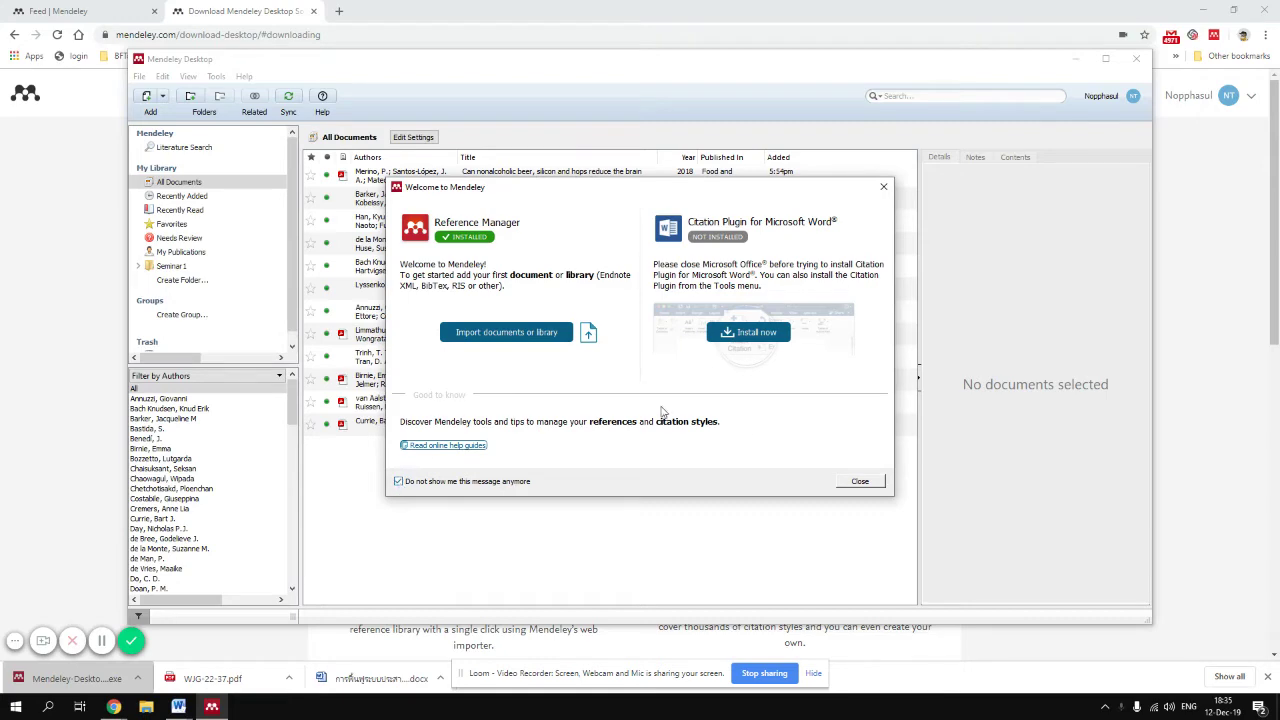
# Dismiss the Welcome to Mendeley message and step through all the introductory tips
pyautogui.click(860, 481)
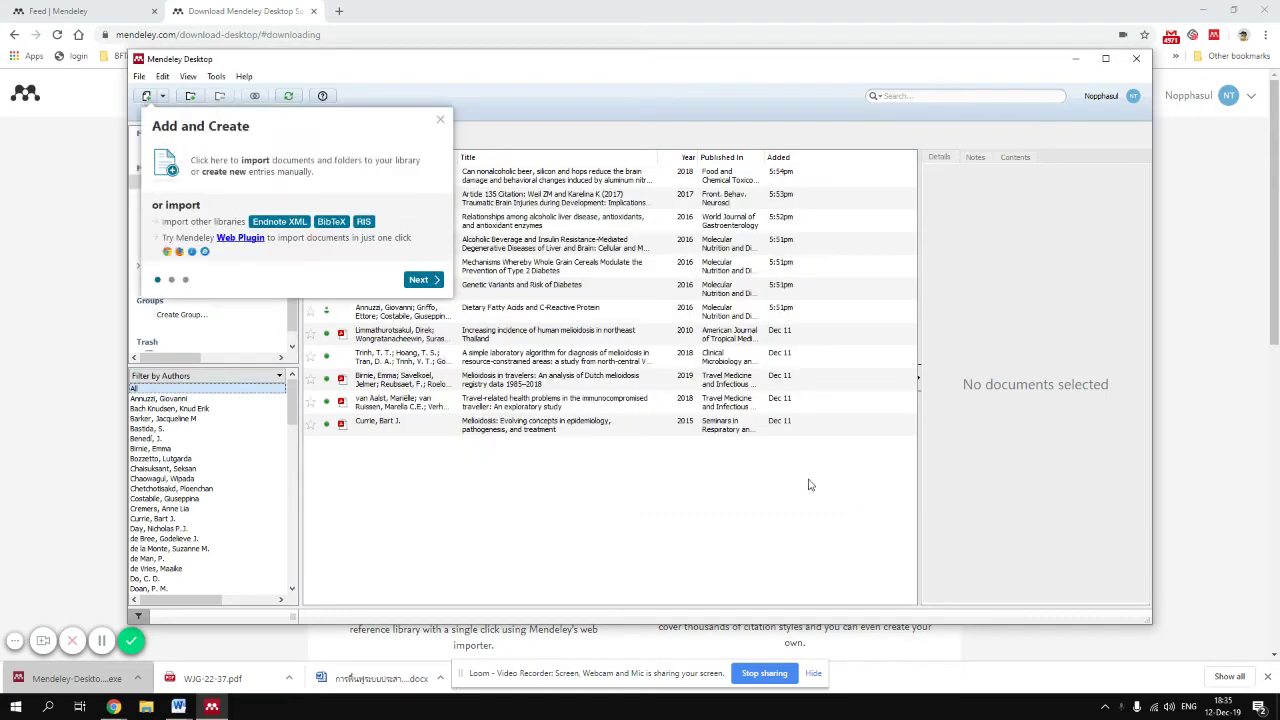
pyautogui.click(422, 280)
pyautogui.click(536, 402)
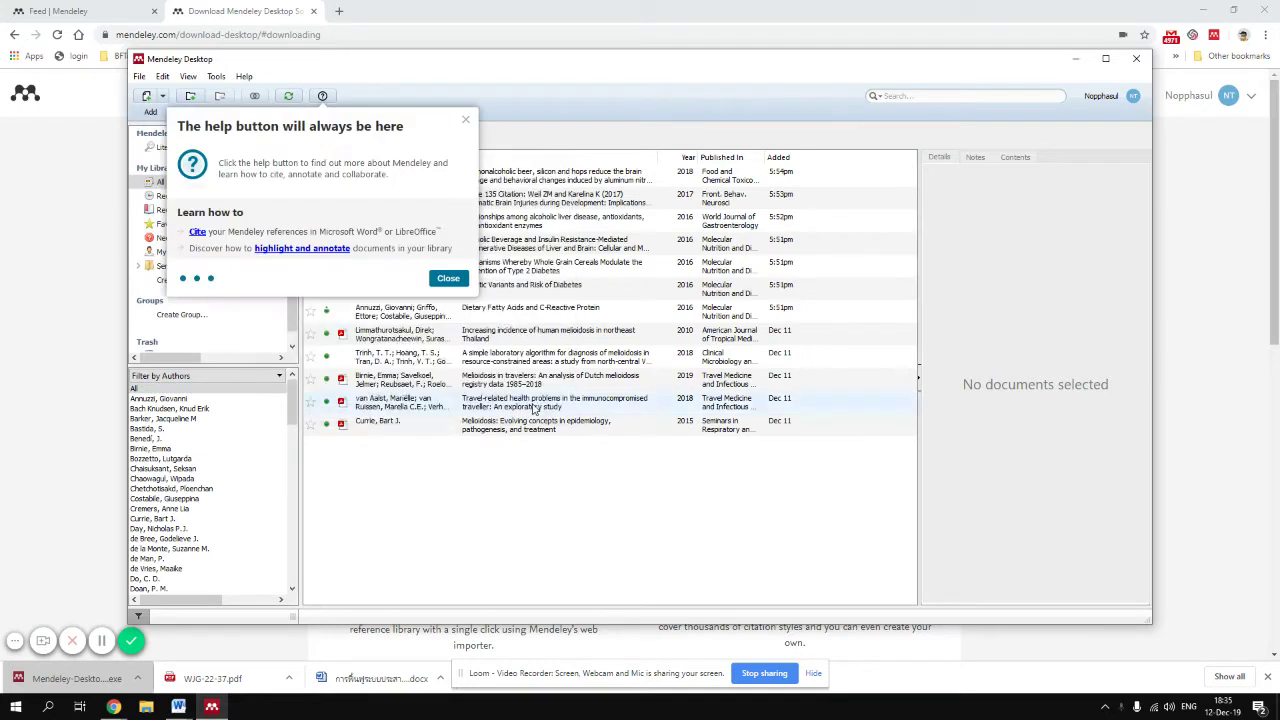
pyautogui.click(462, 283)
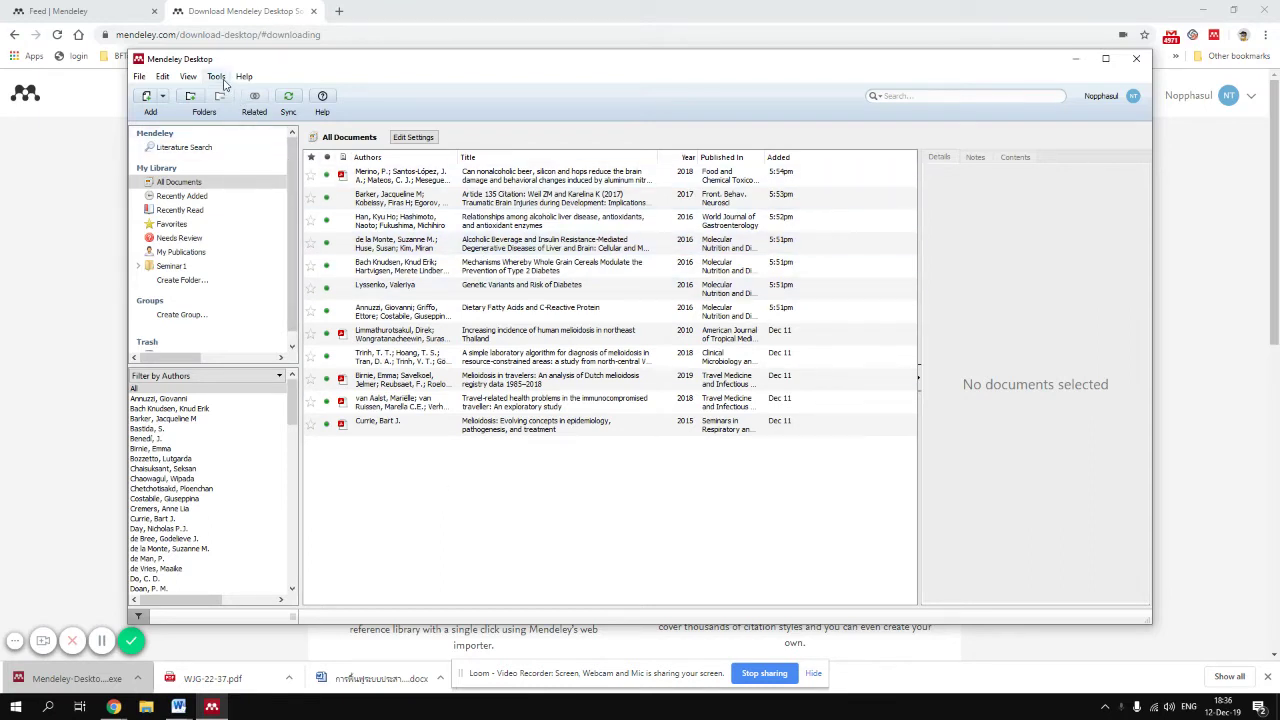
# Choose Install Web Importer from Mendeley's Tools menu to open the importer's download page
pyautogui.click(216, 77)
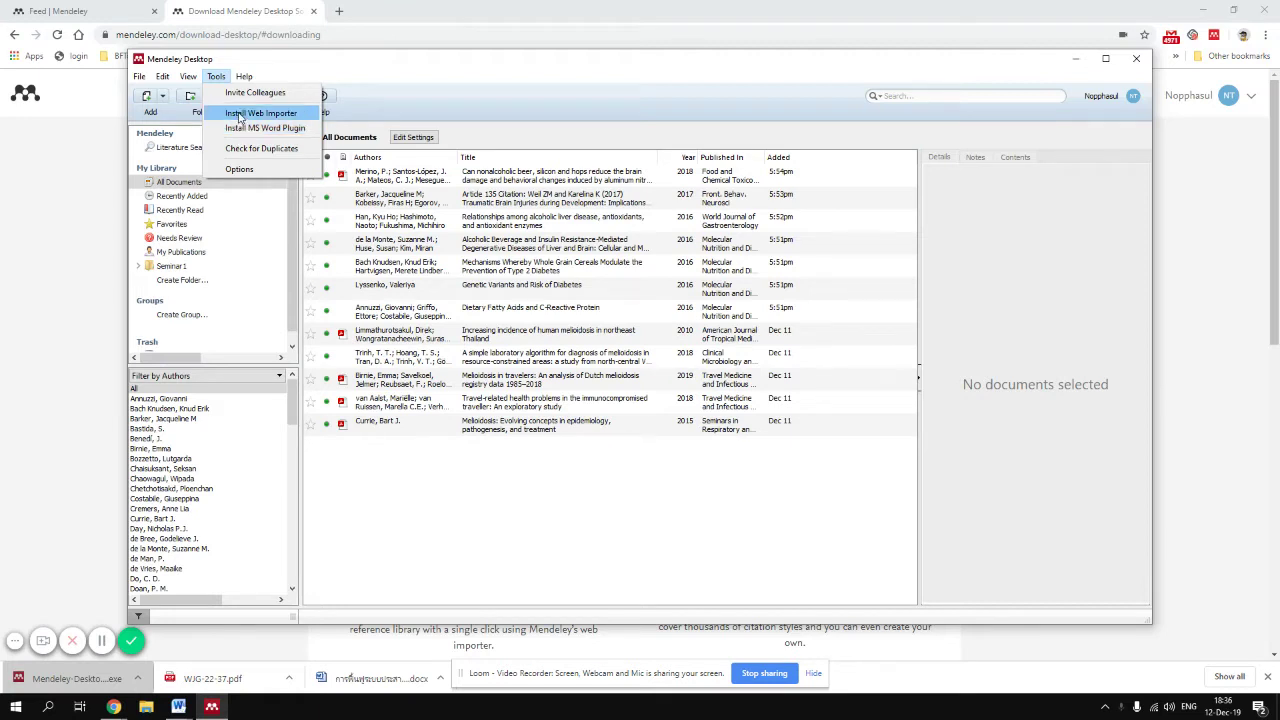
pyautogui.click(97, 636)
pyautogui.click(211, 708)
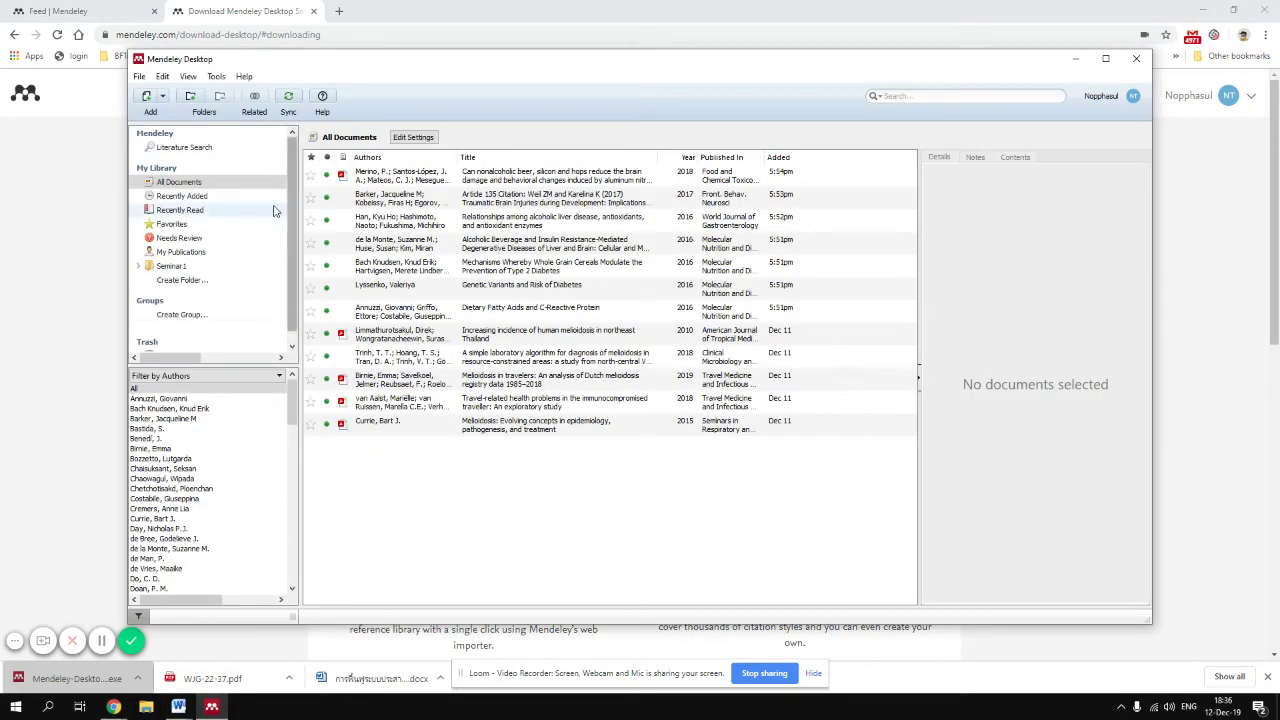
pyautogui.click(216, 76)
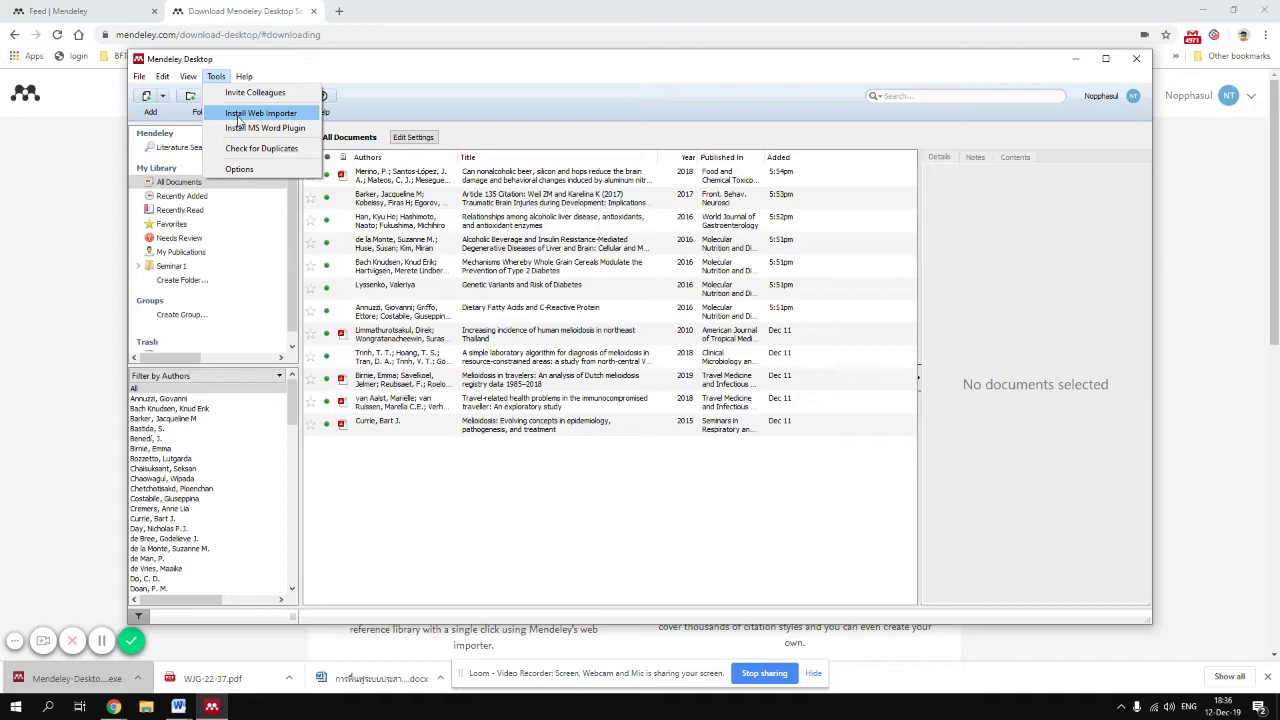
pyautogui.click(238, 118)
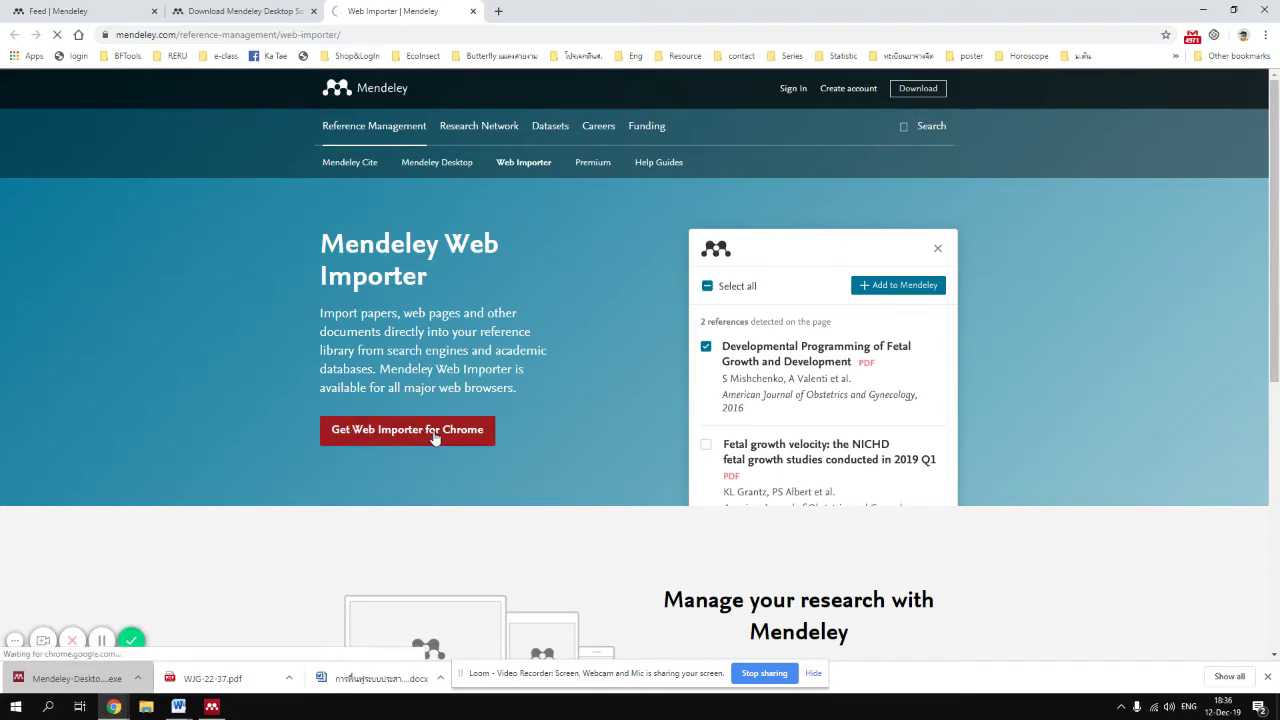
# Add the Mendeley Web Importer extension to Chrome, then return to Mendeley Desktop
pyautogui.click(434, 437)
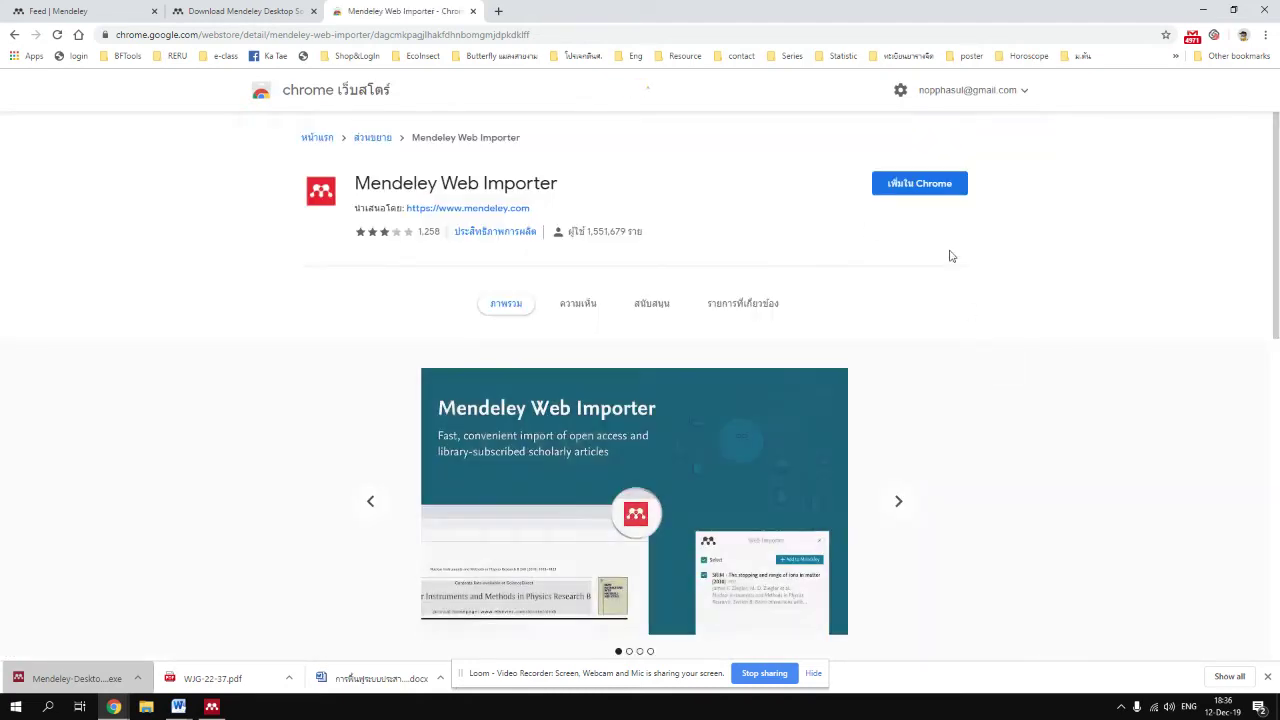
pyautogui.click(913, 188)
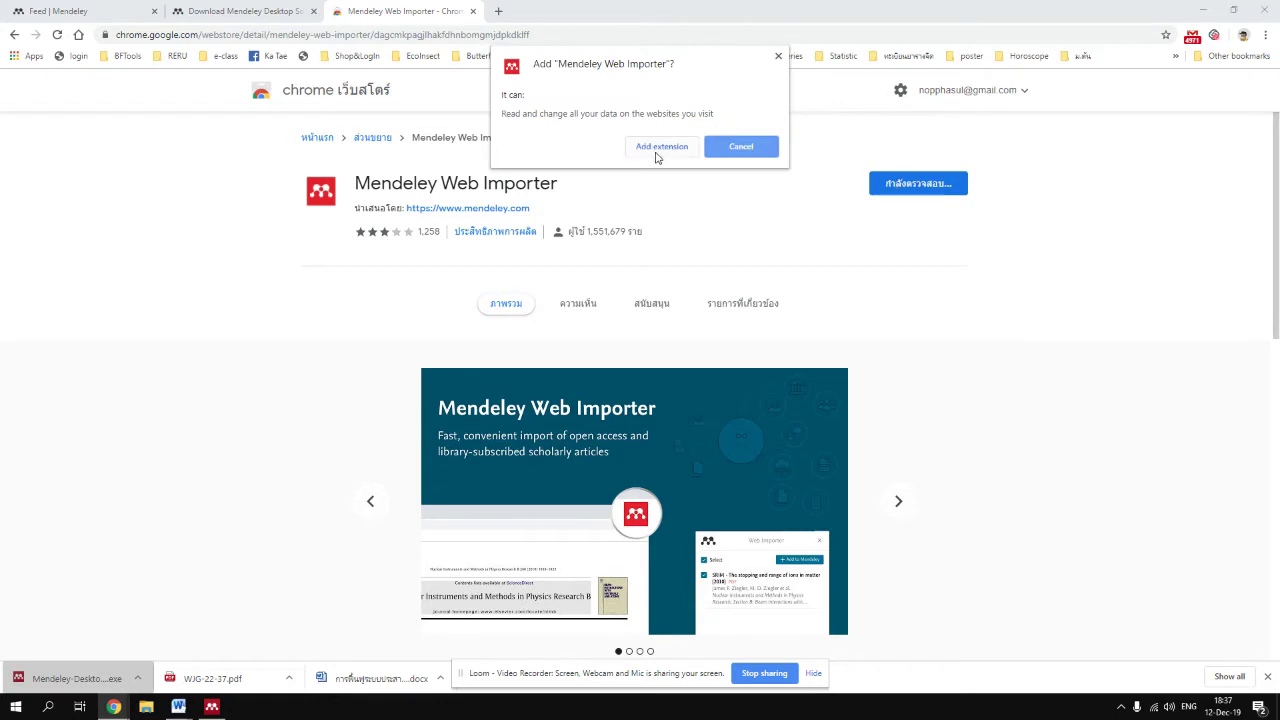
pyautogui.click(660, 148)
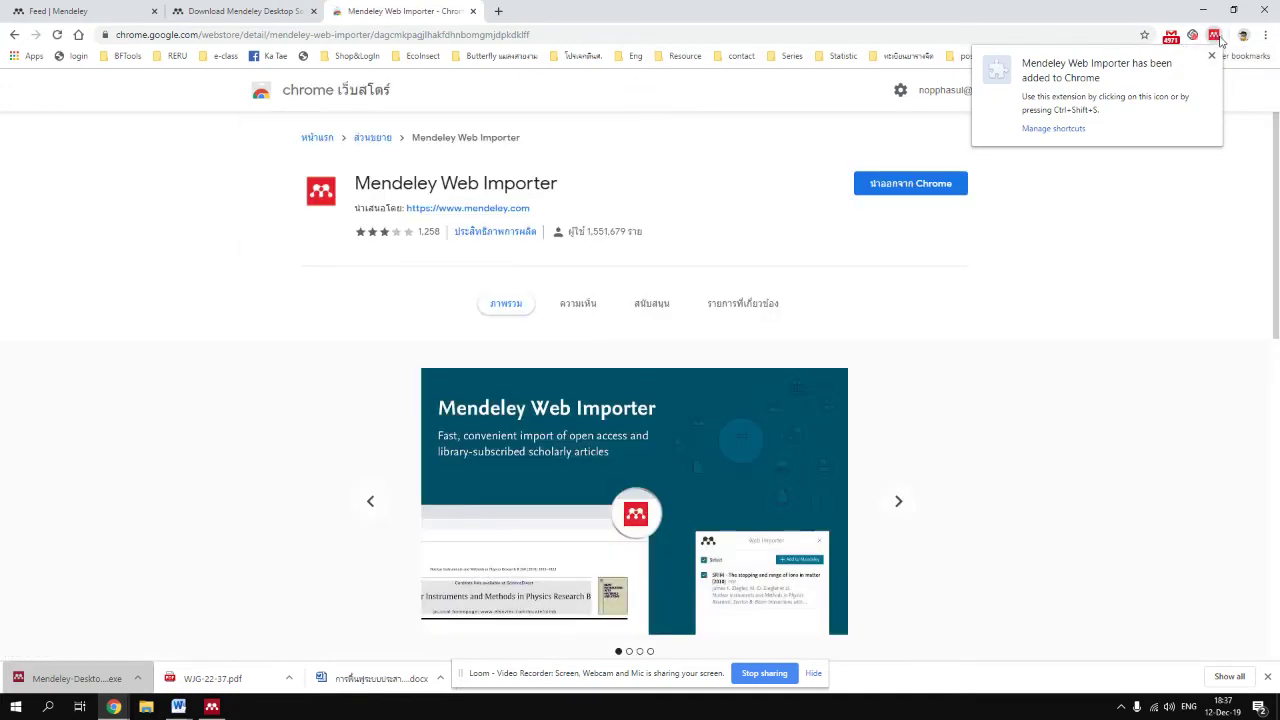
pyautogui.click(1211, 55)
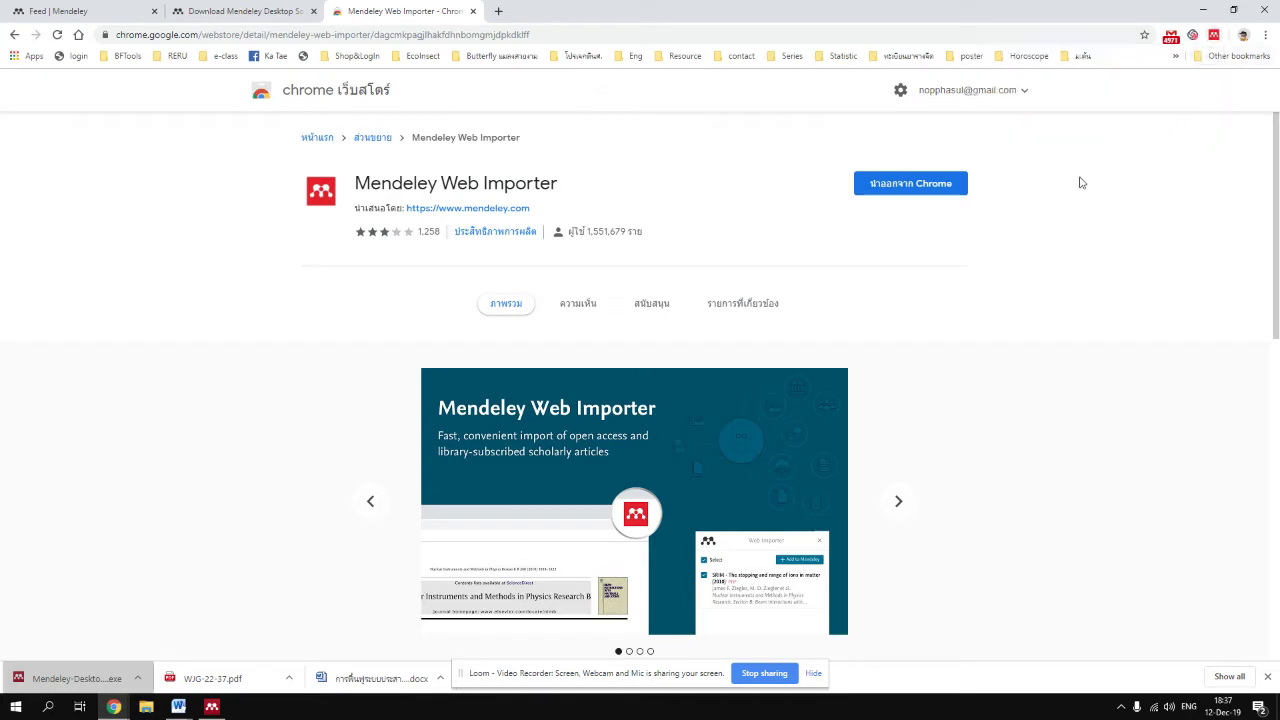
pyautogui.click(211, 707)
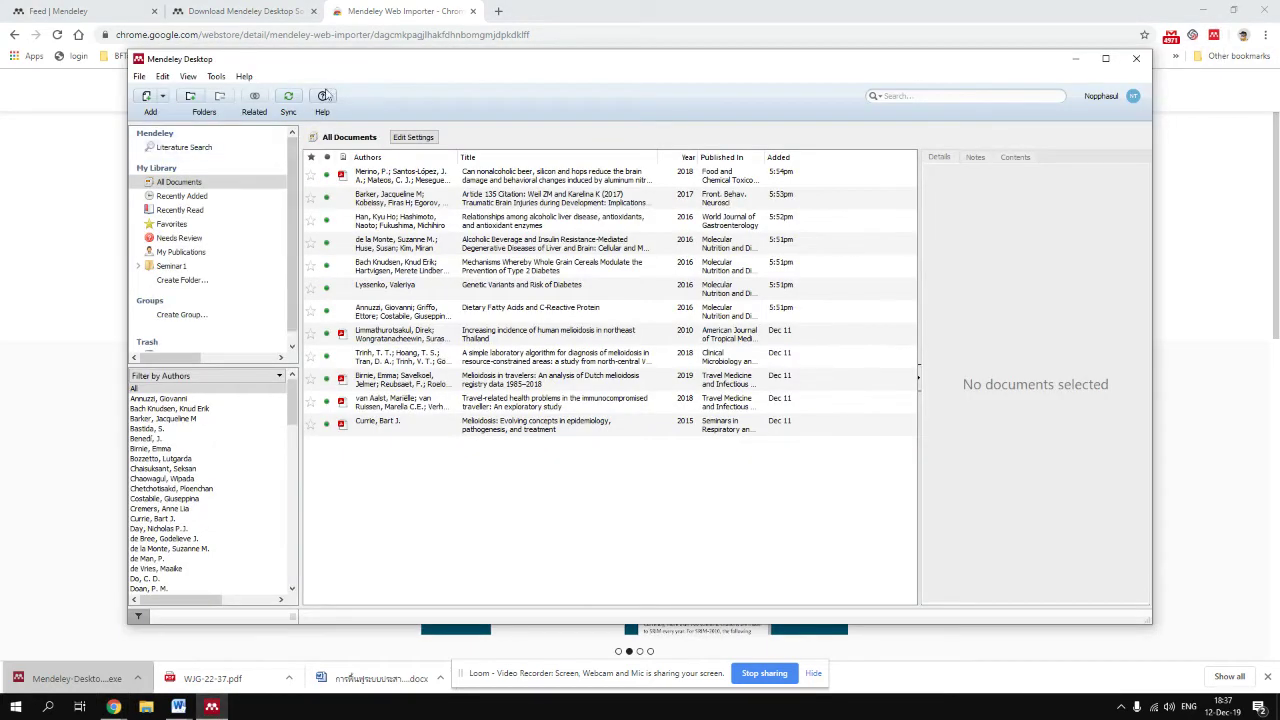
# Attempt the MS Word Plugin install, acknowledge its failure while Word runs, and show Word's open windows
pyautogui.click(225, 78)
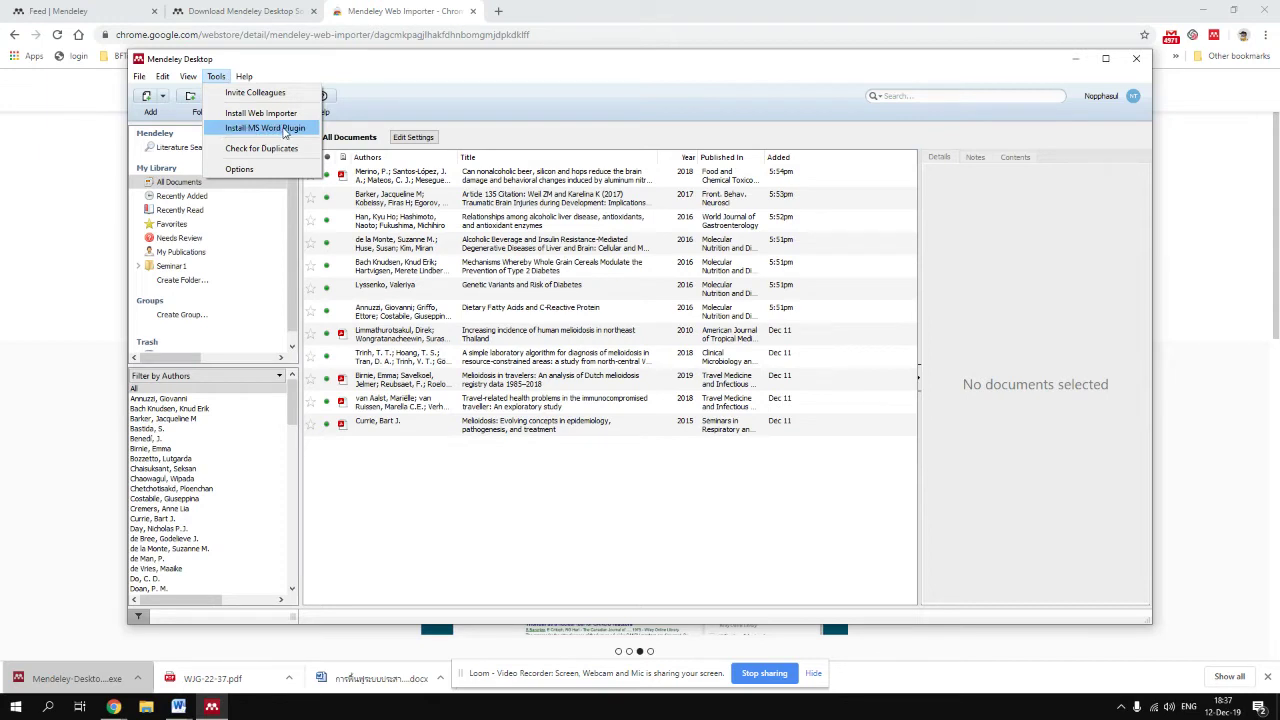
pyautogui.click(287, 131)
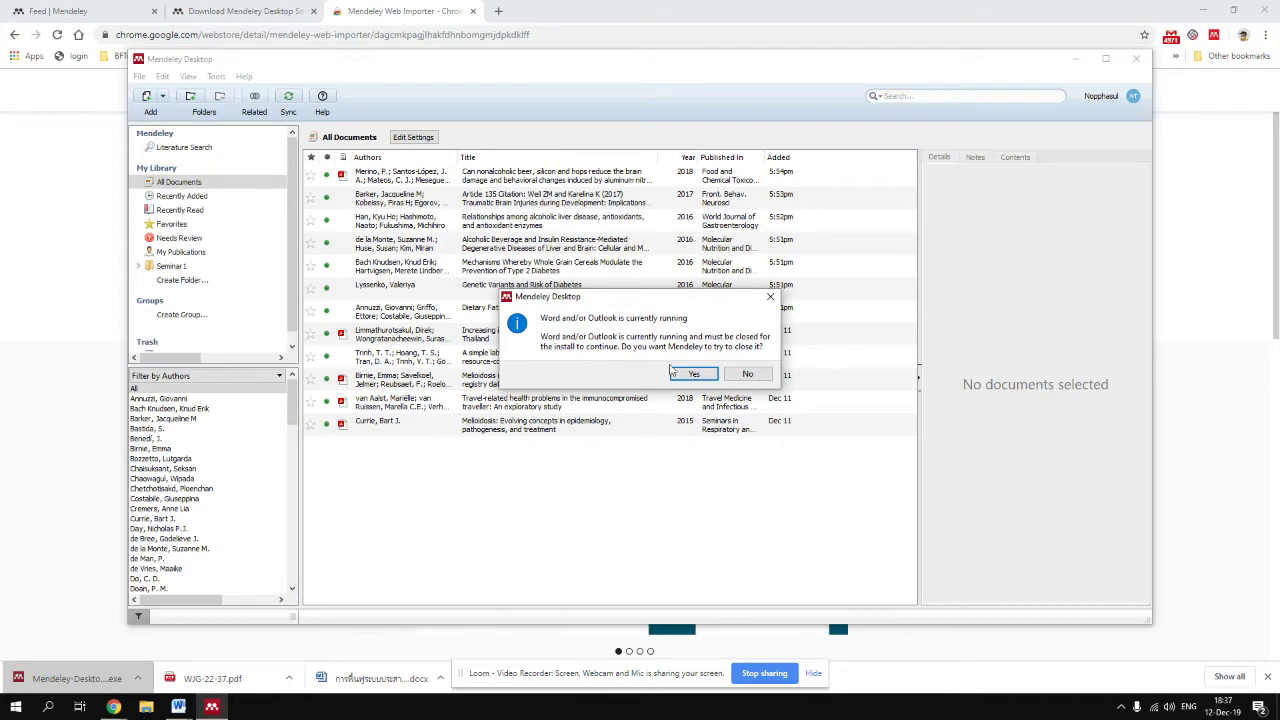
pyautogui.click(178, 706)
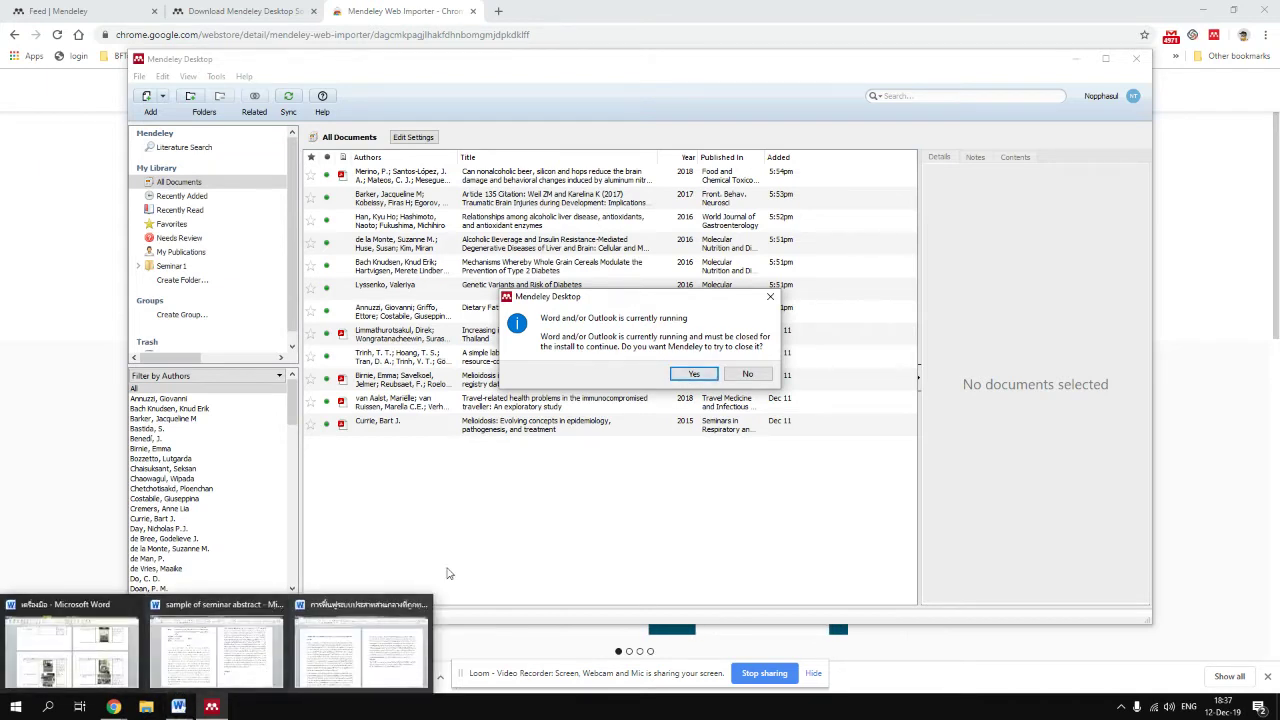
pyautogui.click(748, 374)
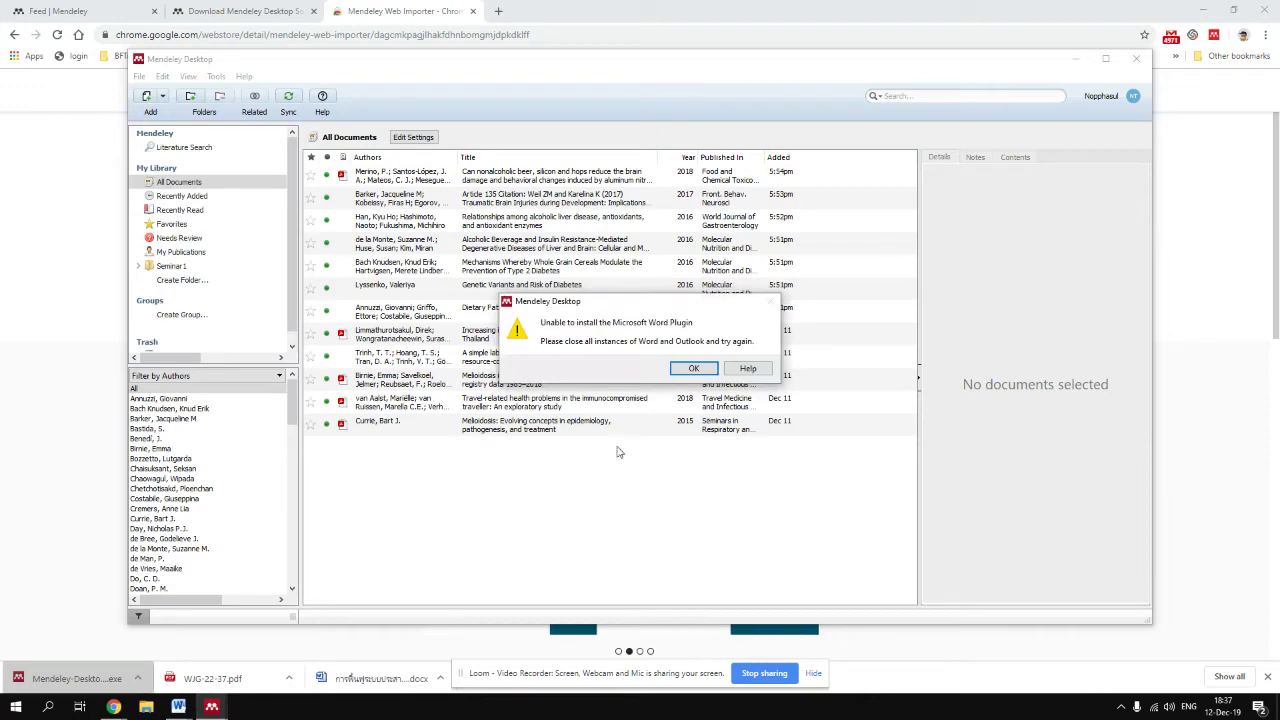
pyautogui.click(693, 368)
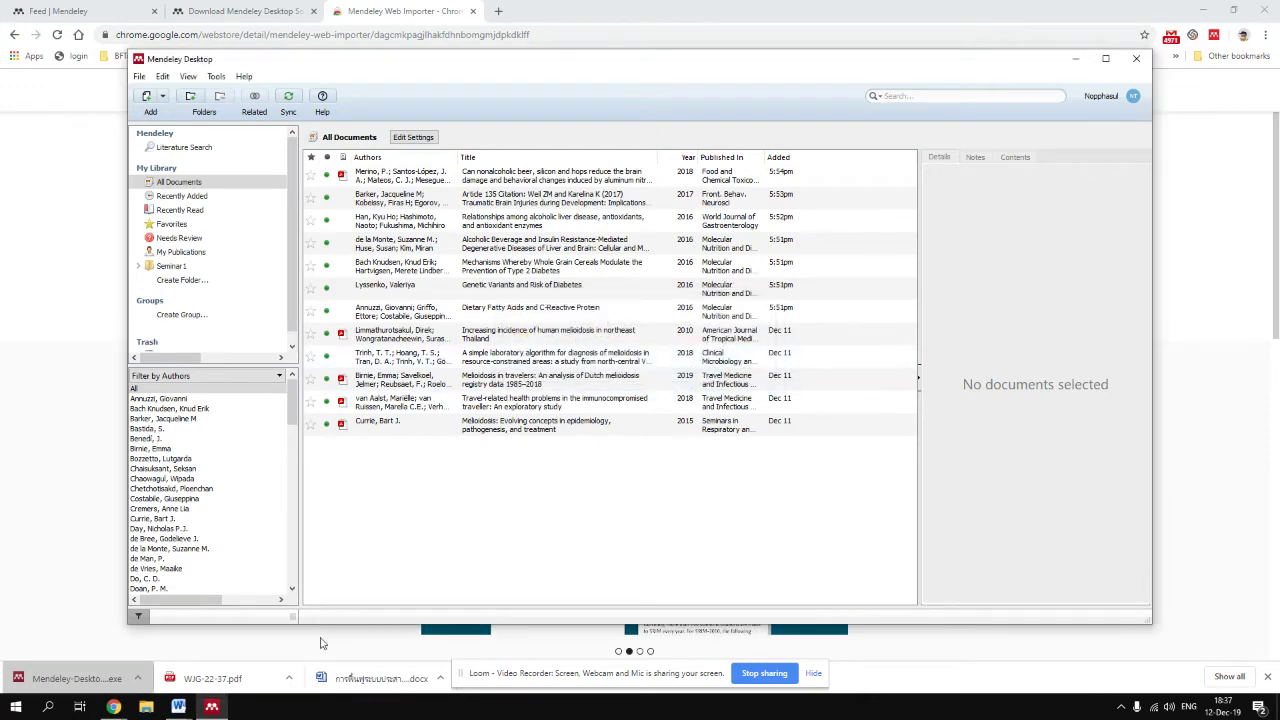
pyautogui.click(180, 706)
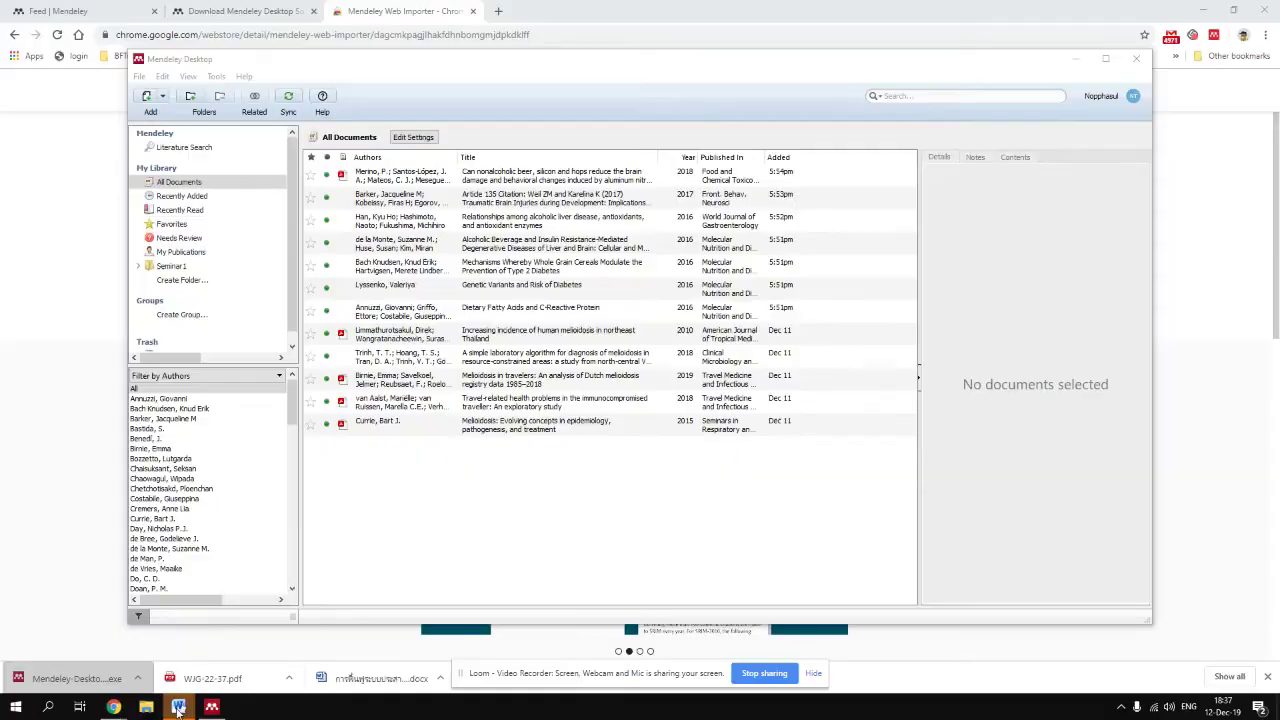
# Close every Word window, saving 'sample of seminar abstract' and discarding changes to เครื่องมือ
pyautogui.click(70, 650)
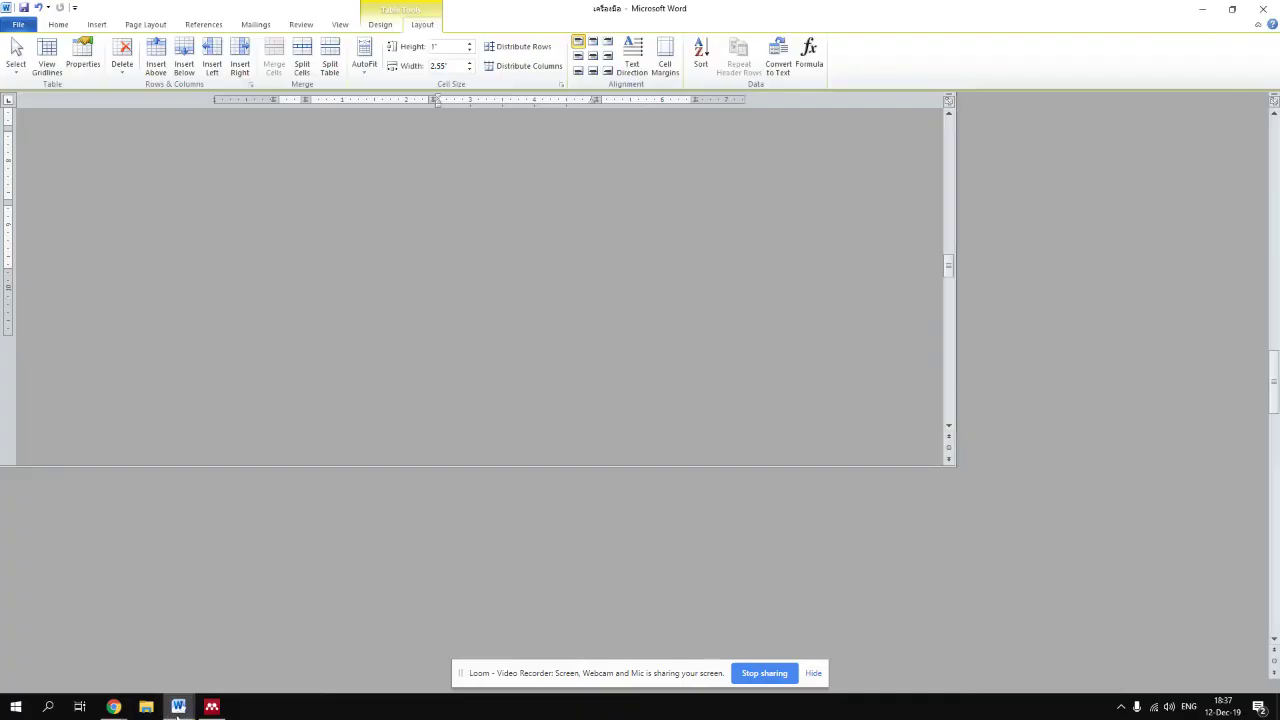
pyautogui.moveTo(178, 706)
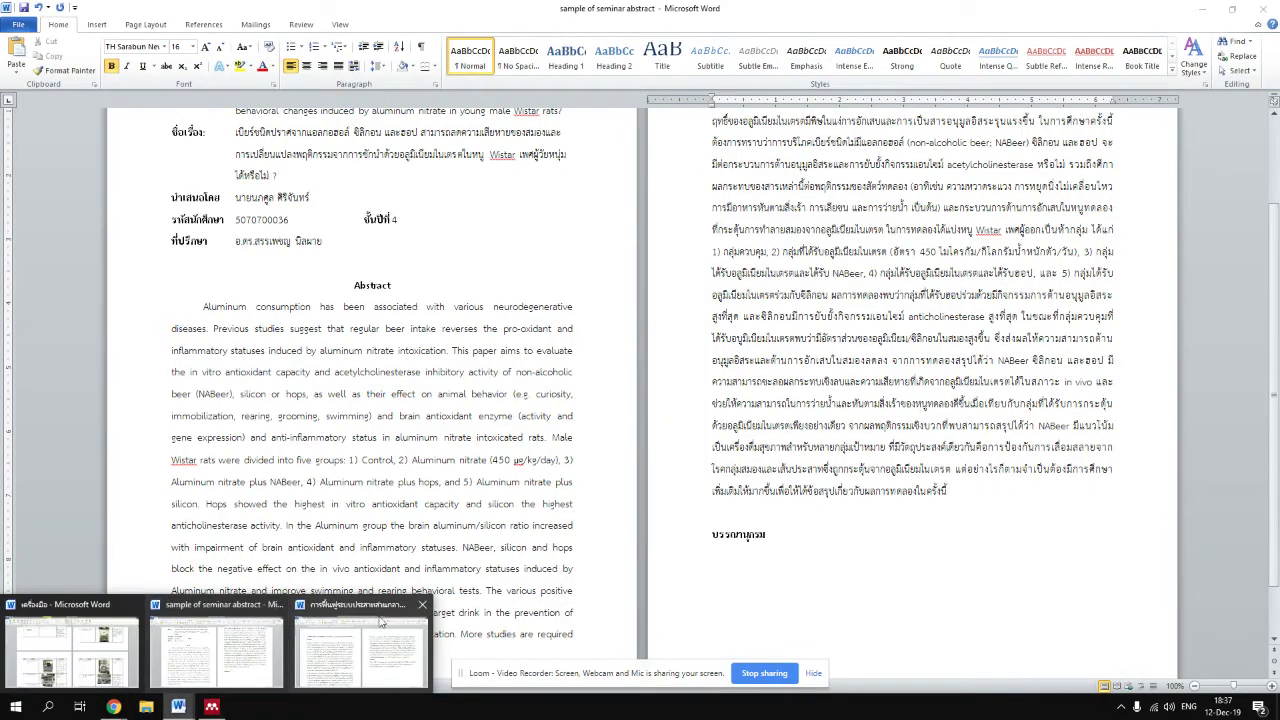
pyautogui.click(422, 604)
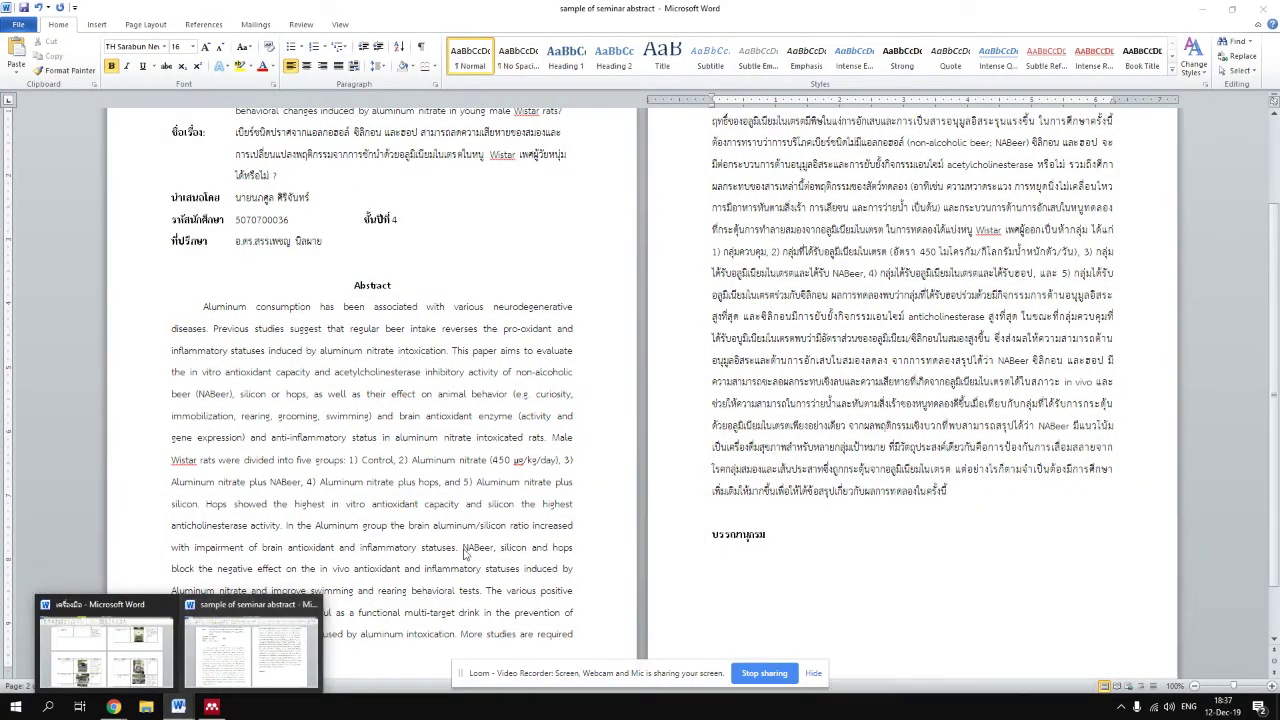
pyautogui.click(1263, 9)
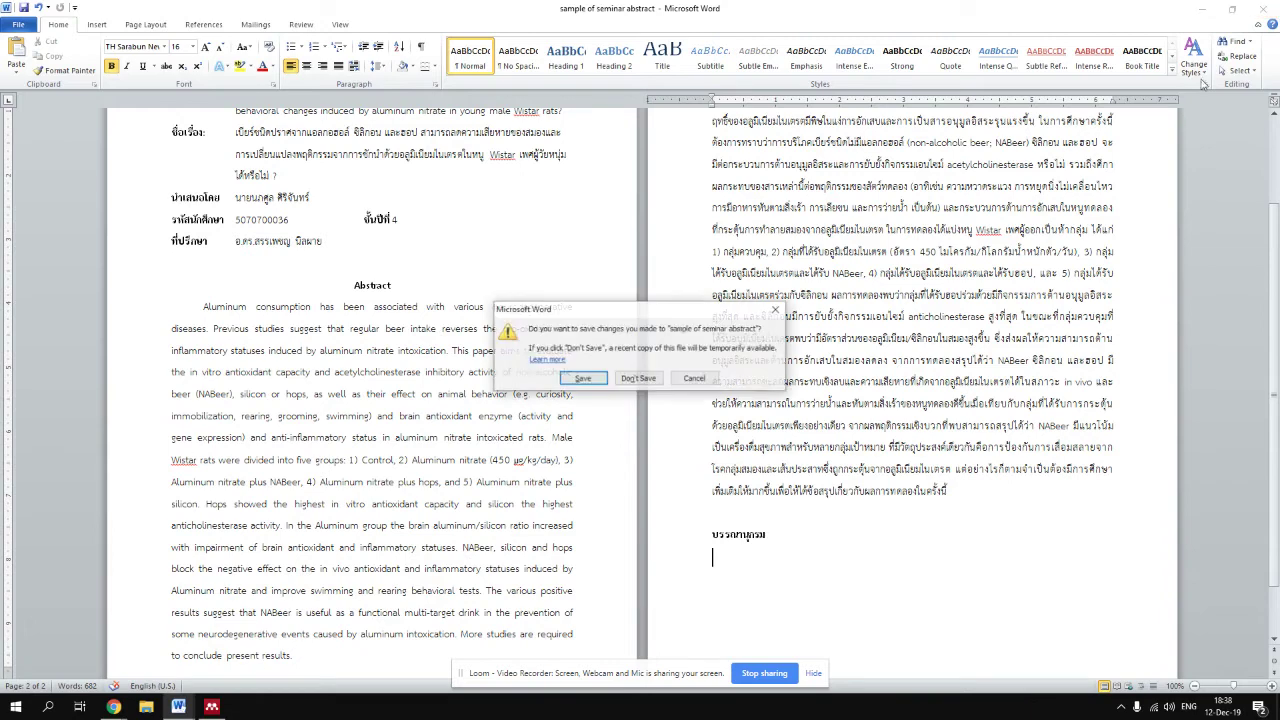
pyautogui.click(582, 379)
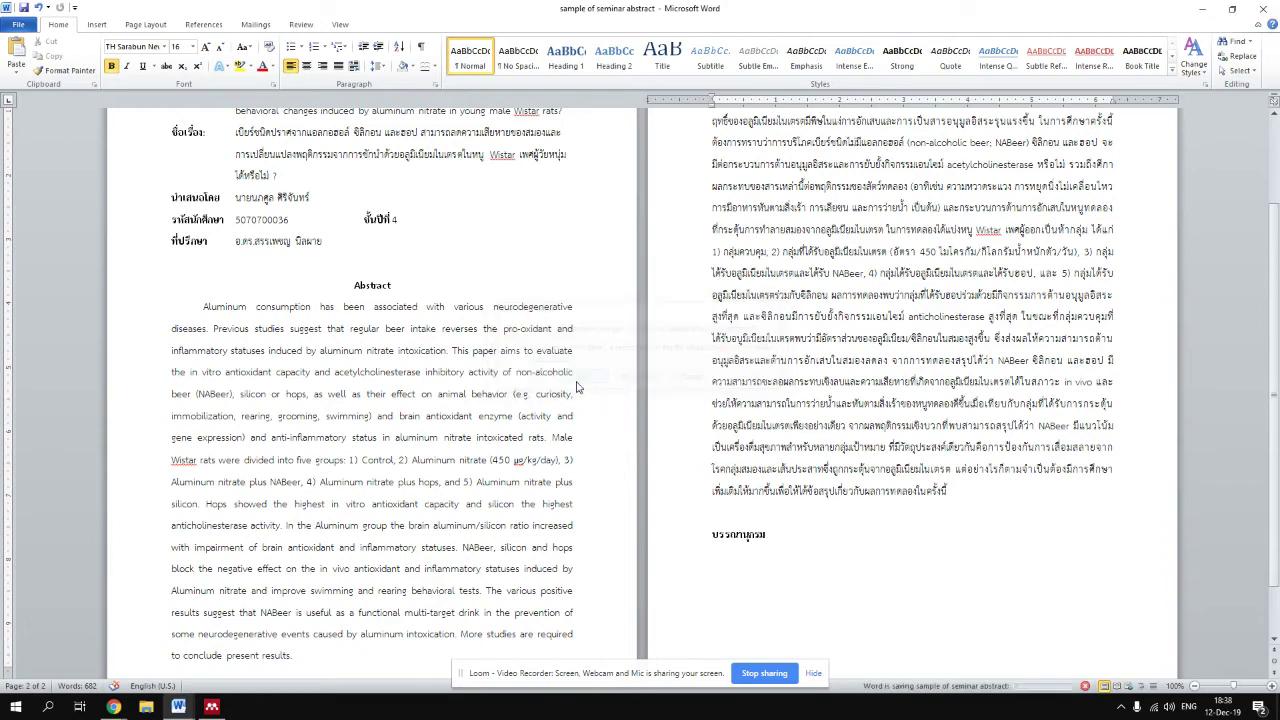
pyautogui.click(1263, 9)
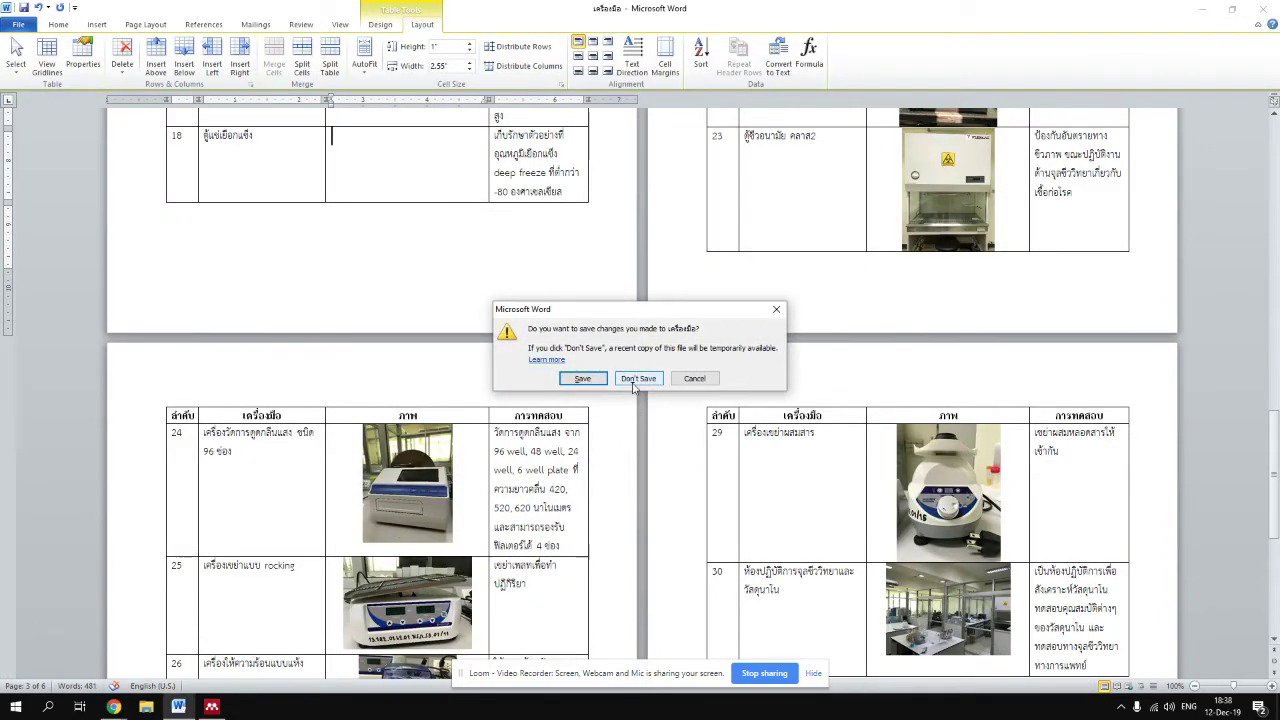
pyautogui.click(640, 376)
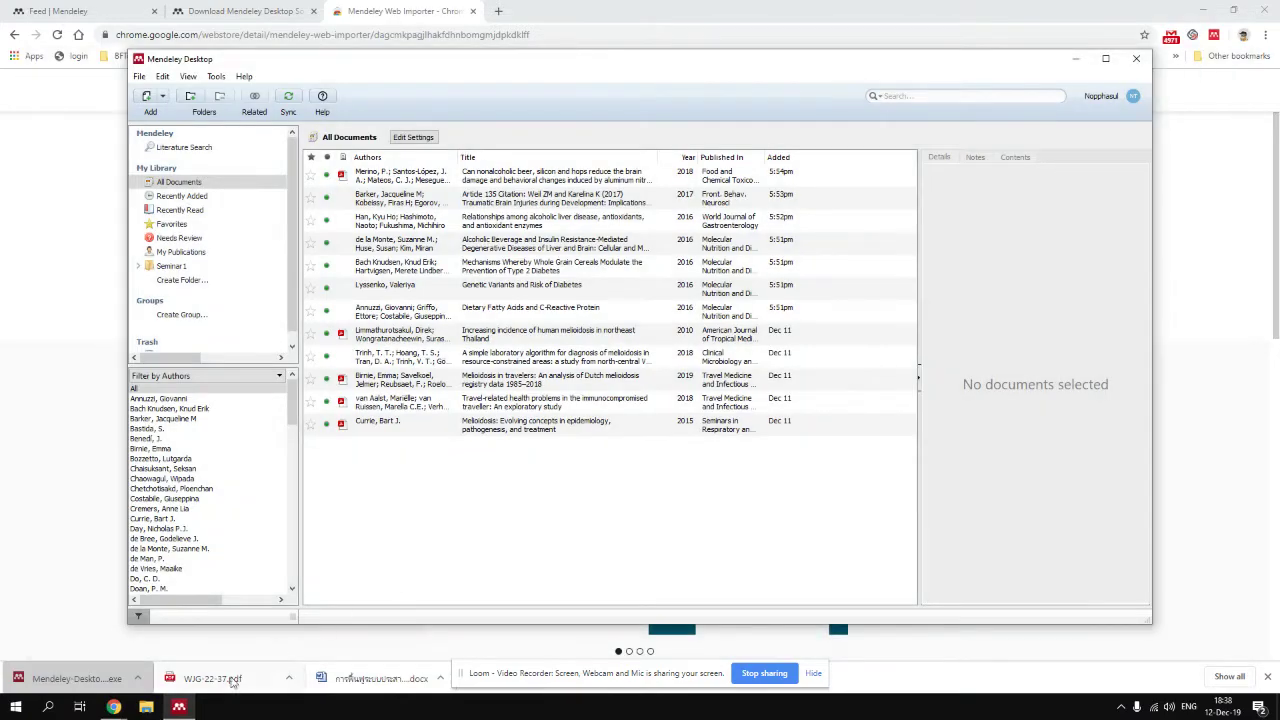
# Install Mendeley's Citation Plugin for Microsoft Word and acknowledge the installed confirmation
pyautogui.click(216, 77)
pyautogui.click(240, 128)
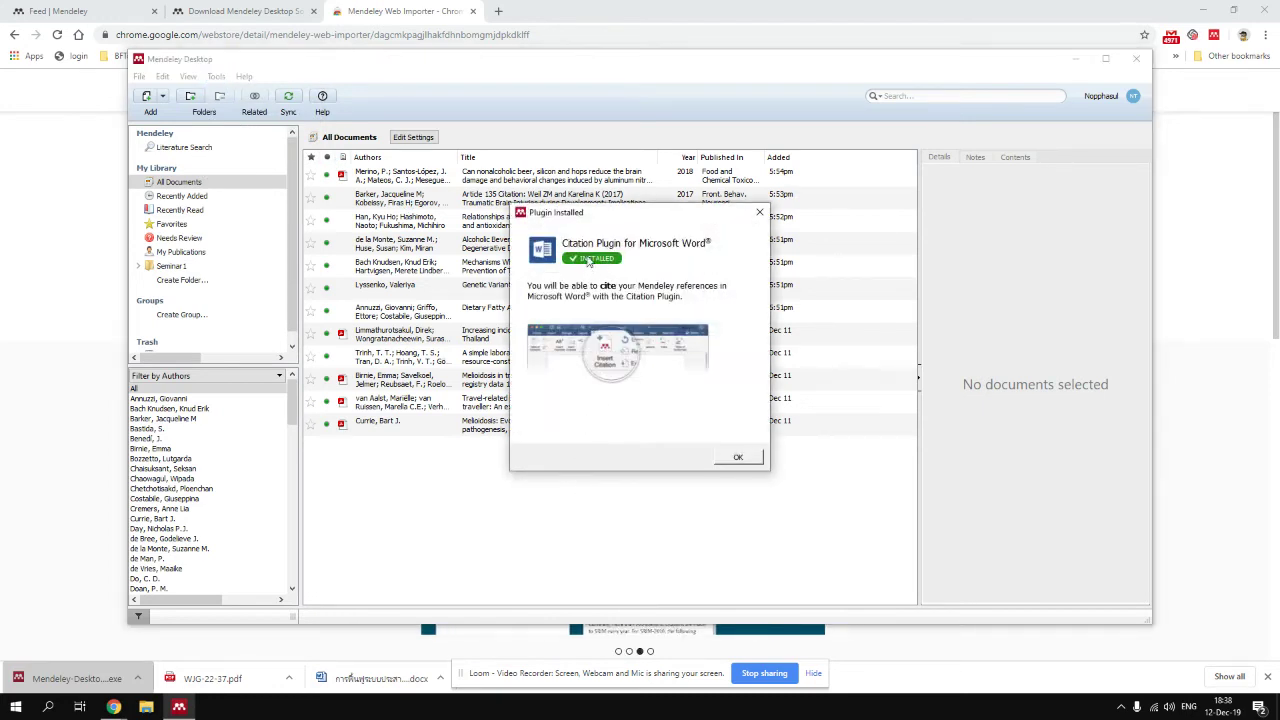
pyautogui.click(738, 458)
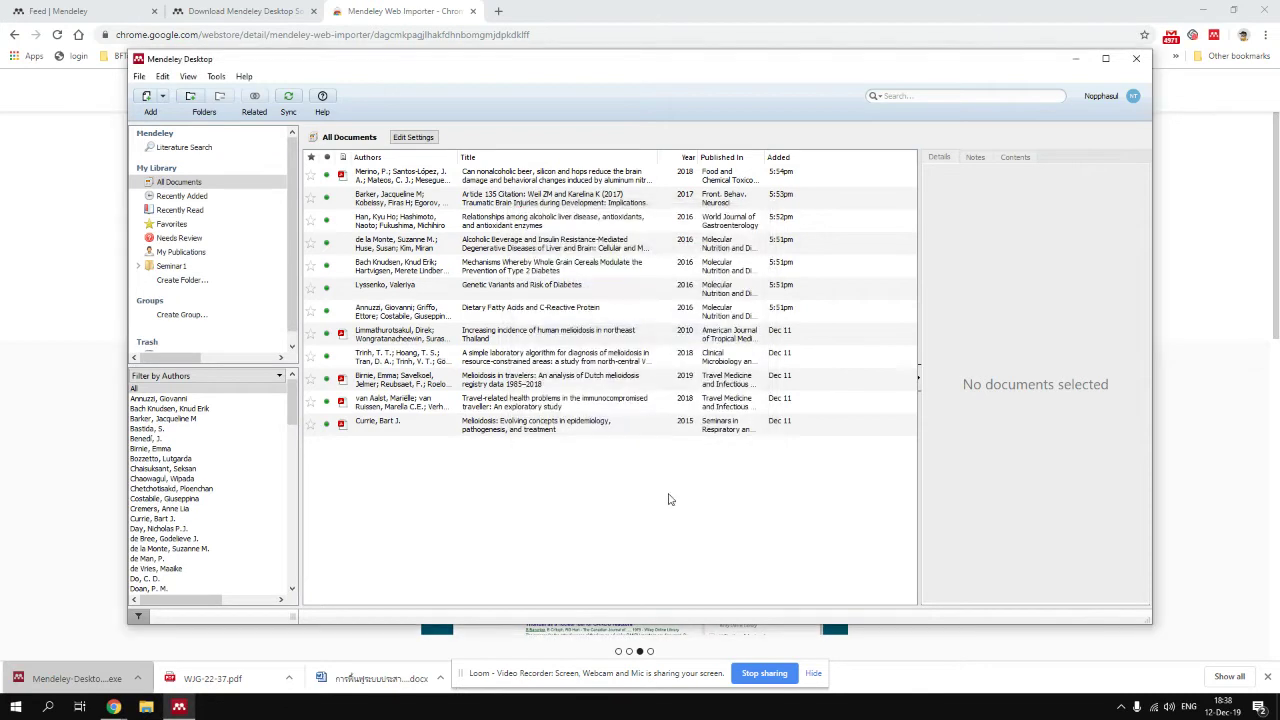
pyautogui.click(16, 706)
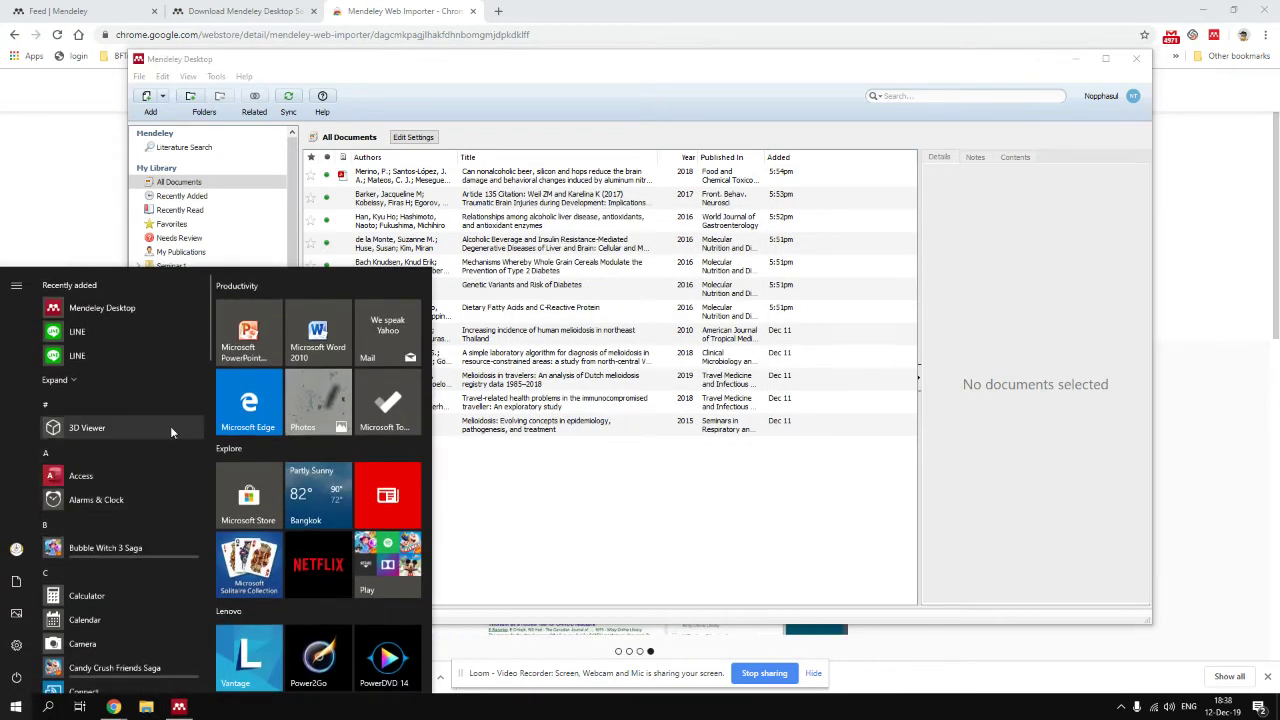
# Open 'sample of seminar abstract' in Word and place the cursor after the Thai title's question mark
pyautogui.click(337, 322)
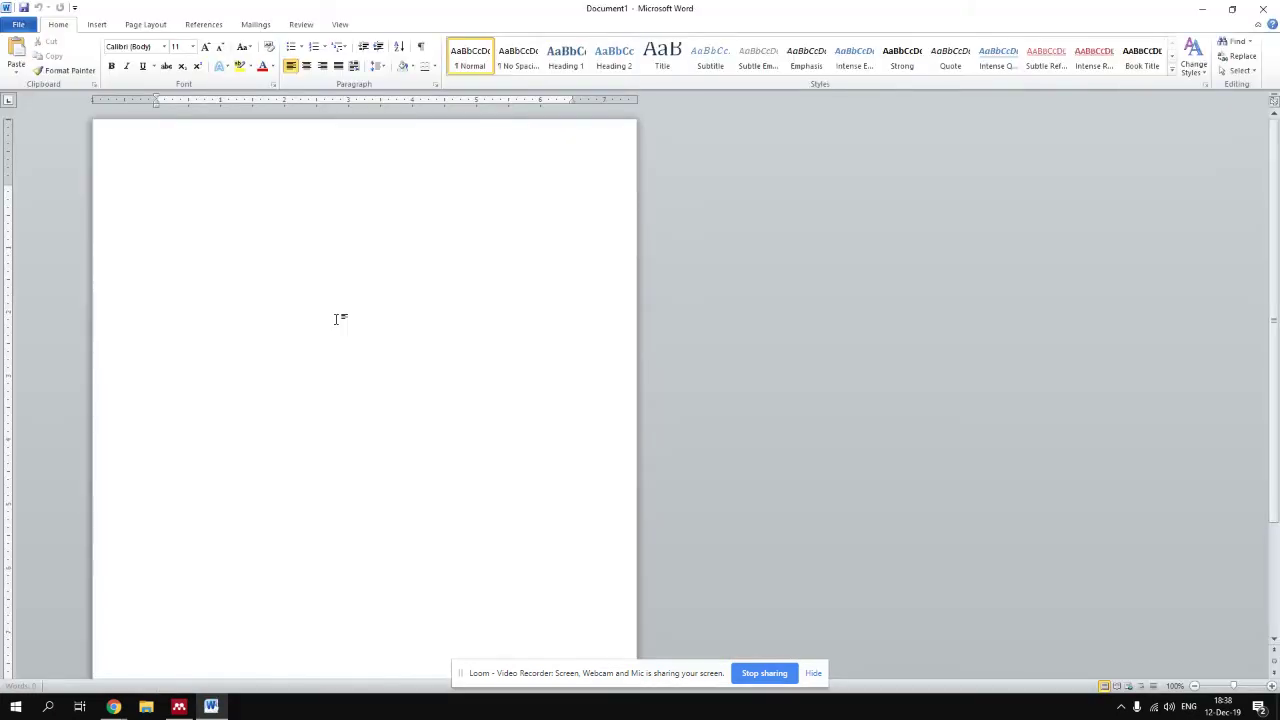
pyautogui.click(17, 25)
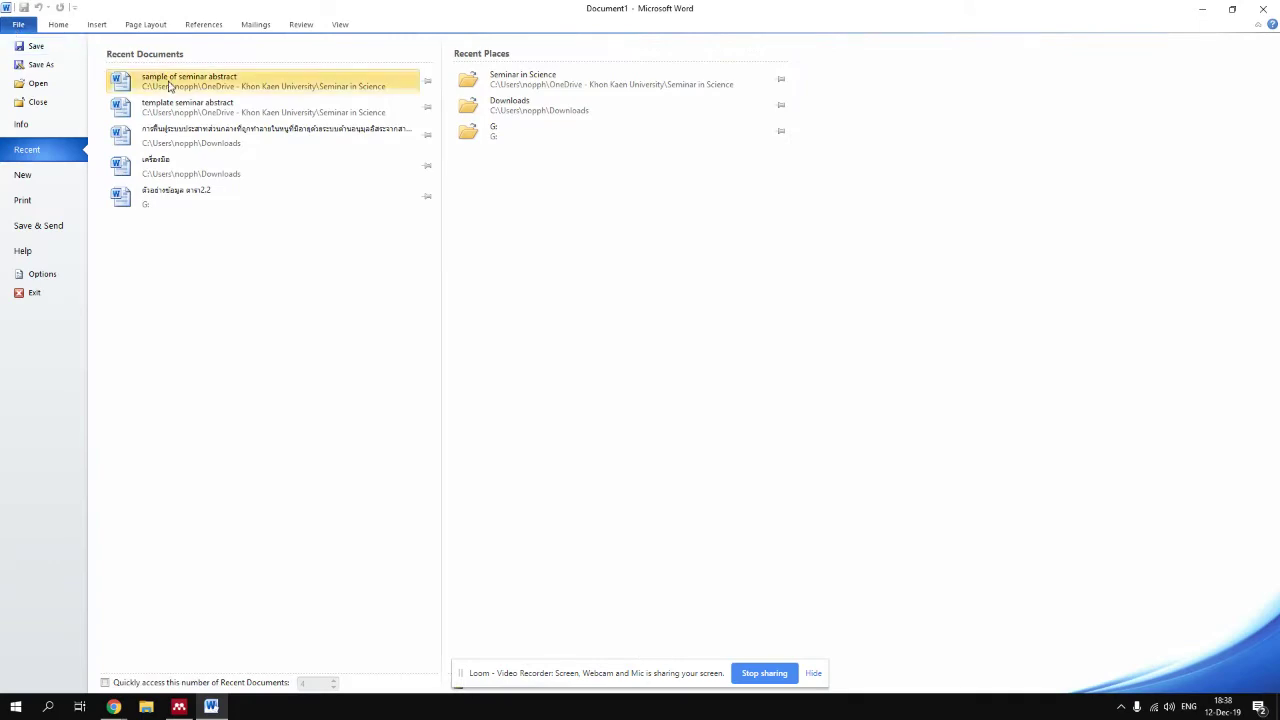
pyautogui.click(209, 86)
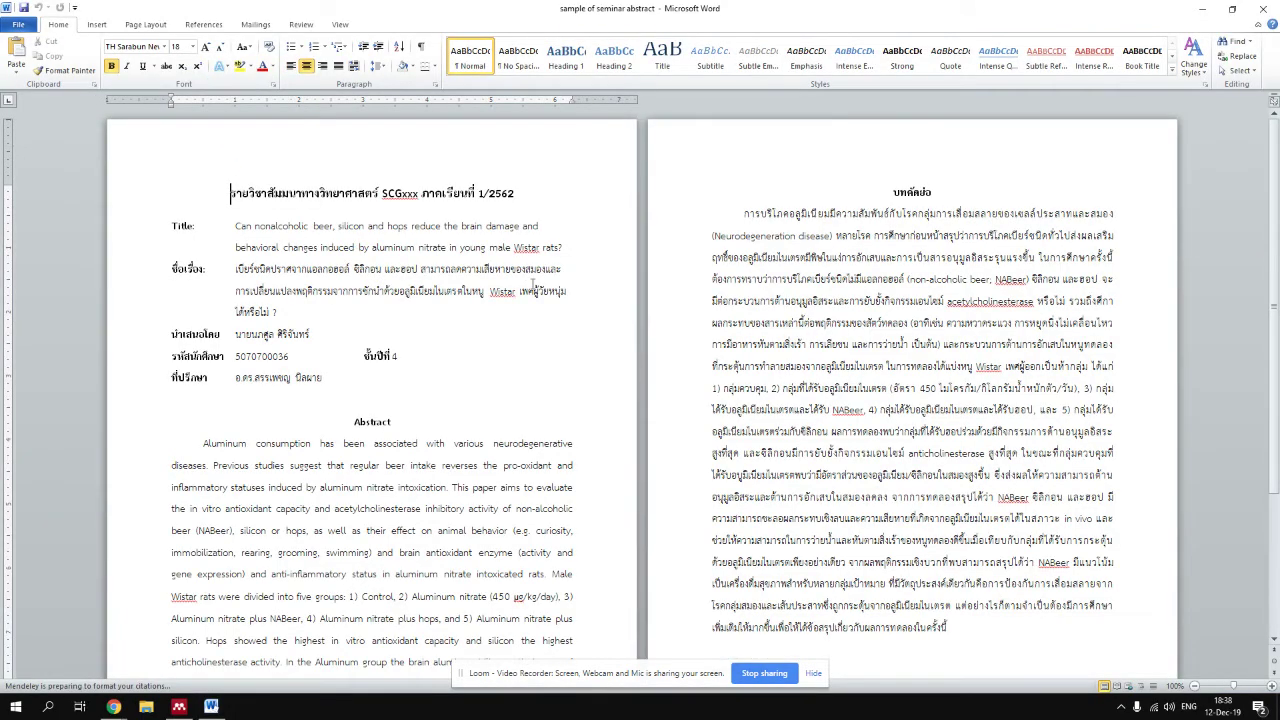
pyautogui.scroll(-3, 661, 344)
pyautogui.click(800, 540)
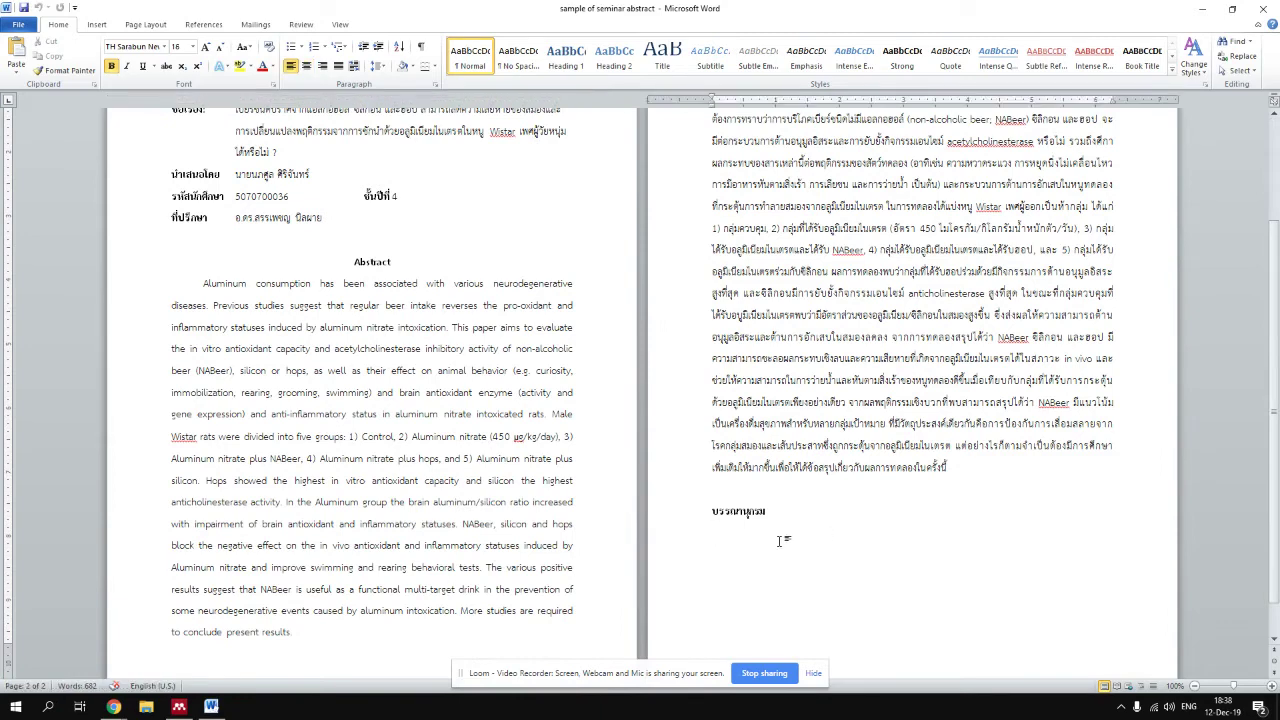
pyautogui.scroll(1, 637, 279)
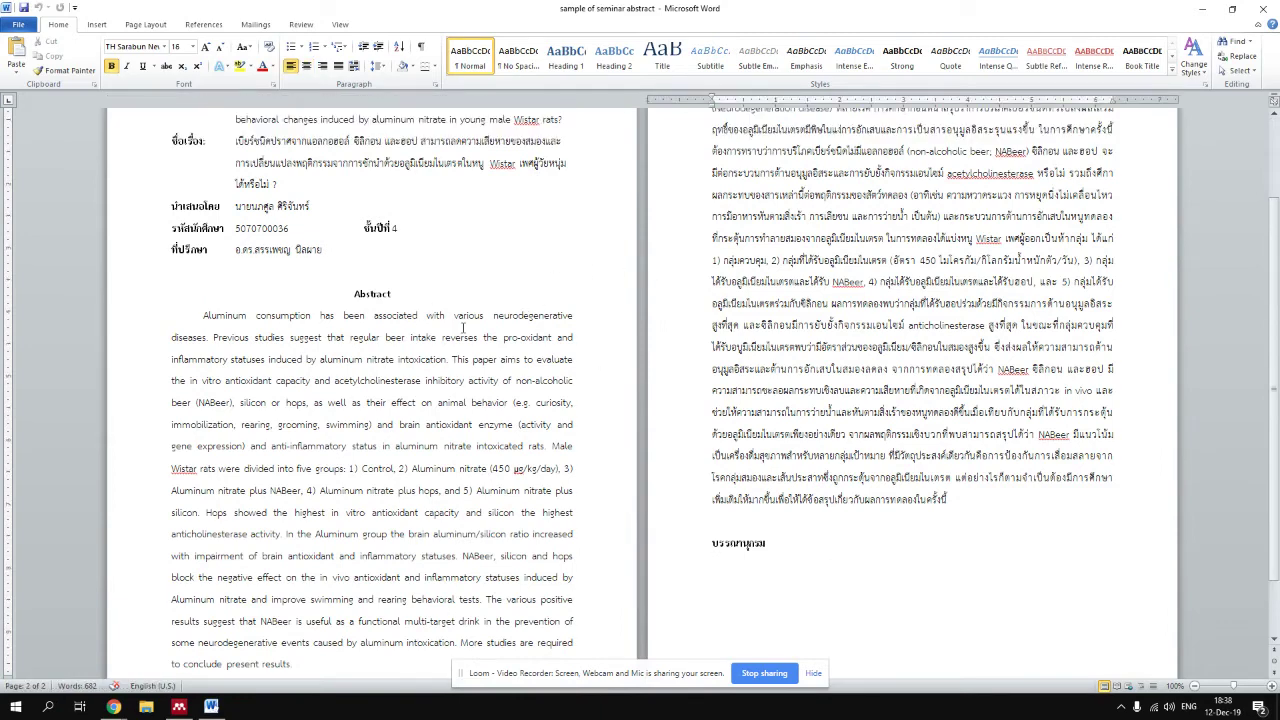
pyautogui.click(978, 504)
pyautogui.click(319, 186)
pyautogui.scroll(4, 317, 250)
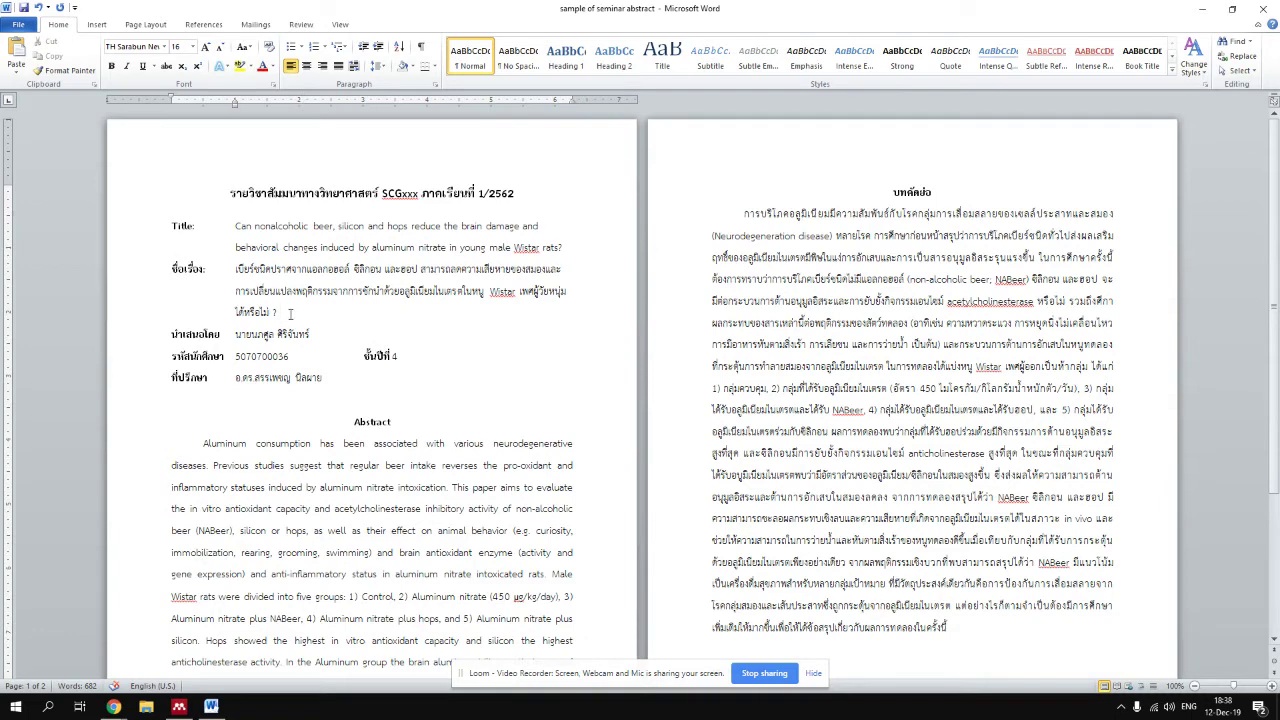
# Start a Mendeley citation adding Merino 2018 and de la Monte 2016, then switch to Mendeley
pyautogui.click(208, 24)
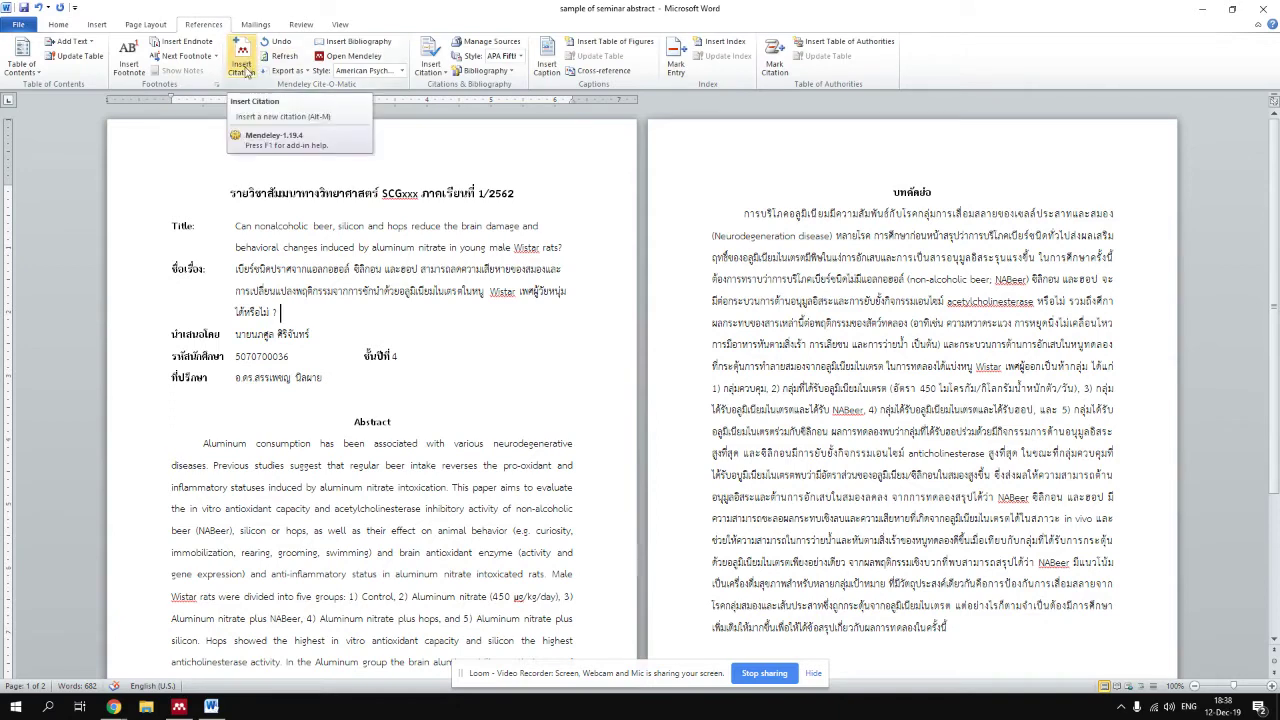
pyautogui.click(242, 67)
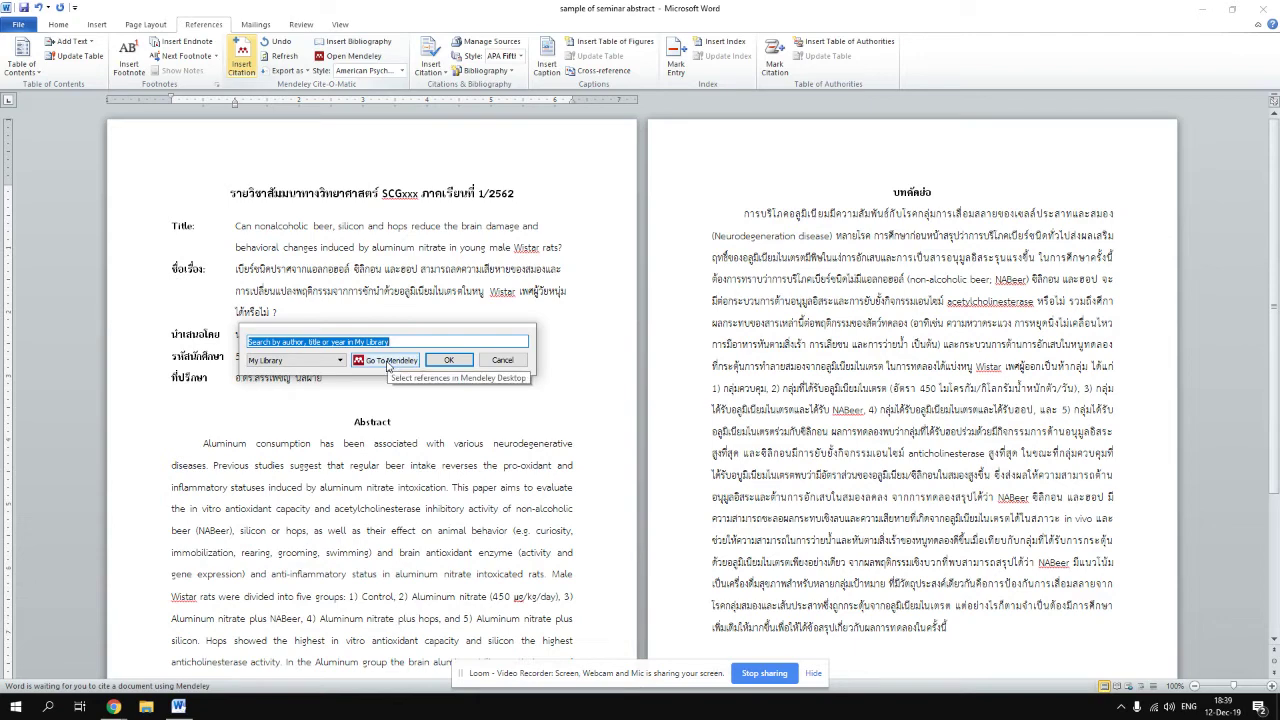
pyautogui.write('nonal')
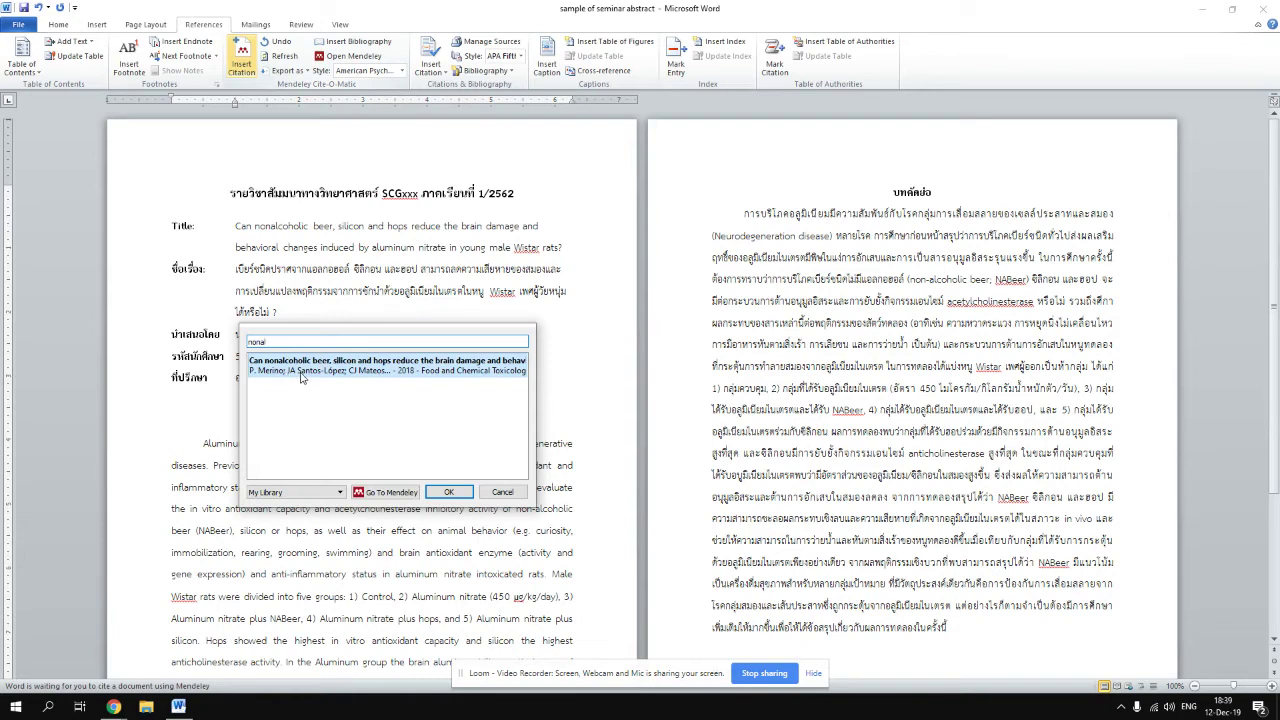
pyautogui.click(301, 377)
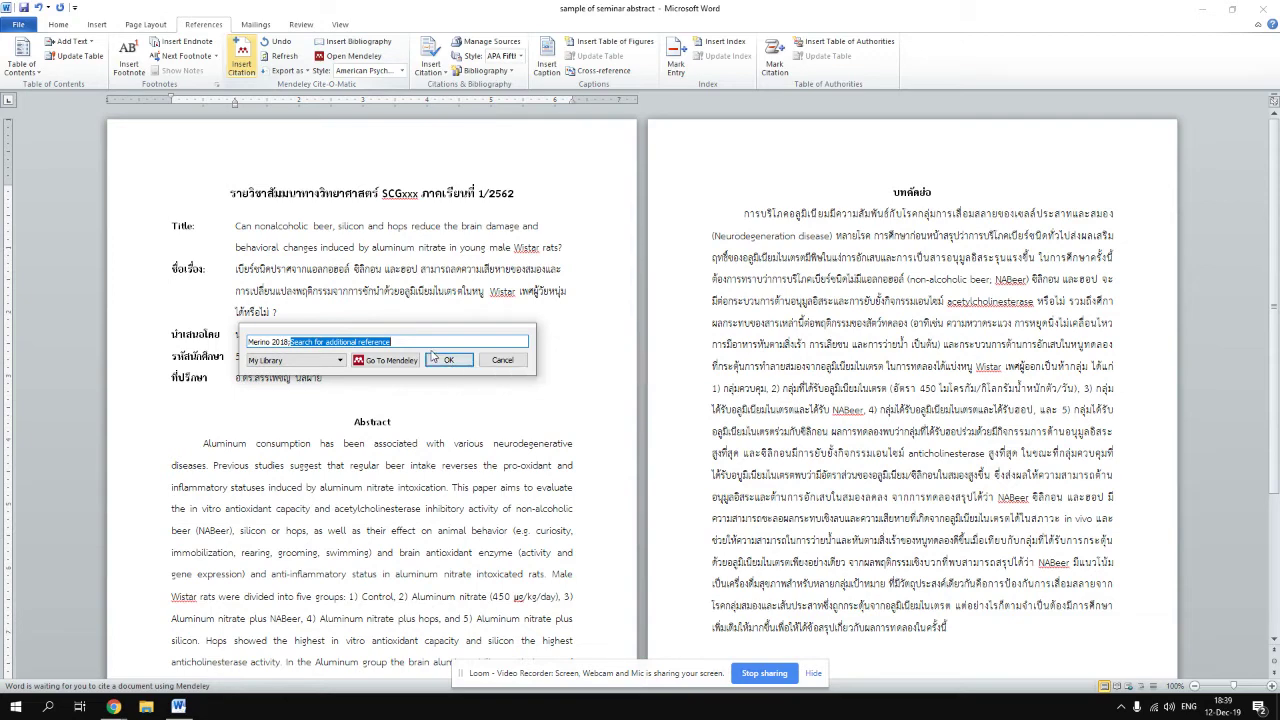
pyautogui.write('br')
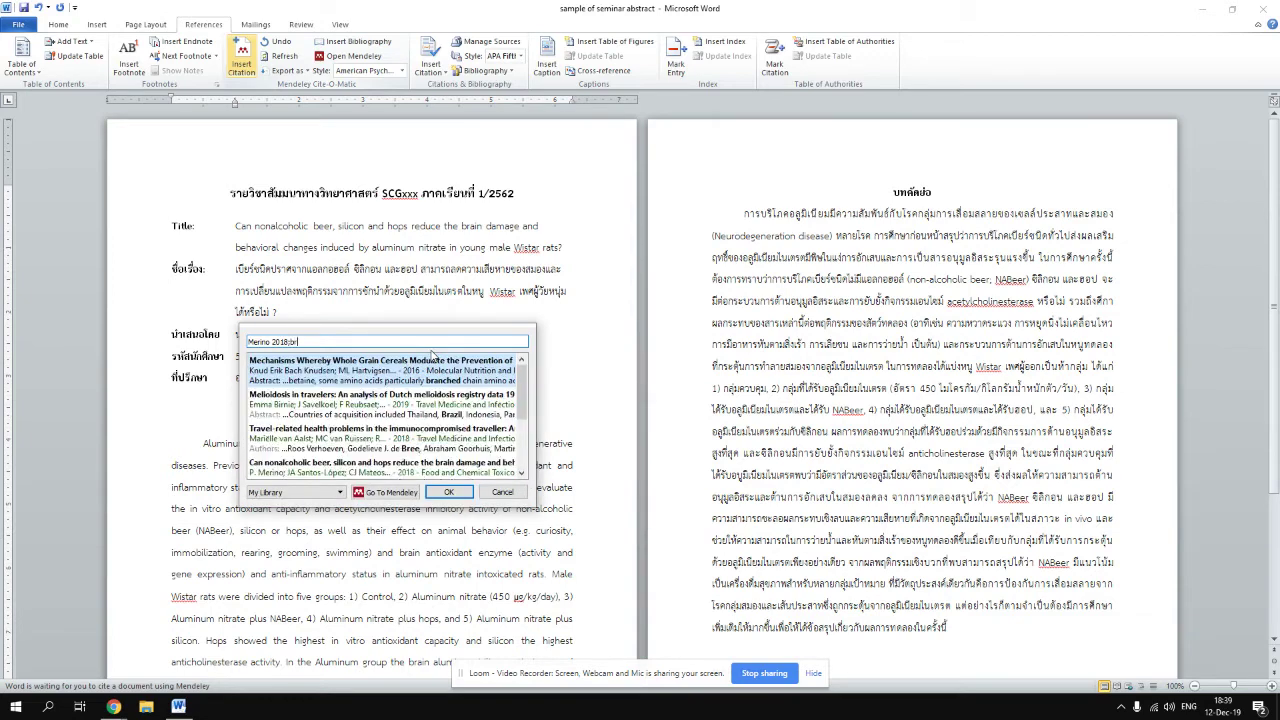
pyautogui.write('ain dam')
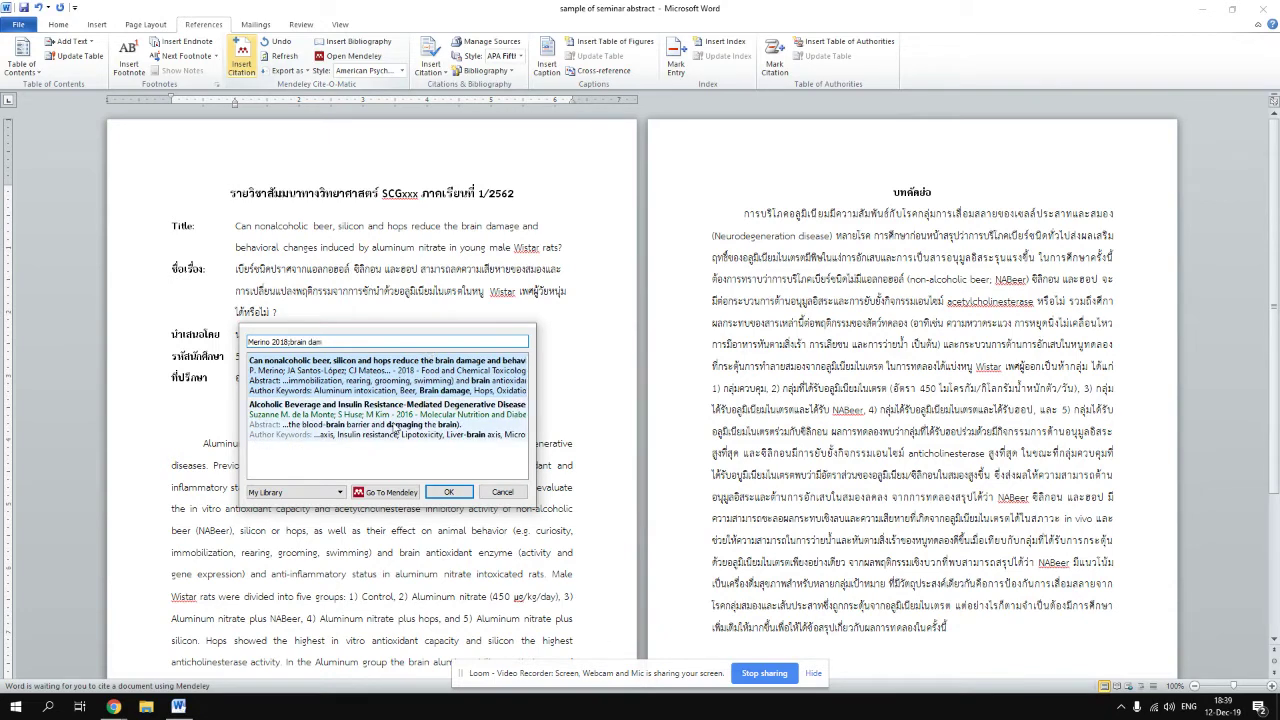
pyautogui.click(396, 428)
pyautogui.write('h')
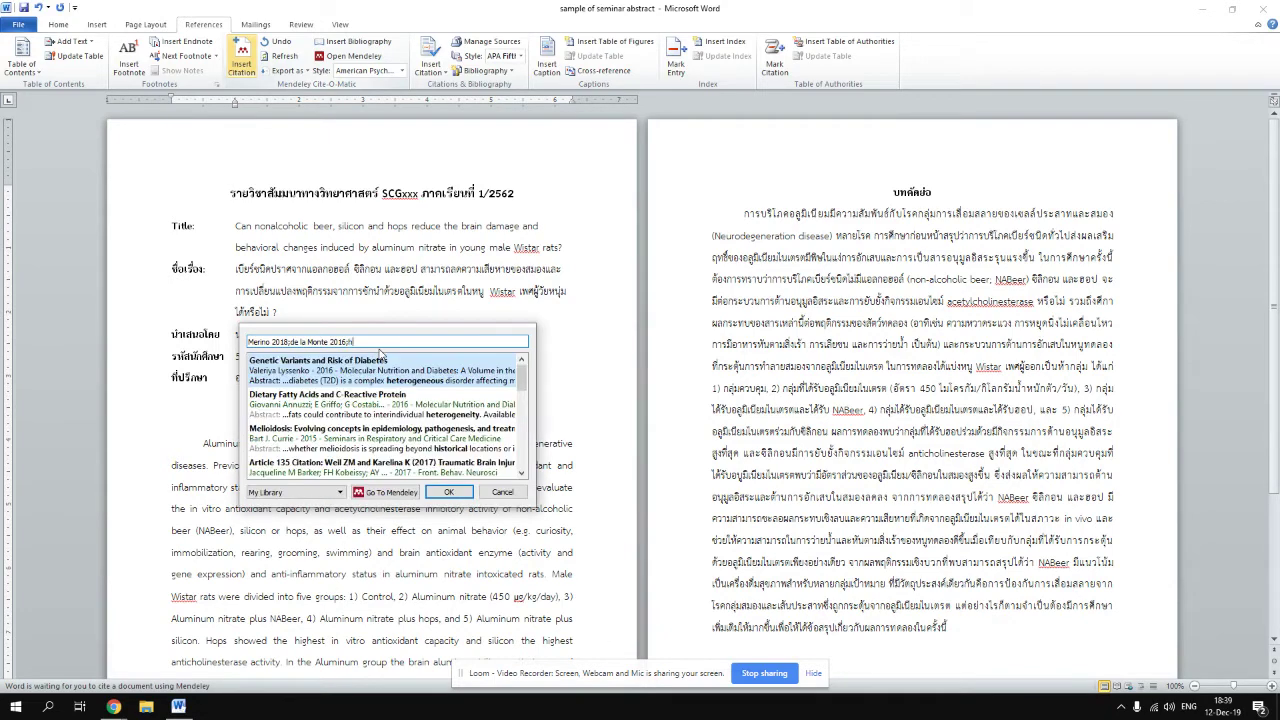
pyautogui.write('uman brain')
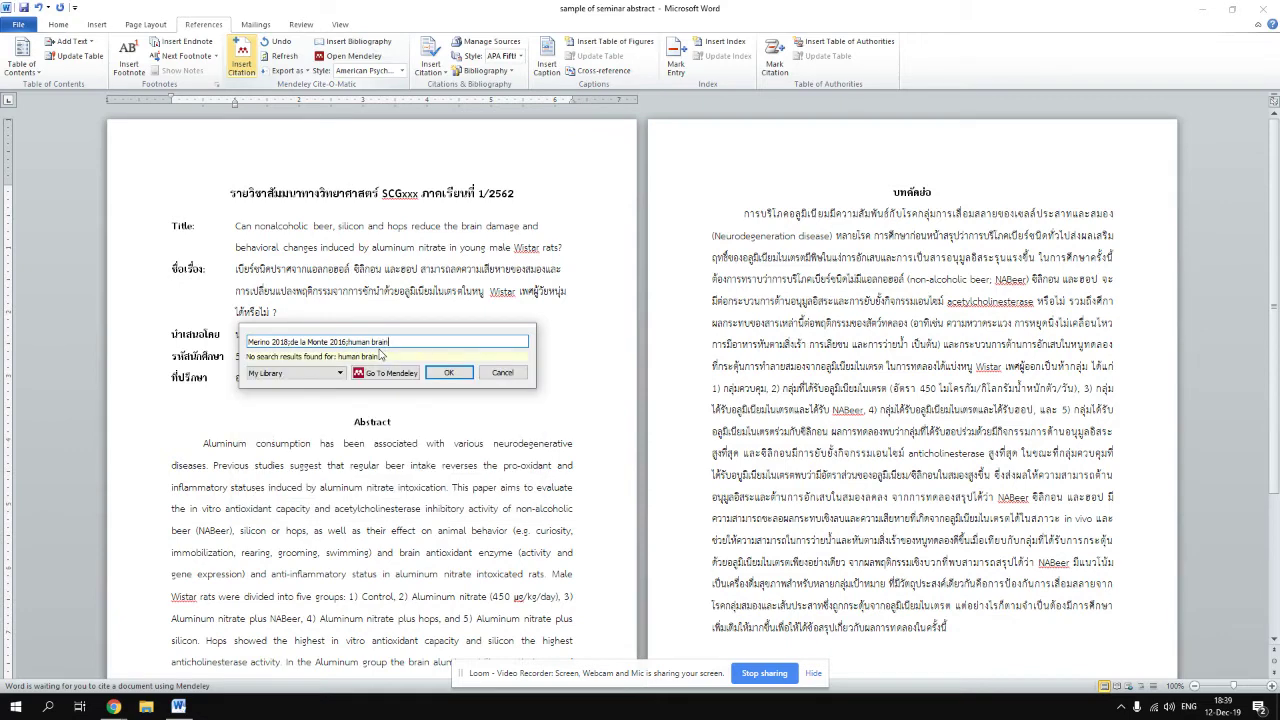
pyautogui.press('BackSpace')
pyautogui.press('BackSpace')
pyautogui.press('BackSpace')
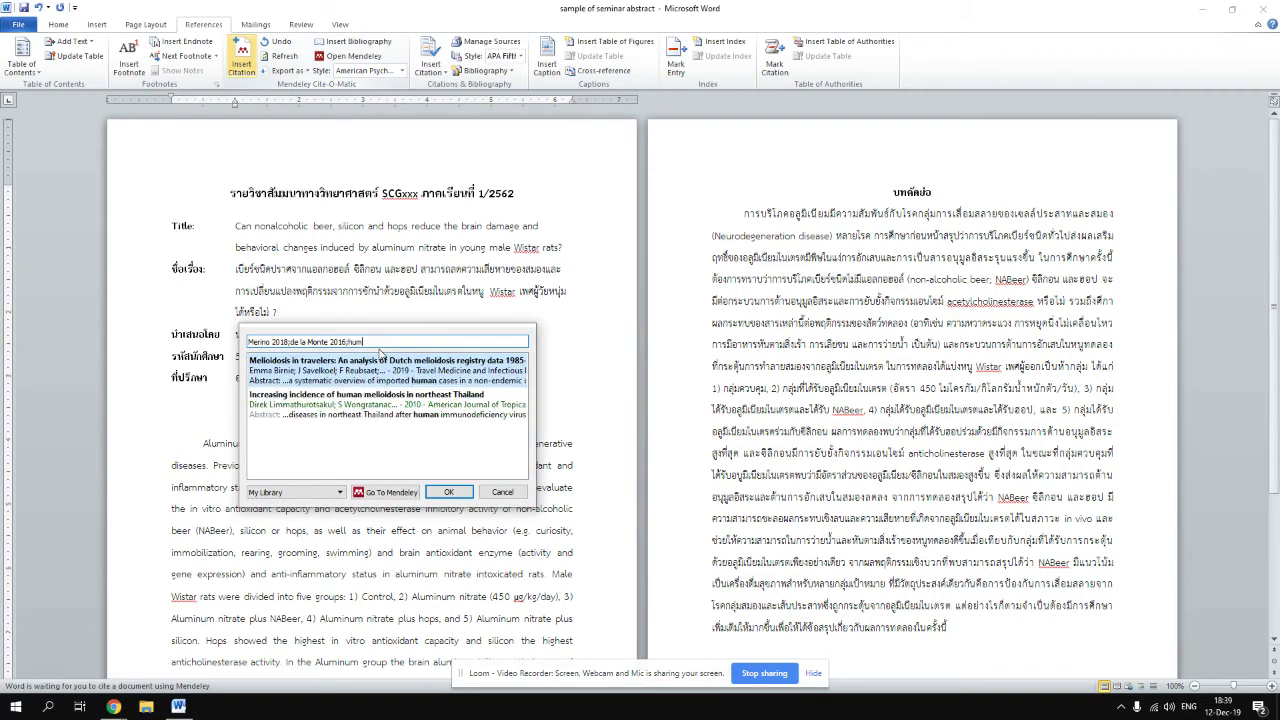
pyautogui.press('BackSpace')
pyautogui.press('BackSpace')
pyautogui.press('BackSpace')
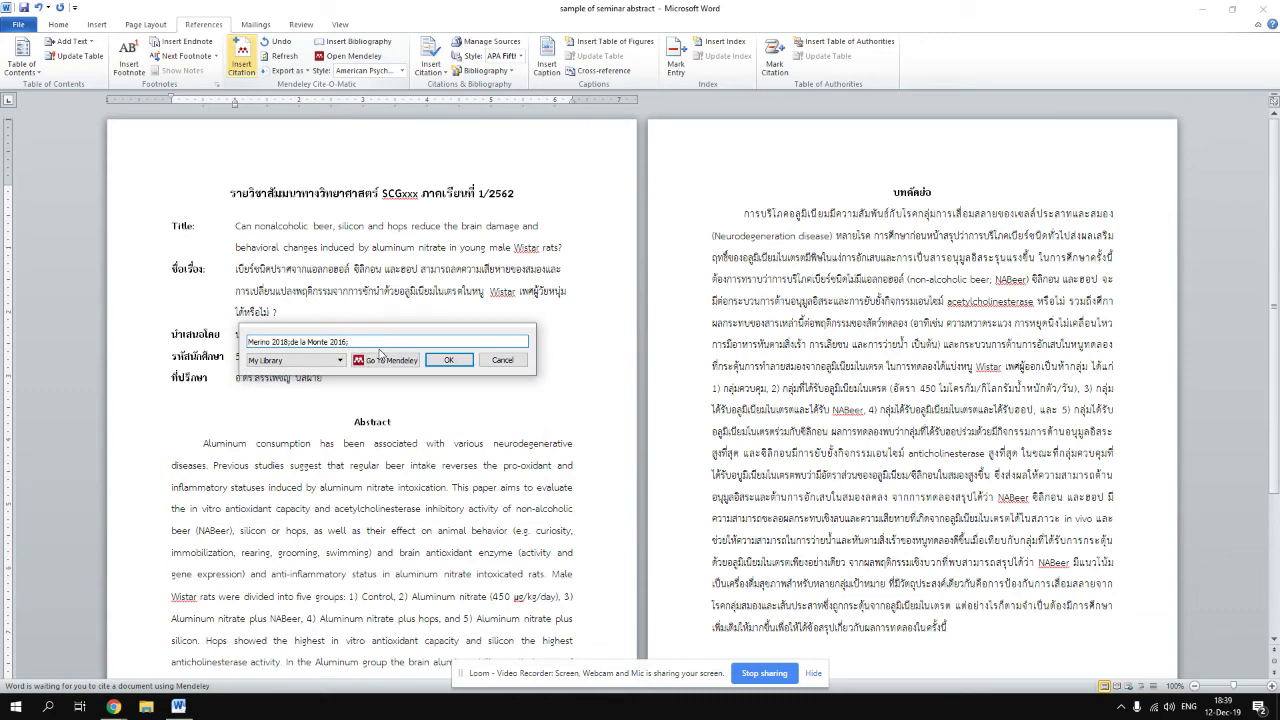
pyautogui.write(' antio')
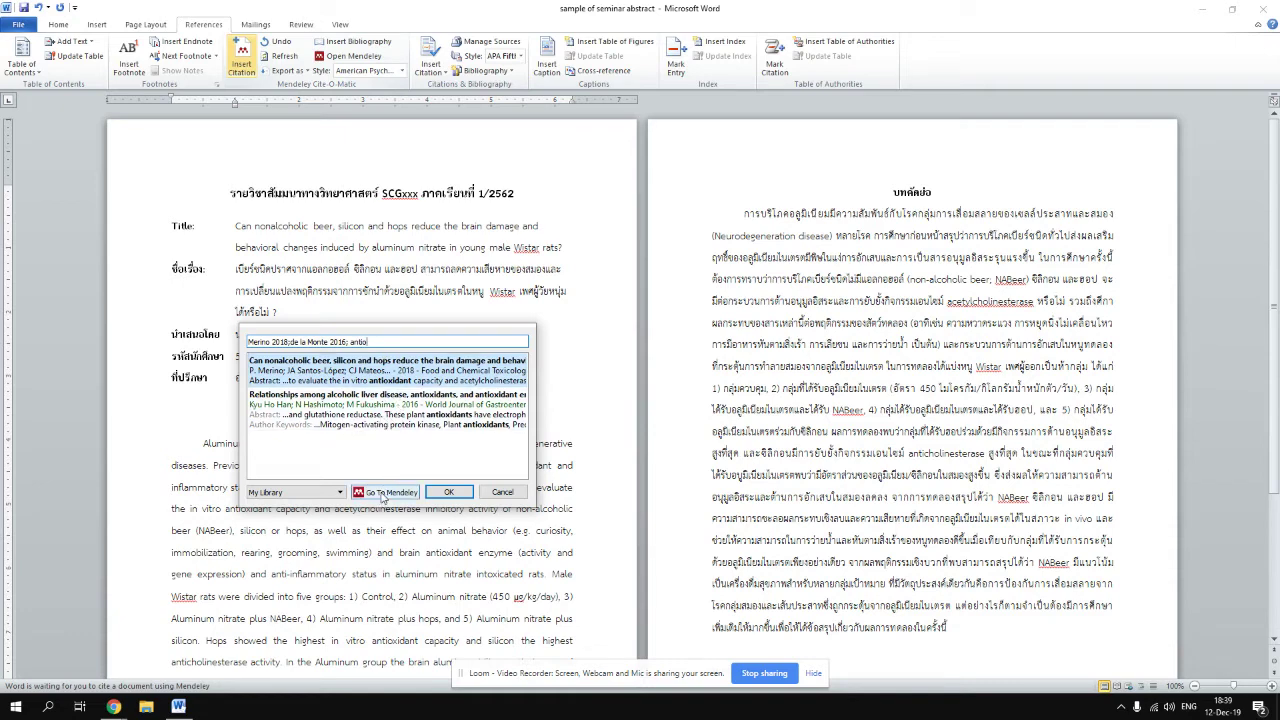
pyautogui.click(382, 493)
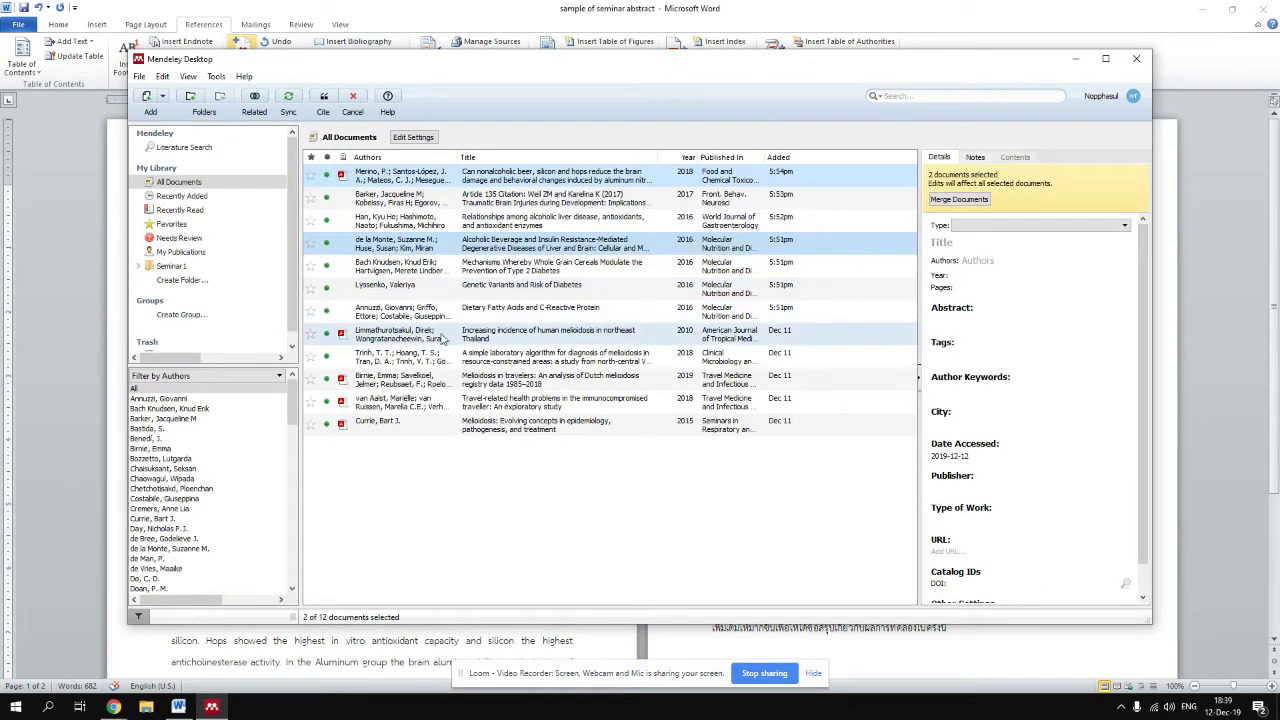
# From the Seminar1 folder, cite only the de la Monte 2016 paper into Word
pyautogui.click(167, 267)
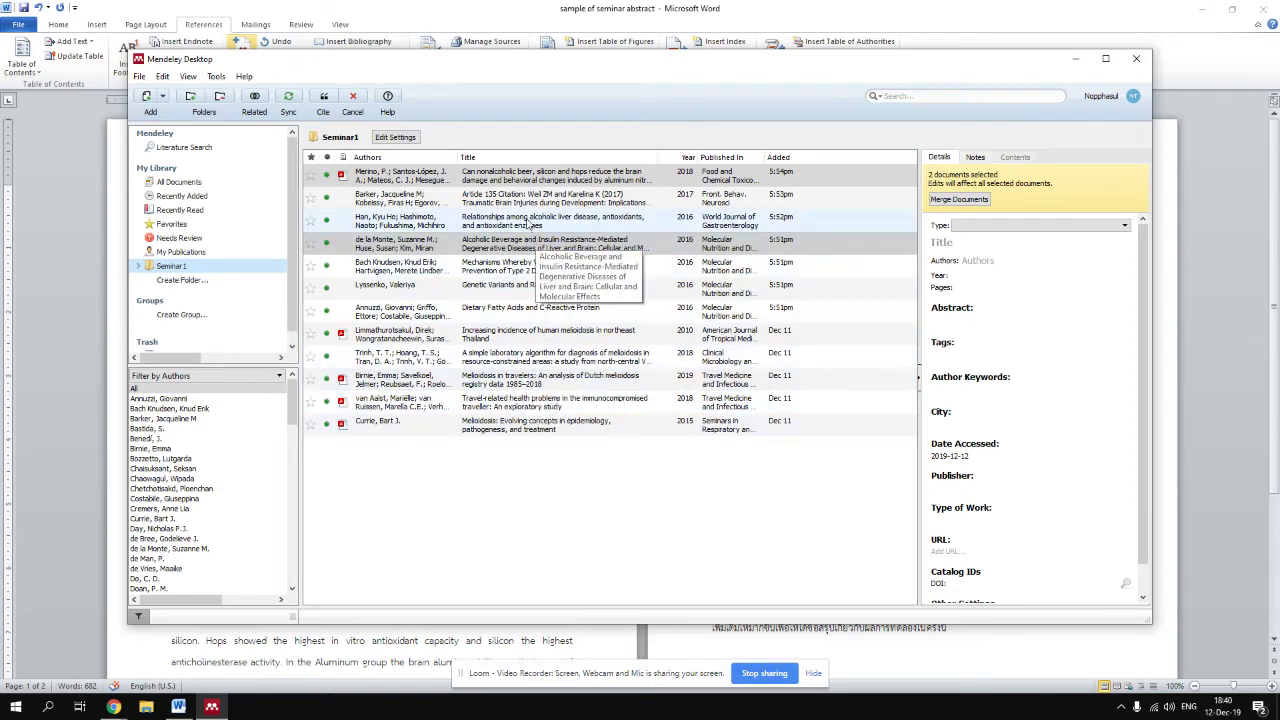
pyautogui.click(507, 256)
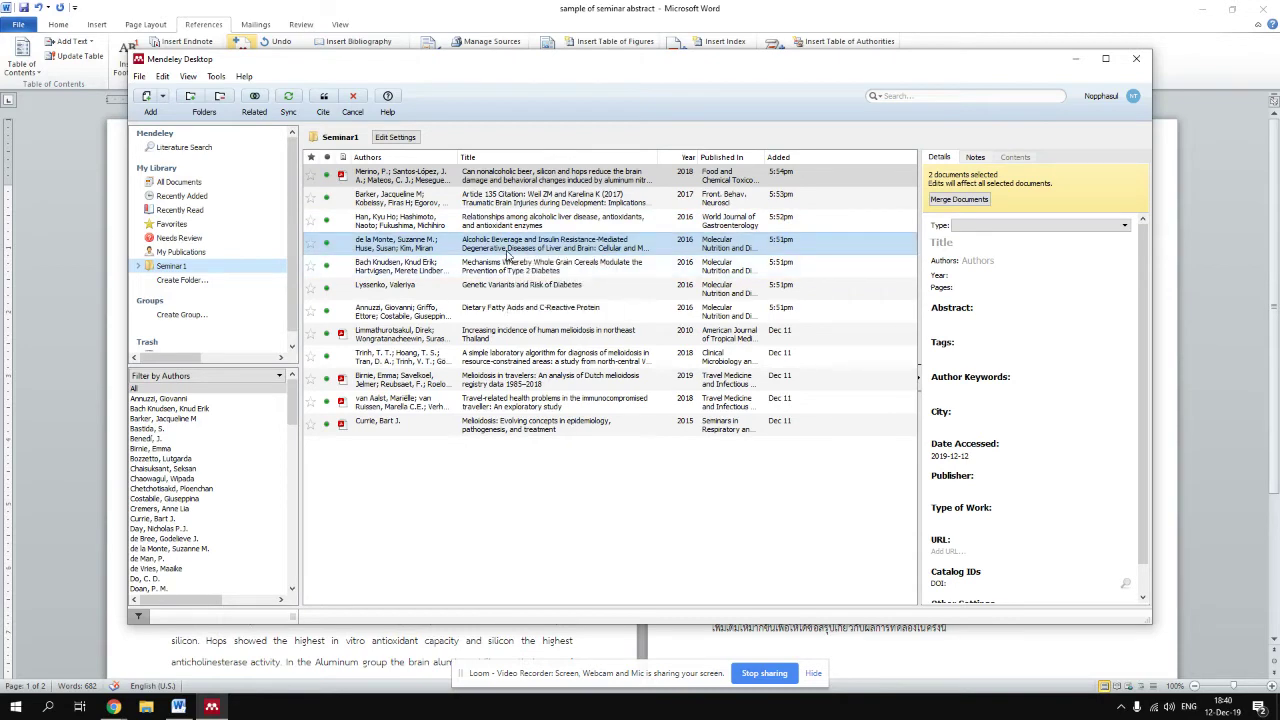
pyautogui.click(325, 97)
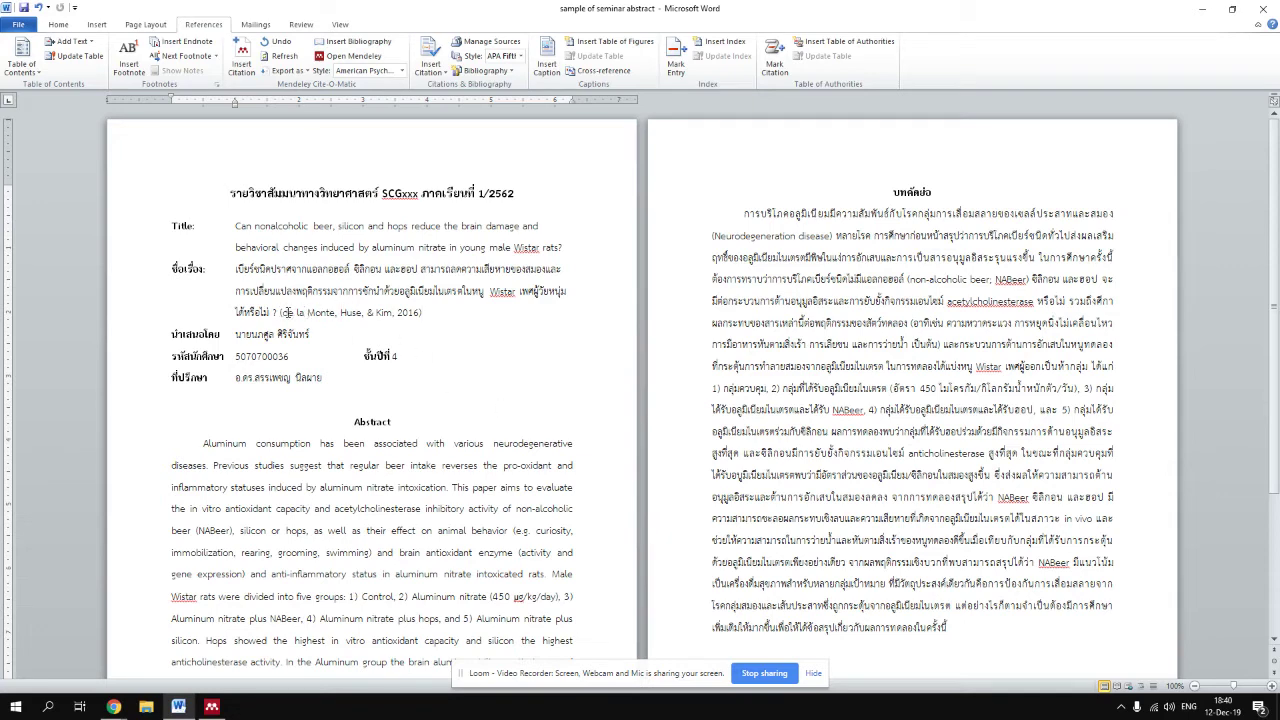
# Check the de la Monte citation in Edit Citation, then backspace it off the Thai title line
pyautogui.click(290, 313)
pyautogui.click(241, 62)
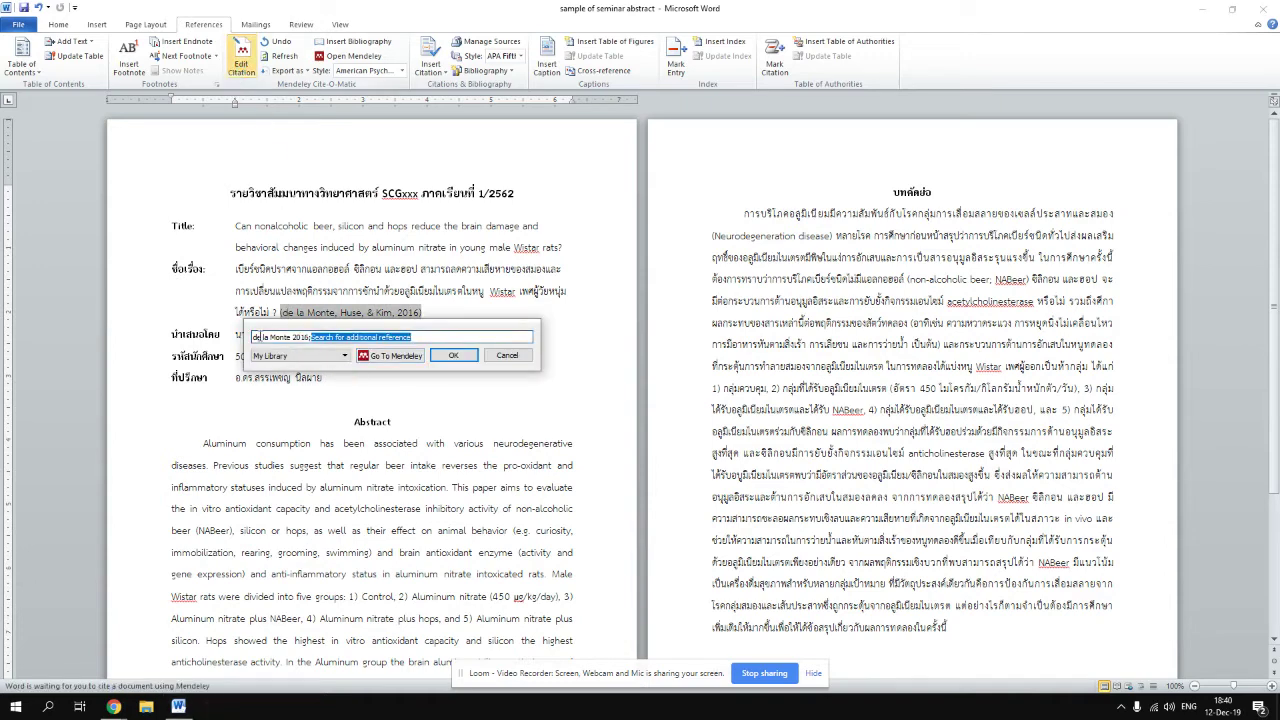
pyautogui.click(466, 337)
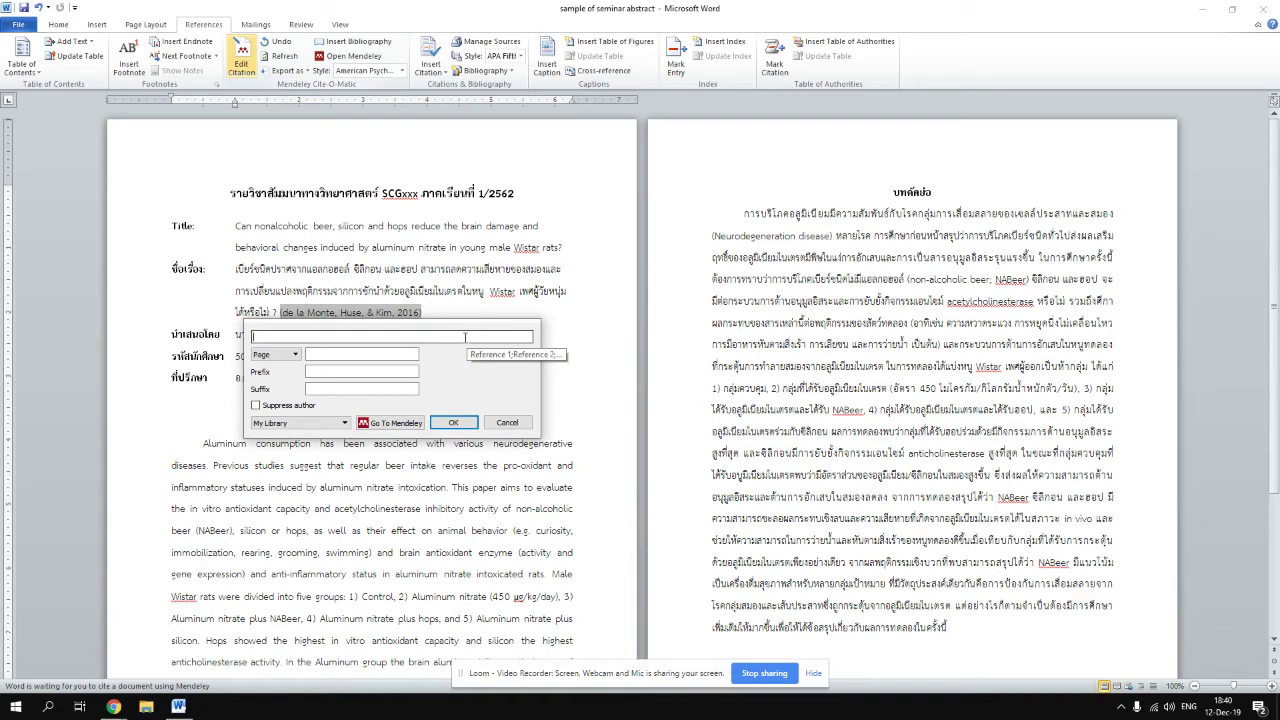
pyautogui.click(453, 422)
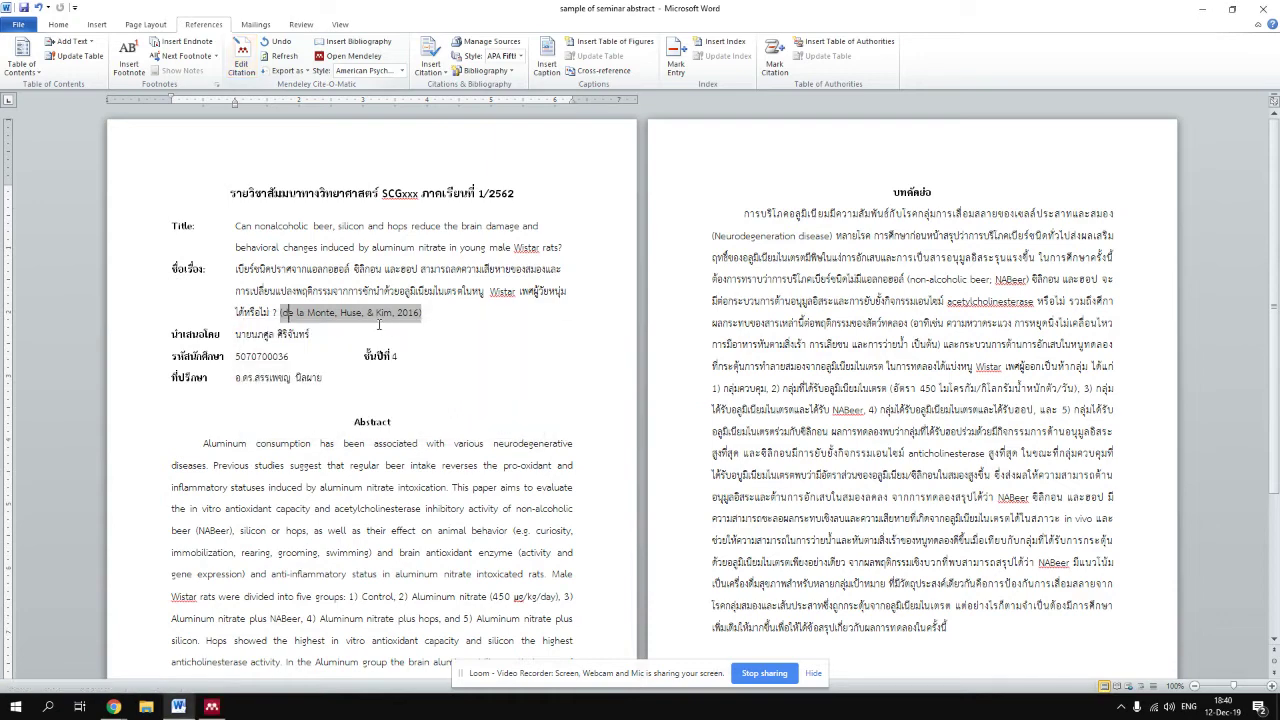
pyautogui.click(436, 311)
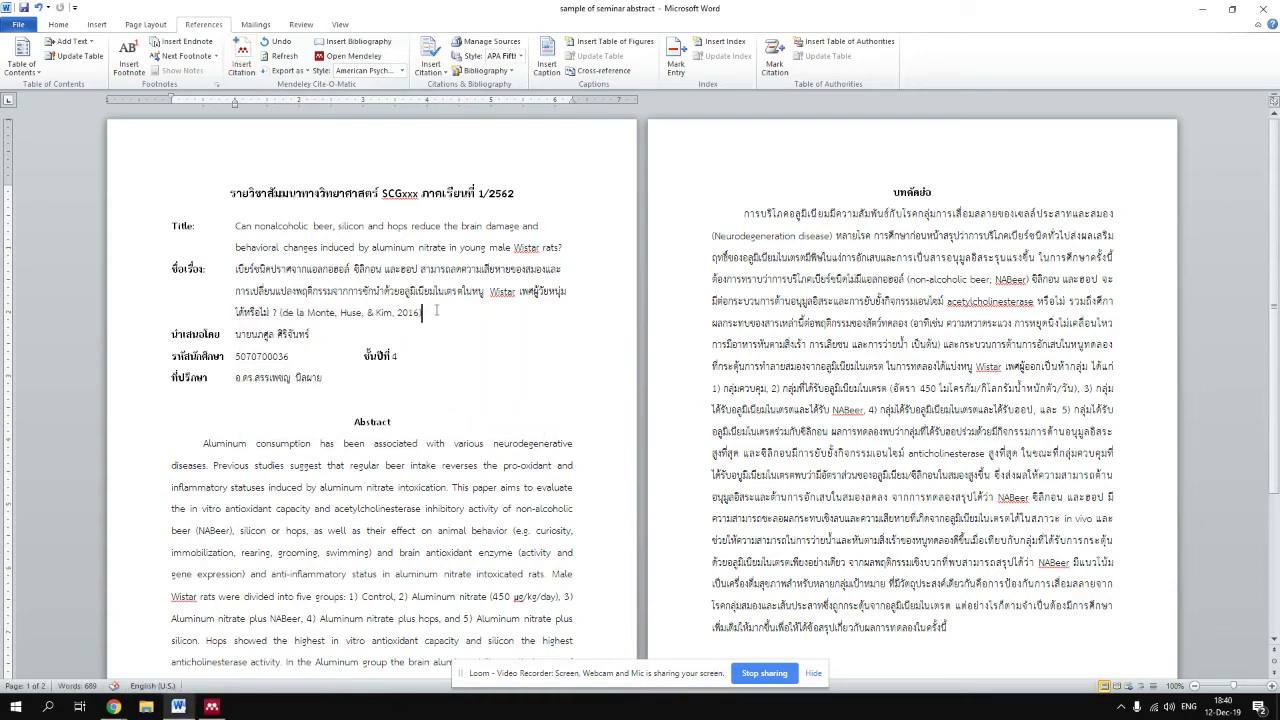
pyautogui.press('BackSpace')
pyautogui.press('BackSpace')
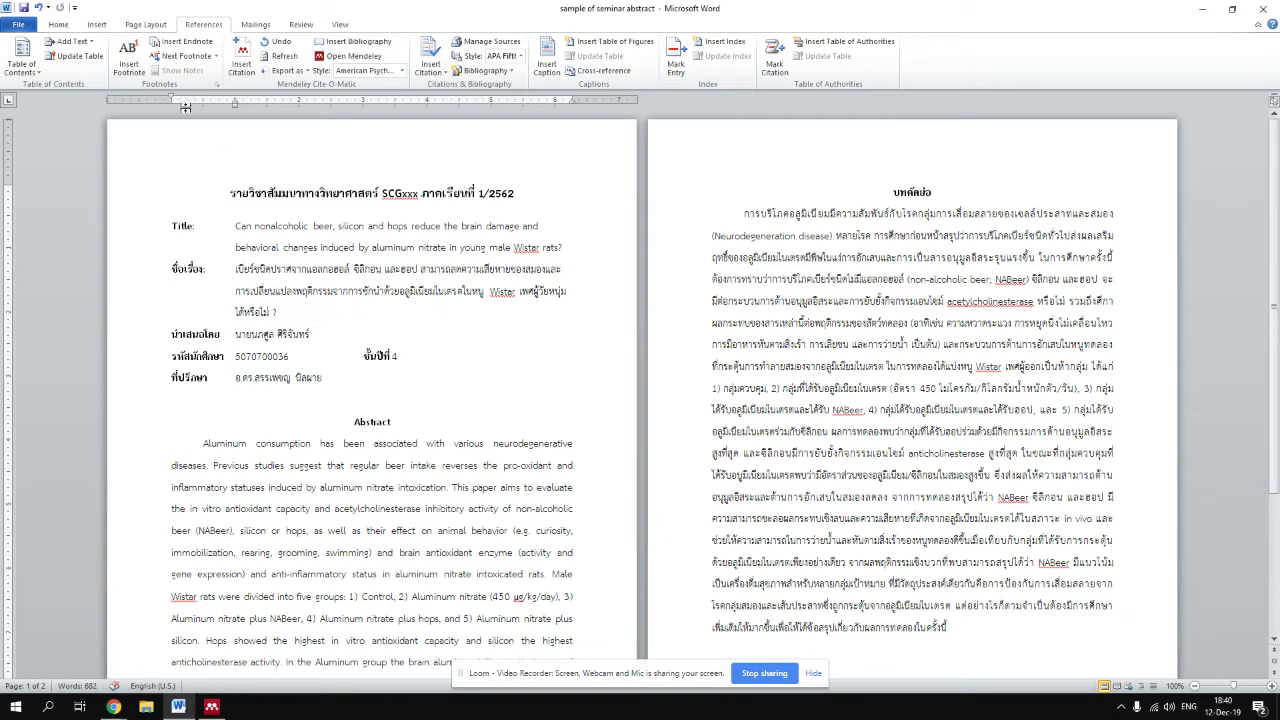
pyautogui.click(238, 56)
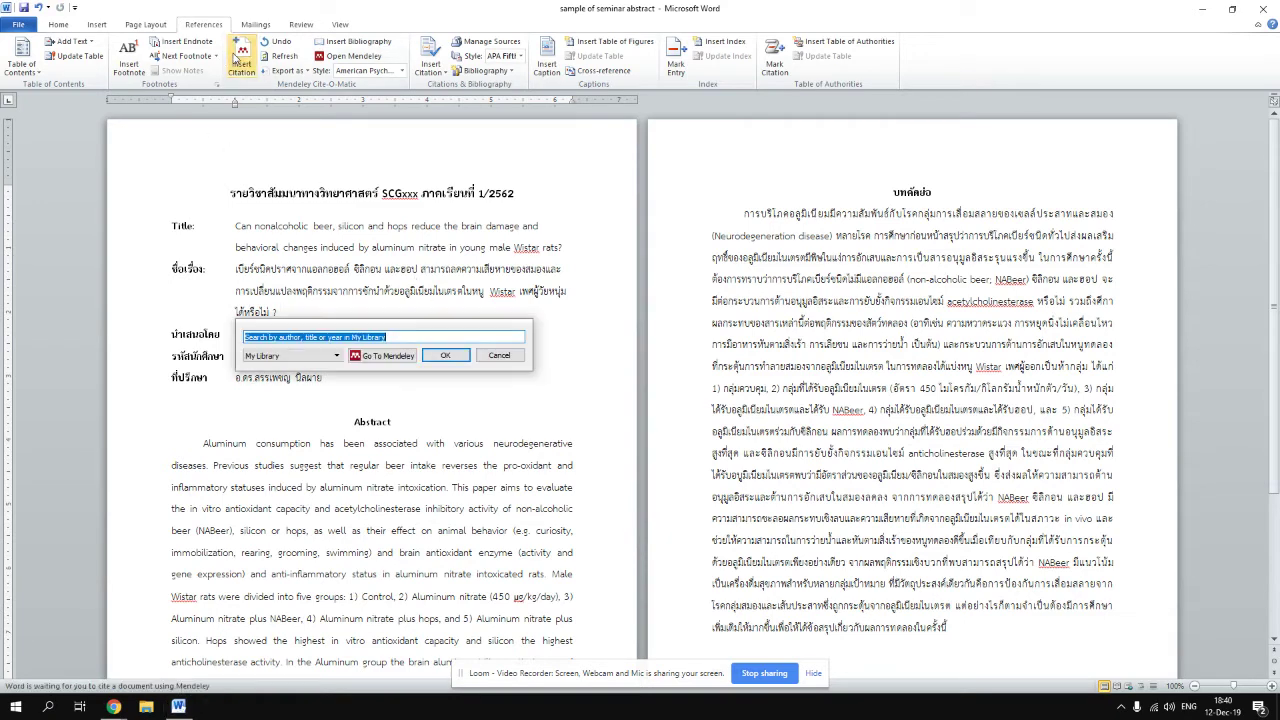
# Search 'non al', 'brain' and 'rela' to add Merino 2018, de la Monte 2016 and Han 2016, then insert
pyautogui.write('non ')
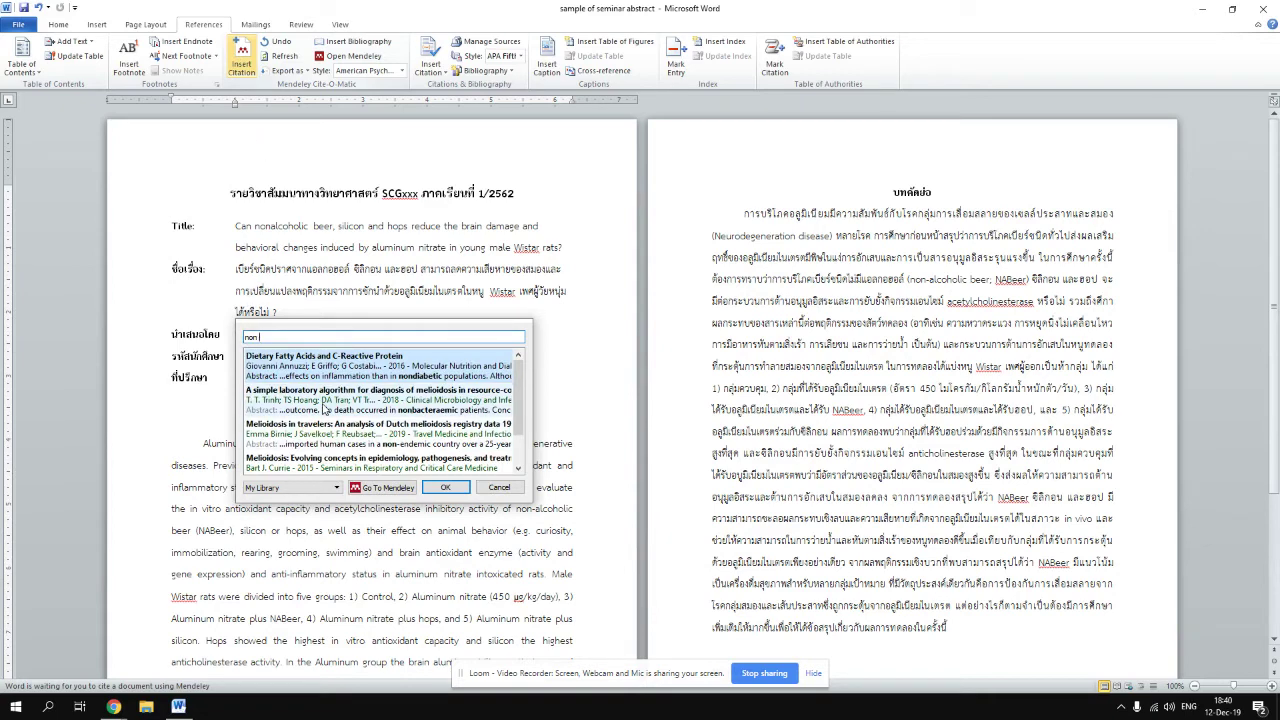
pyautogui.write('al')
pyautogui.doubleClick(324, 408)
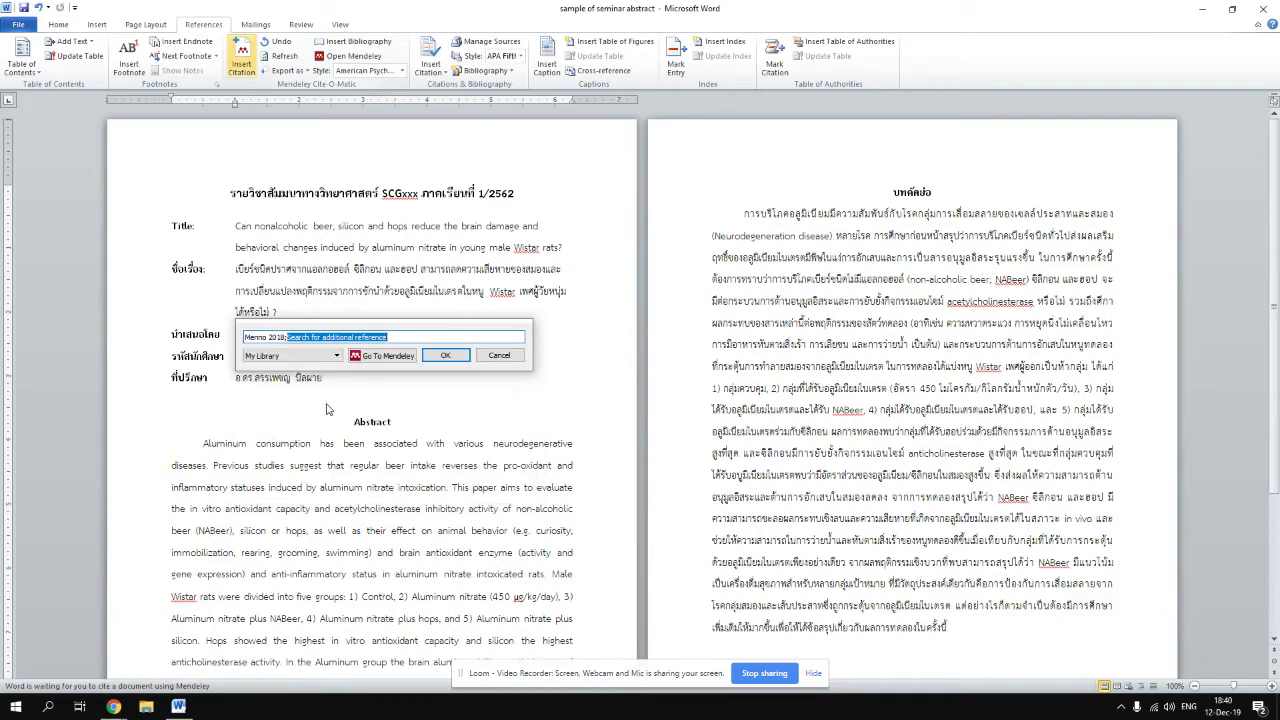
pyautogui.write('brain')
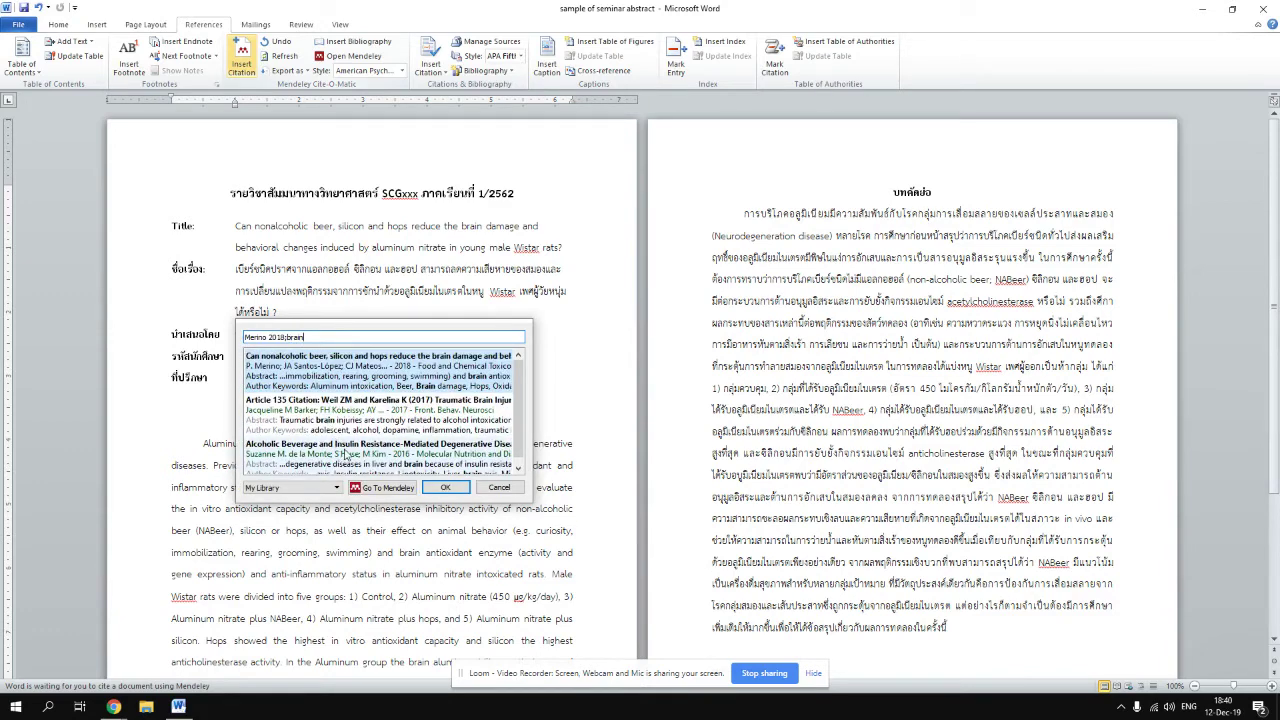
pyautogui.click(366, 450)
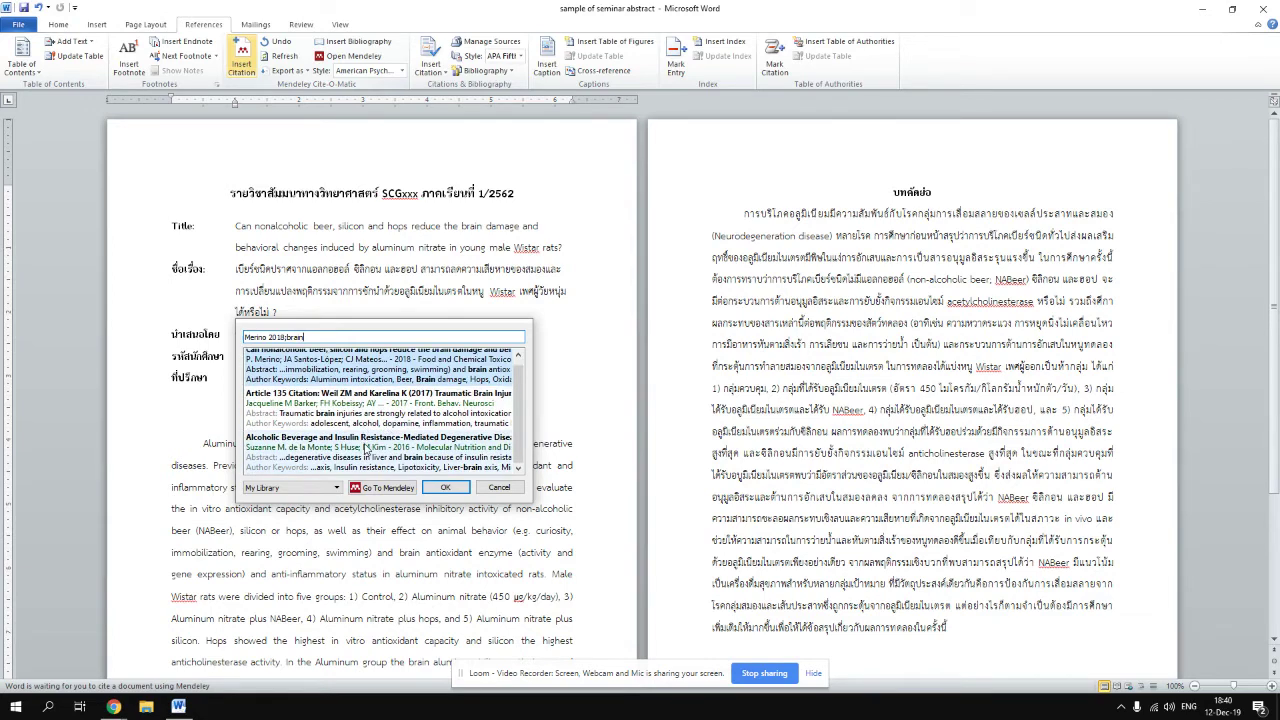
pyautogui.doubleClick(366, 450)
pyautogui.write('re')
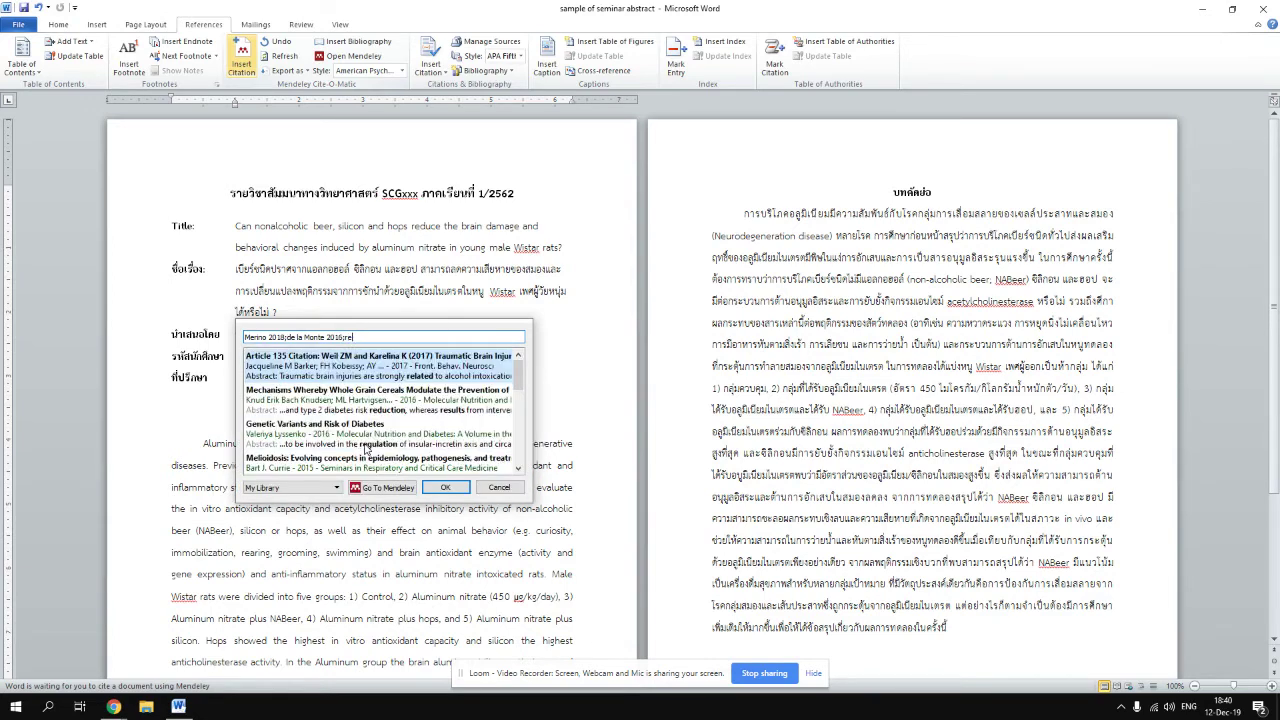
pyautogui.write('la')
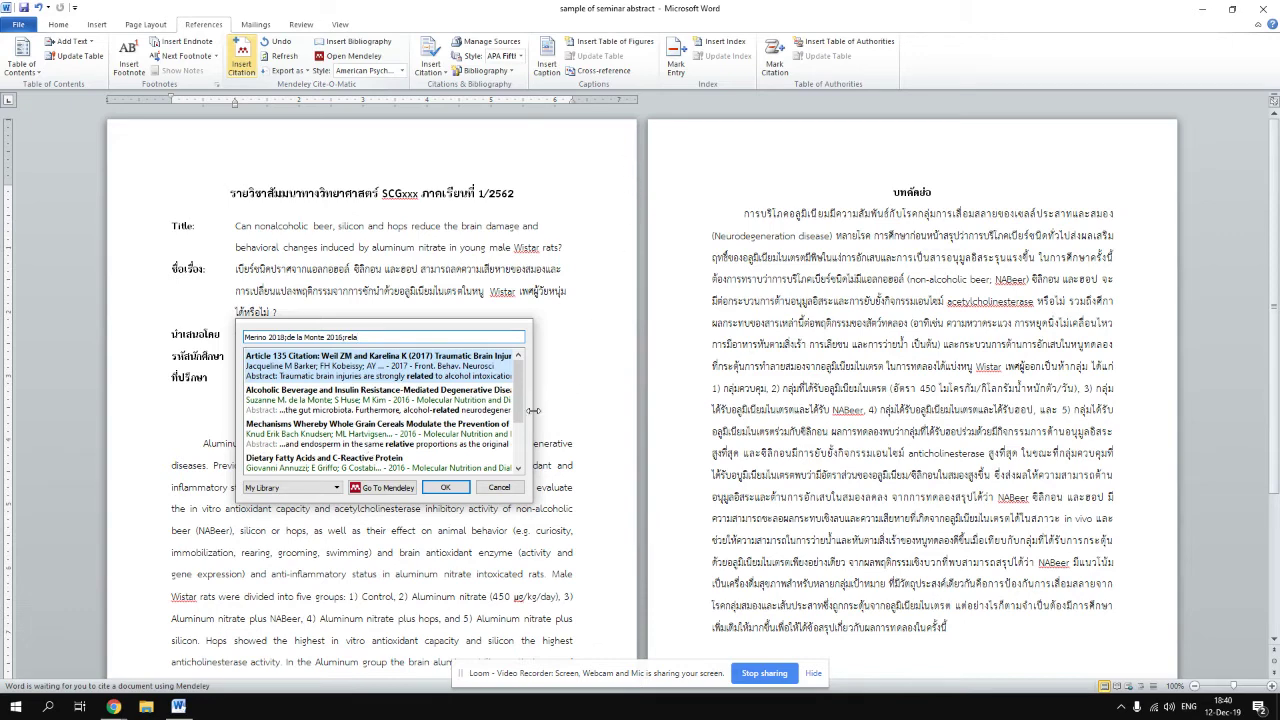
pyautogui.moveTo(519, 408); pyautogui.dragTo(519, 440)
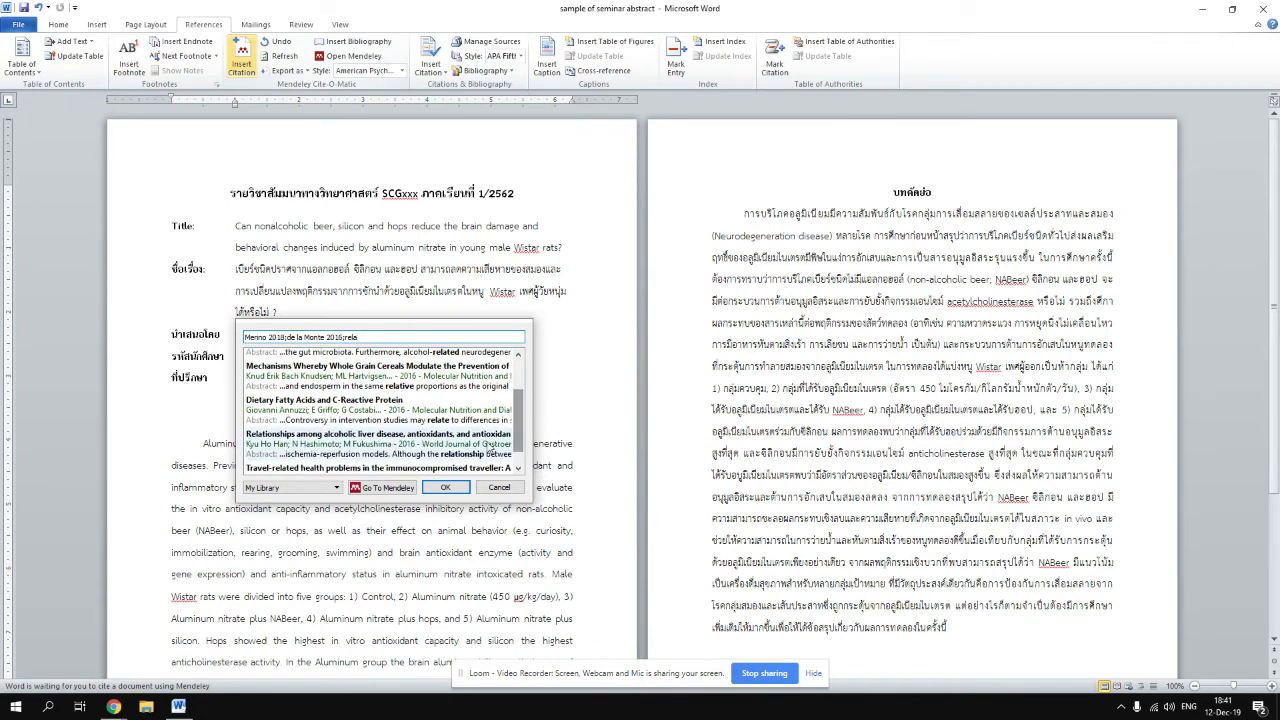
pyautogui.doubleClick(458, 466)
pyautogui.click(460, 355)
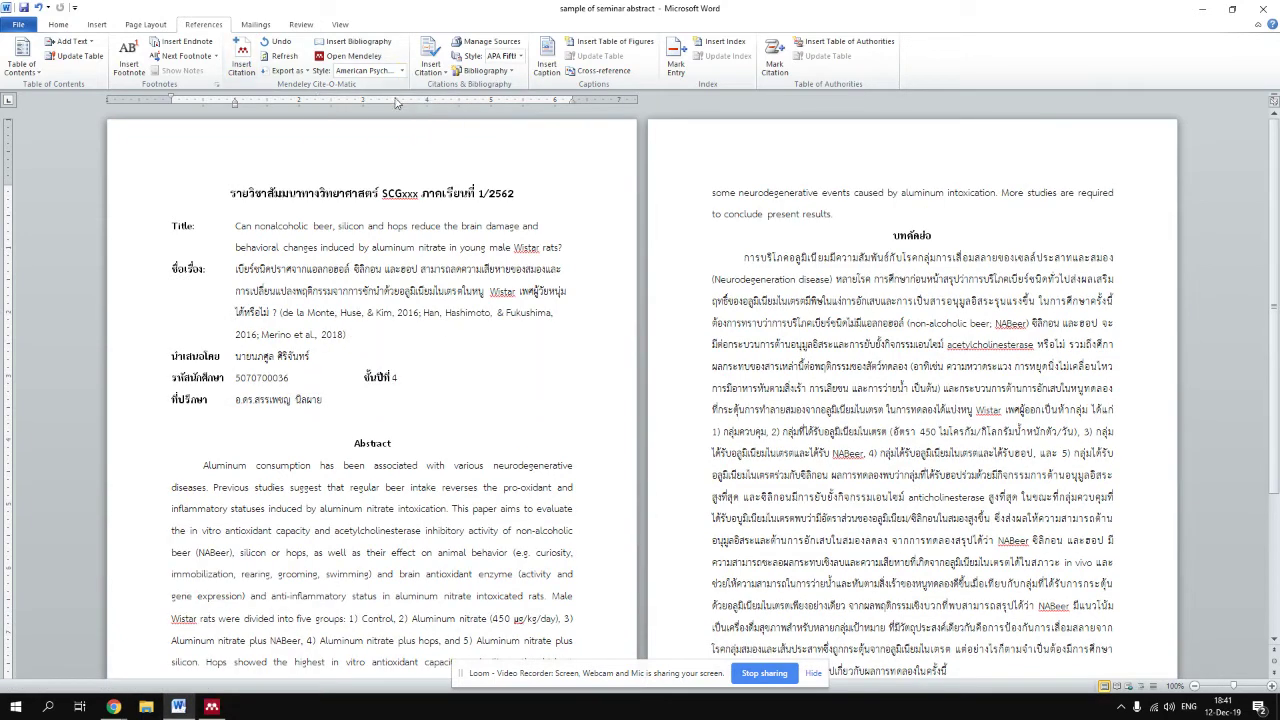
# Open the Mendeley Style dropdown on Word's References tab to reach More Styles
pyautogui.scroll(-2, 379, 339)
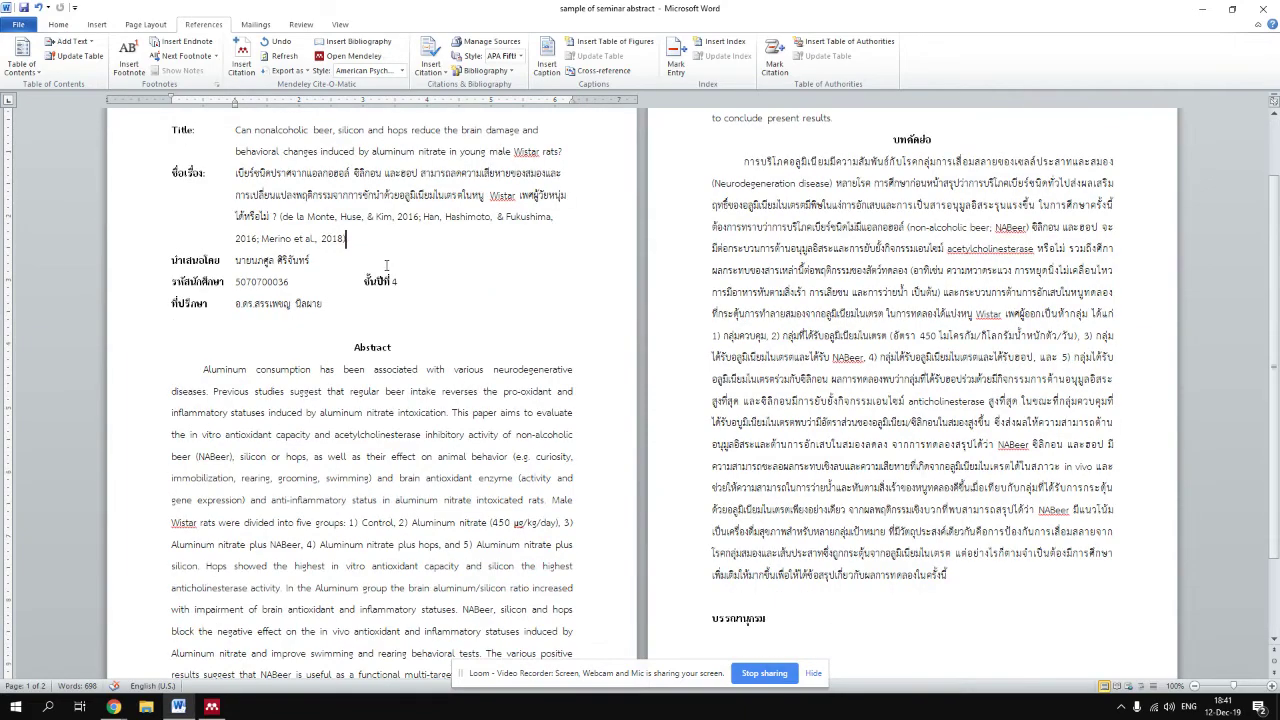
pyautogui.scroll(1, 389, 125)
pyautogui.click(401, 71)
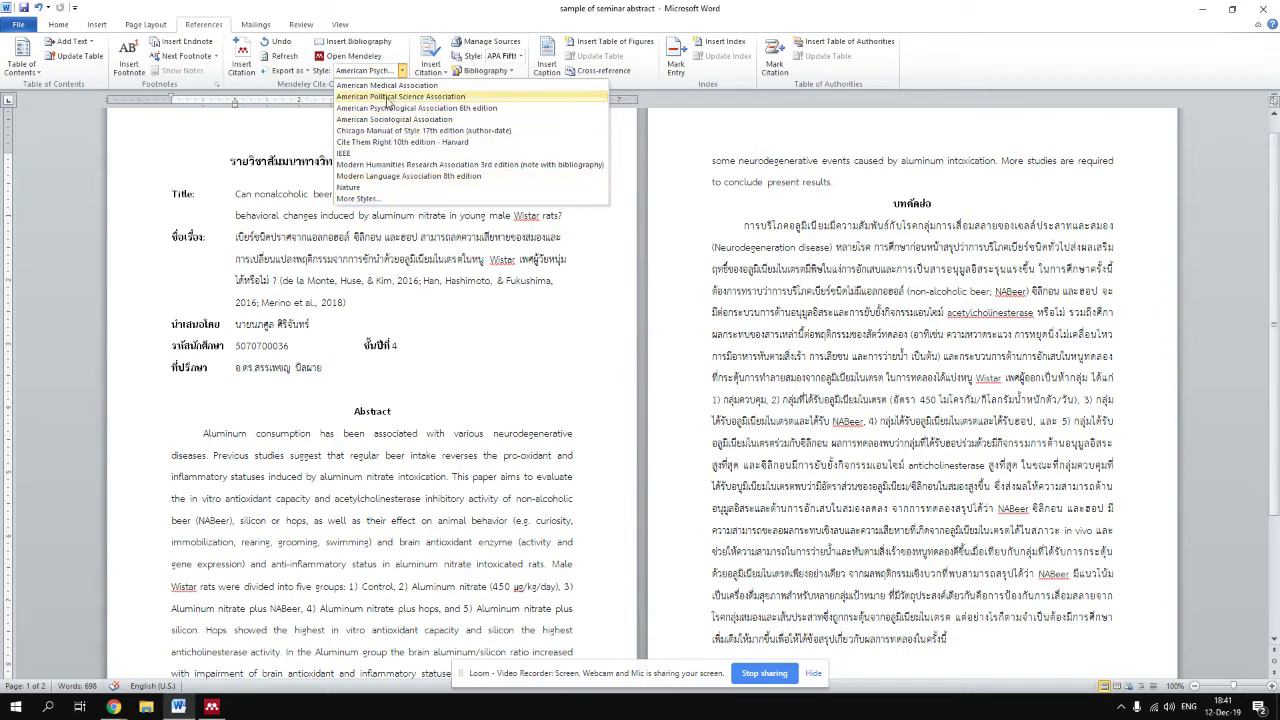
# Find Vancouver among the installed citation styles, make it the active style, and finish with Done
pyautogui.click(376, 199)
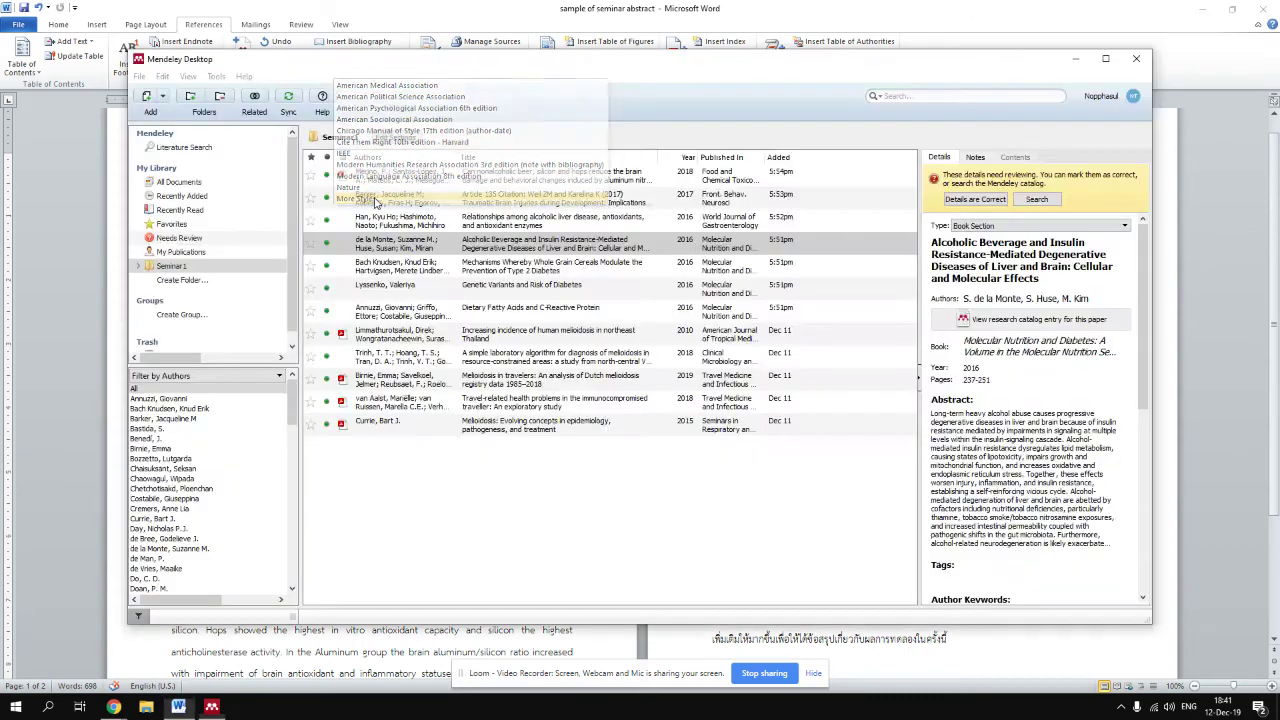
pyautogui.scroll(-2, 581, 397)
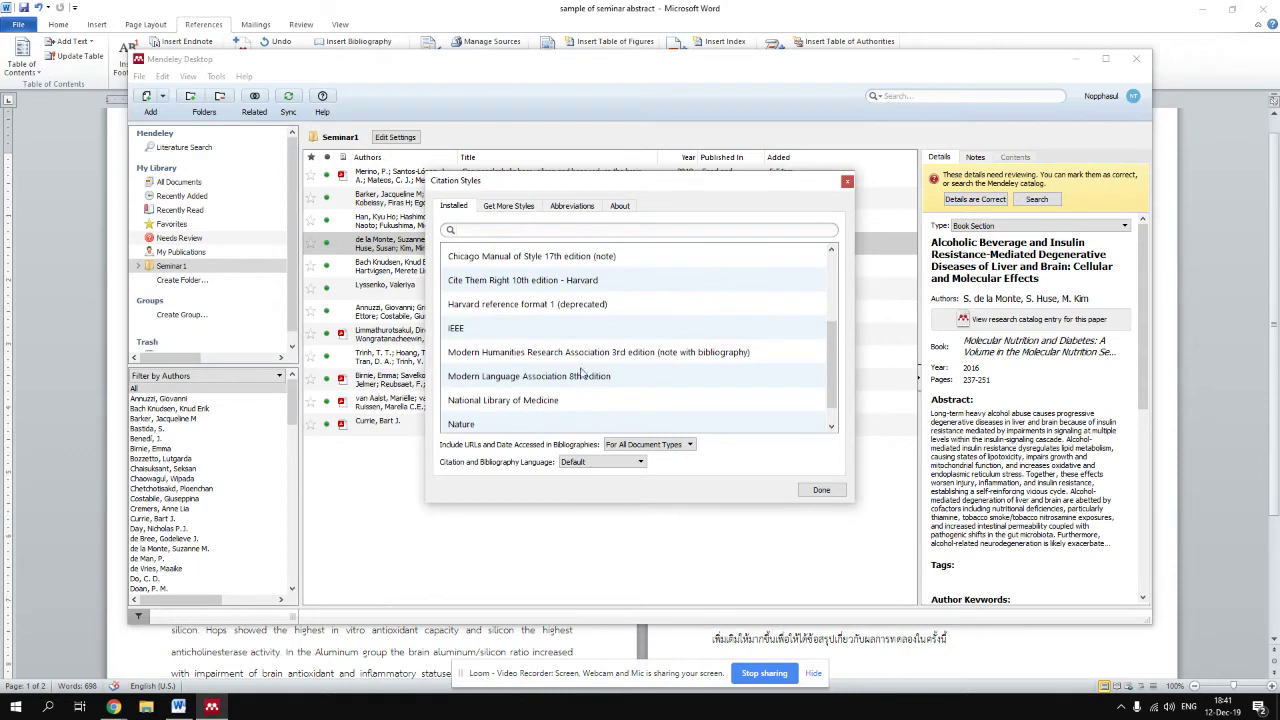
pyautogui.scroll(-1, 578, 365)
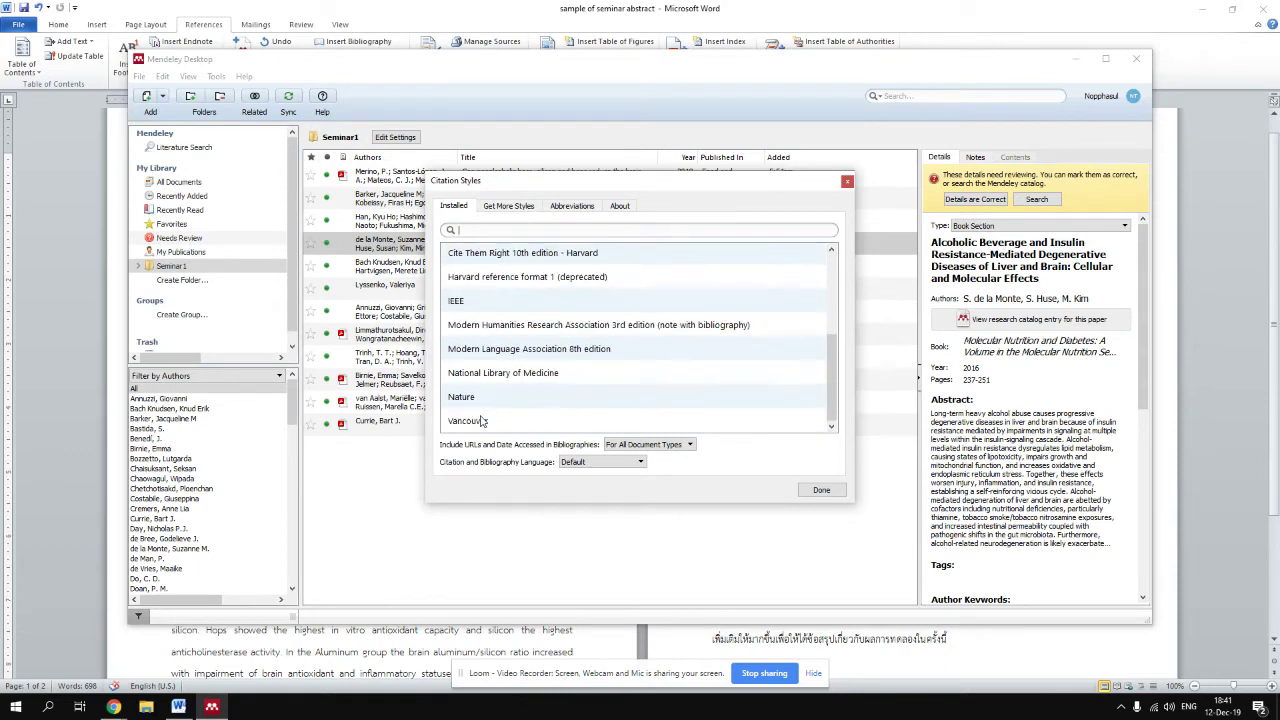
pyautogui.scroll(2, 831, 336)
pyautogui.scroll(3, 831, 336)
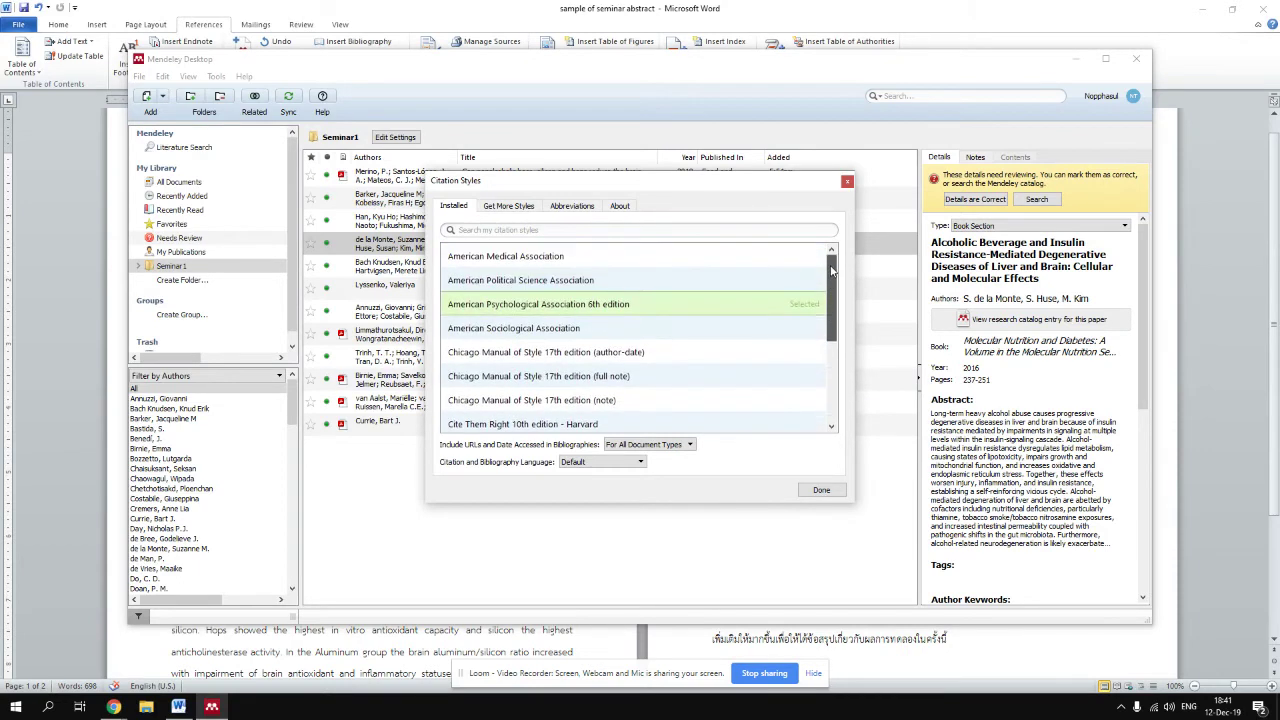
pyautogui.scroll(-4, 621, 358)
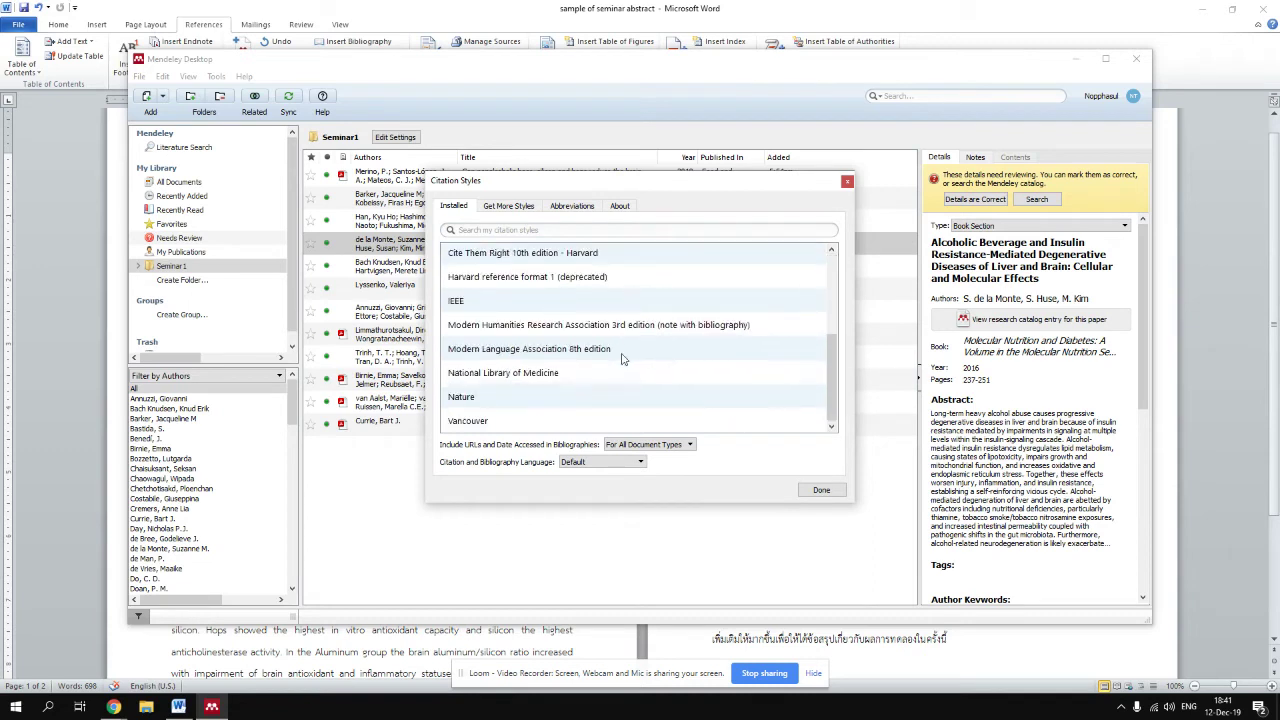
pyautogui.click(474, 427)
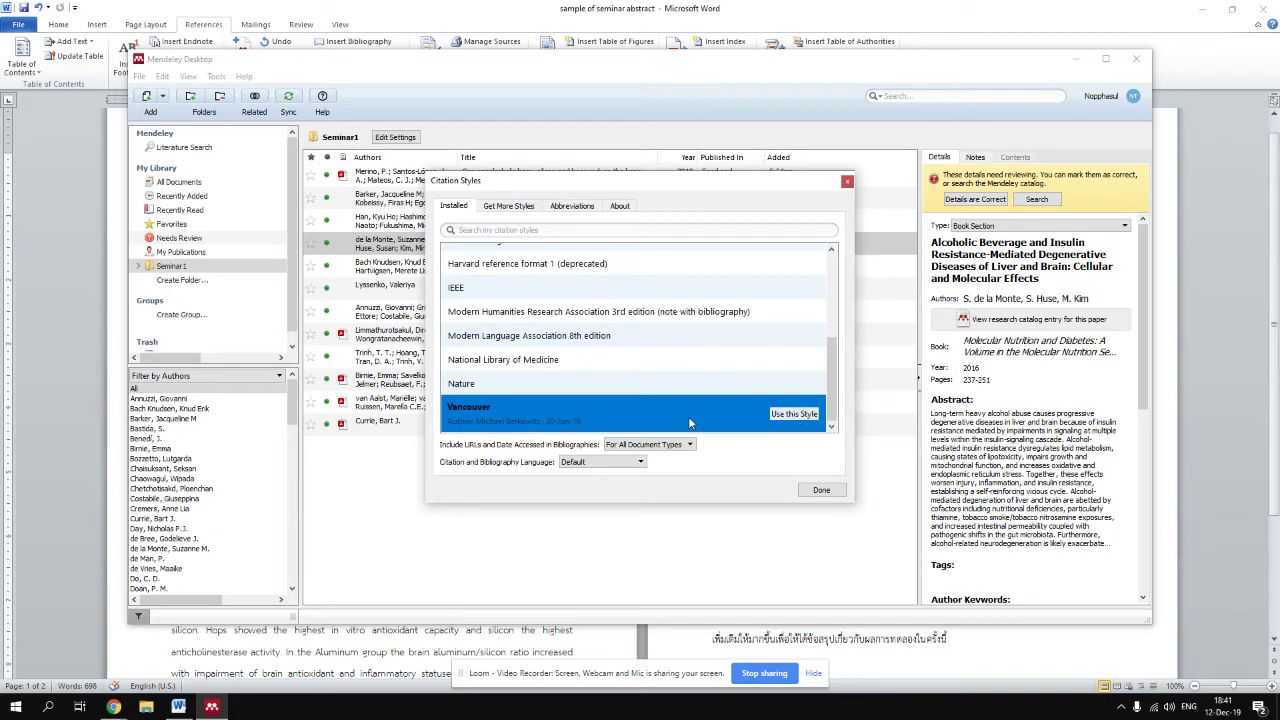
pyautogui.rightClick(484, 413)
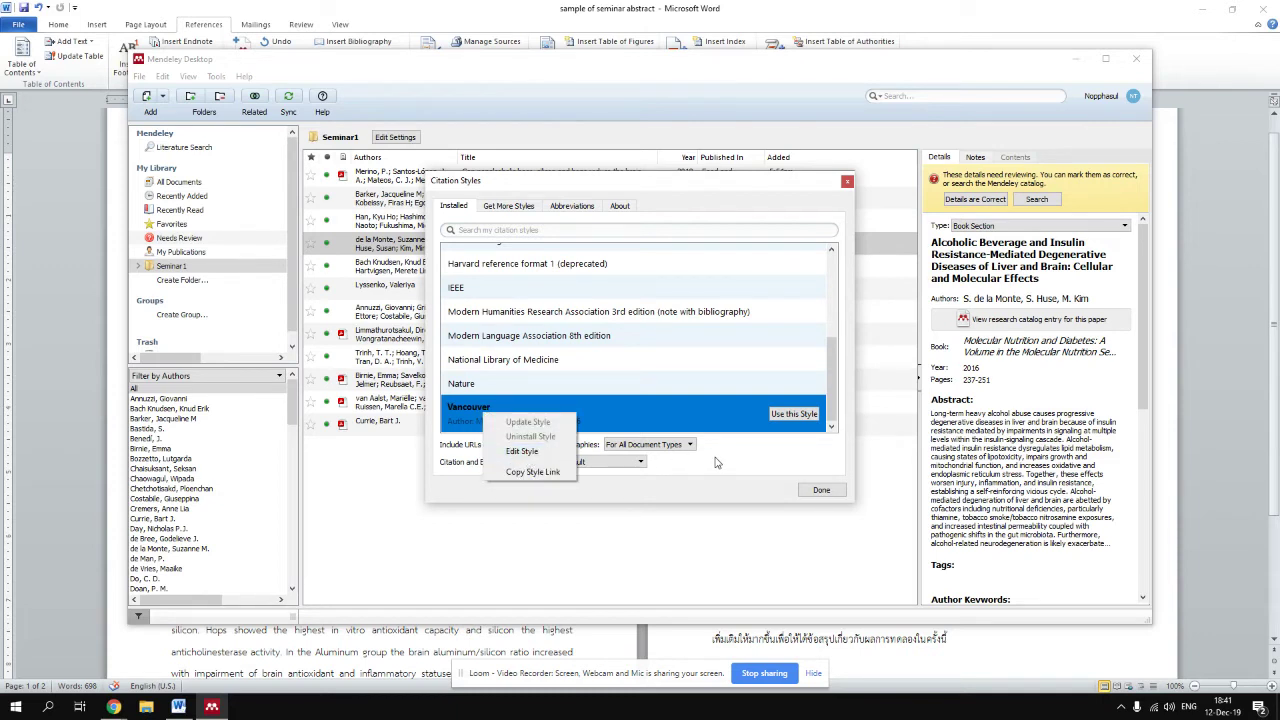
pyautogui.click(812, 461)
pyautogui.click(787, 414)
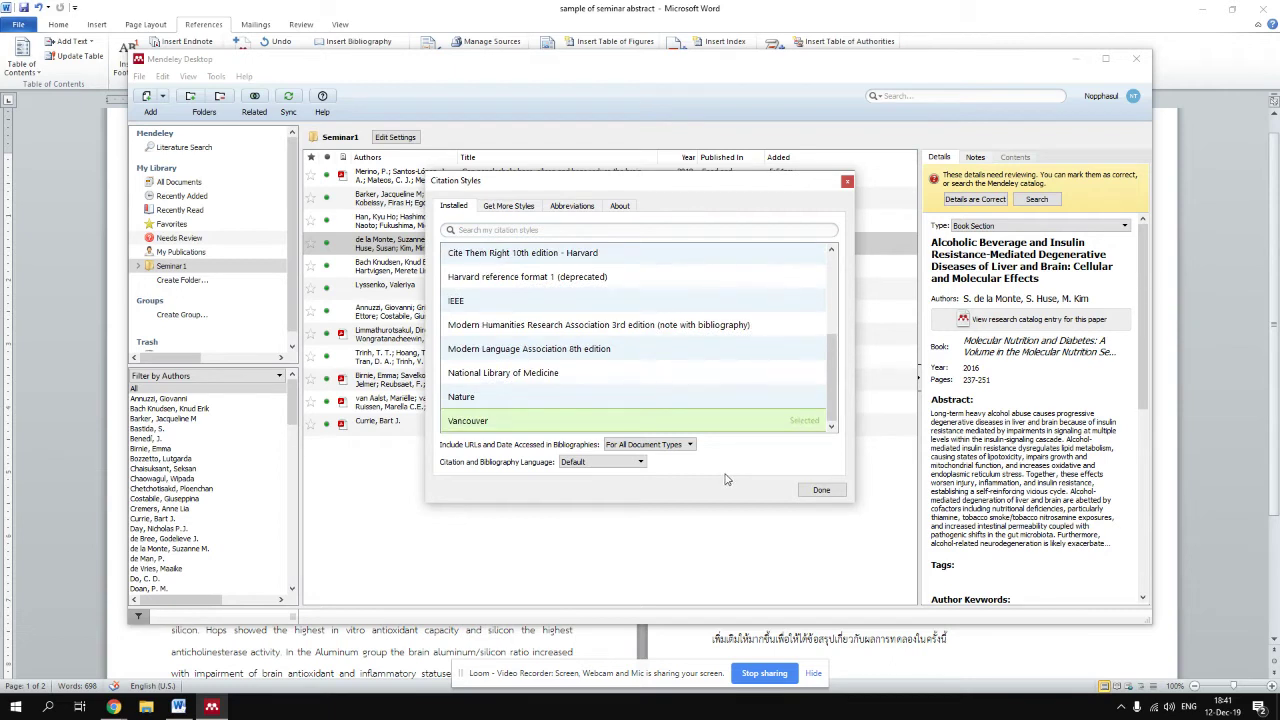
pyautogui.click(820, 490)
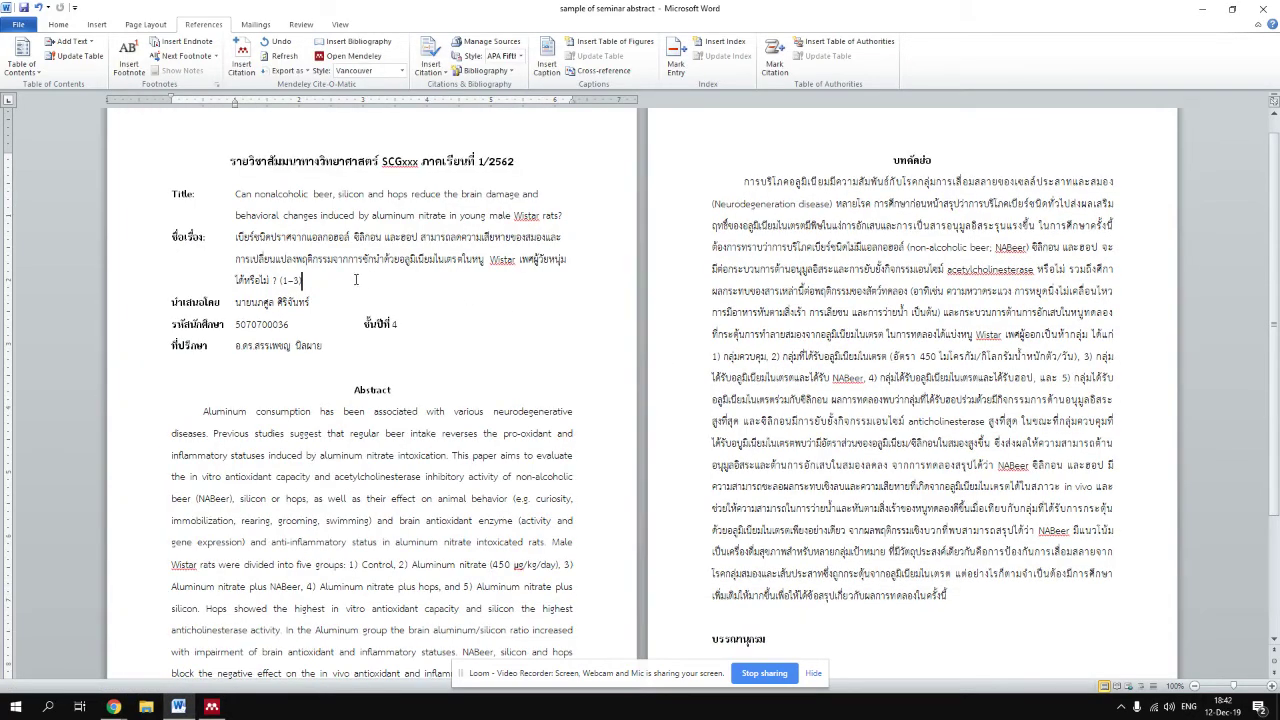
pyautogui.scroll(-3, 677, 436)
# Insert the Vancouver bibliography under the heading and delete the empty line above it
pyautogui.click(758, 536)
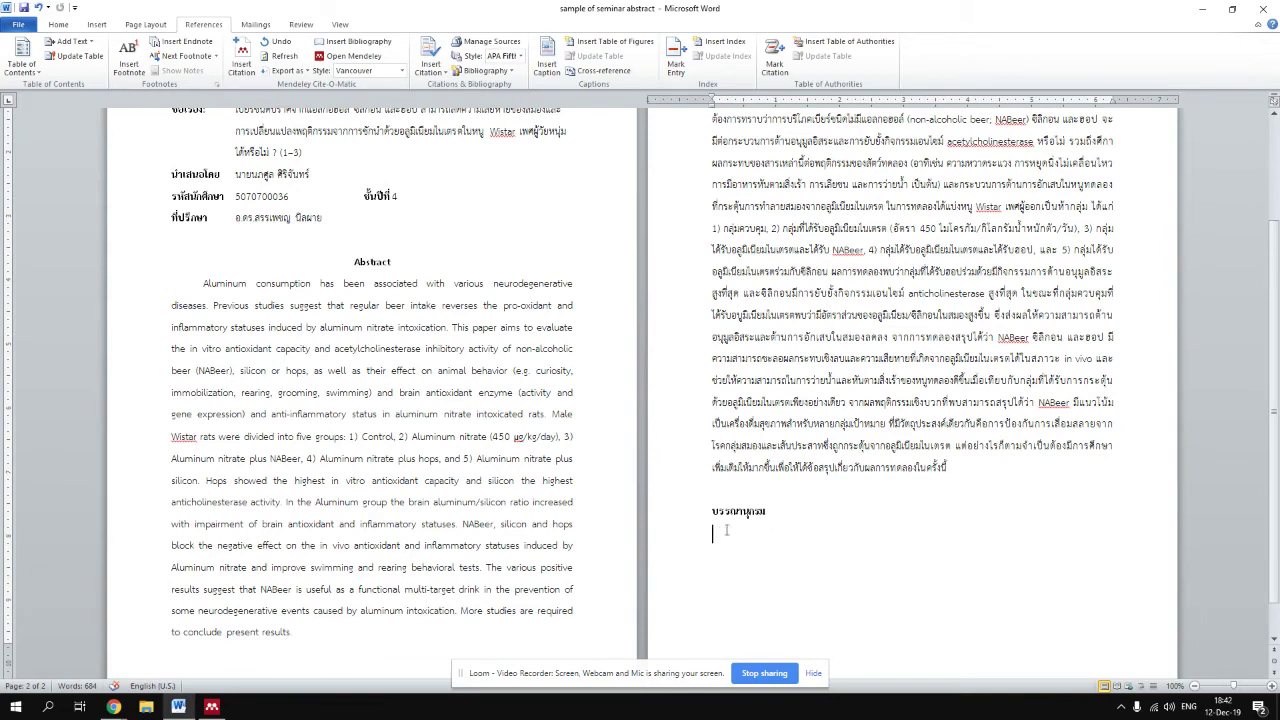
pyautogui.click(358, 47)
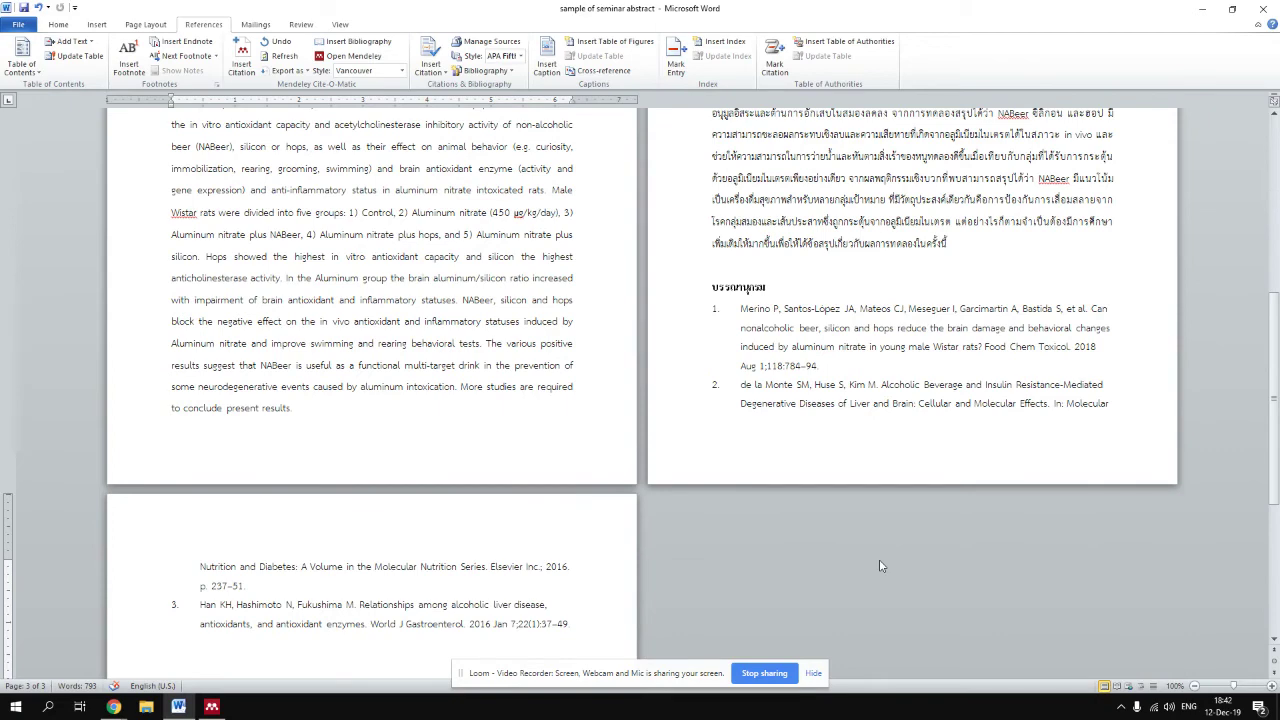
pyautogui.scroll(2, 815, 452)
pyautogui.click(740, 330)
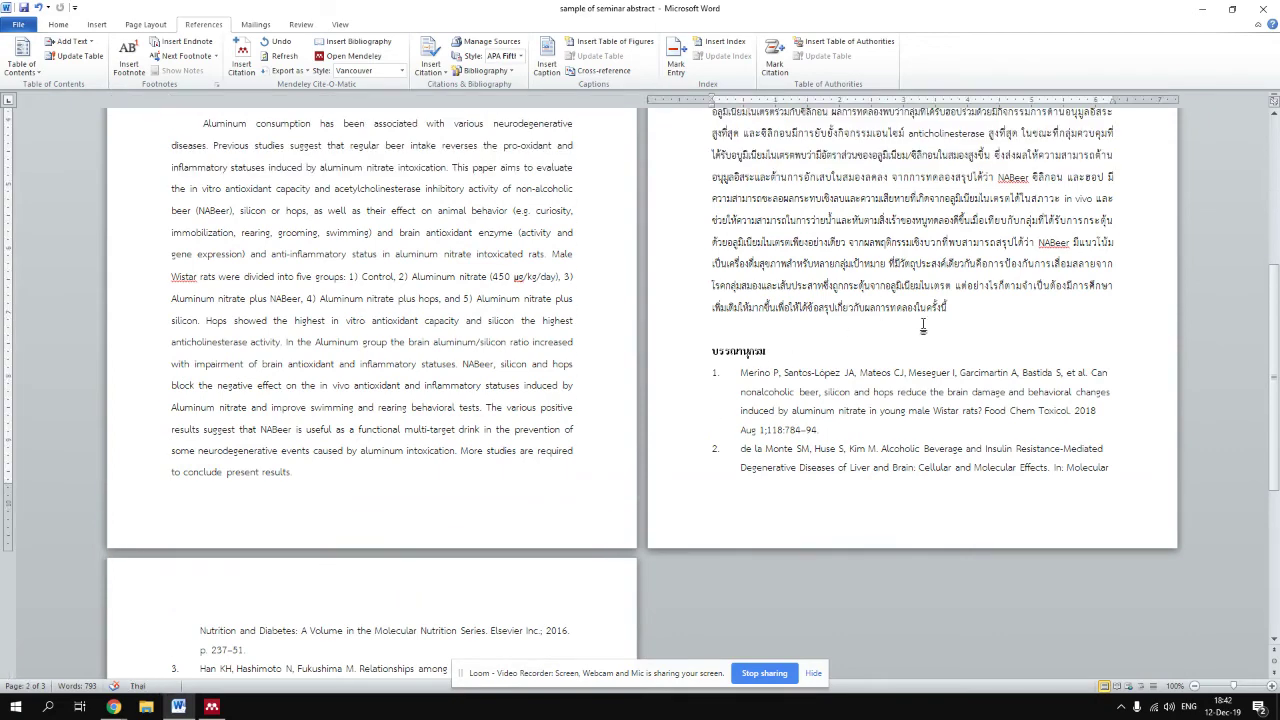
pyautogui.press('Delete')
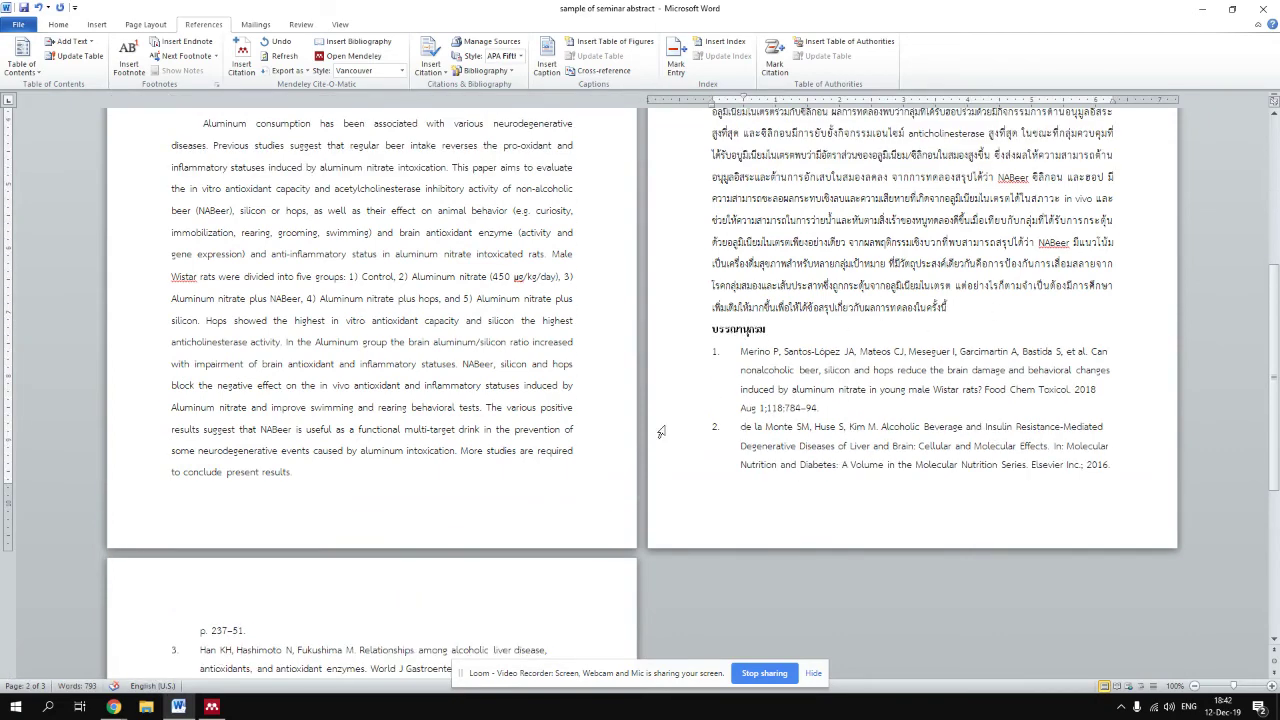
# Select the whole three-item reference list, down through page 3
pyautogui.scroll(-3, 507, 493)
pyautogui.click(323, 540)
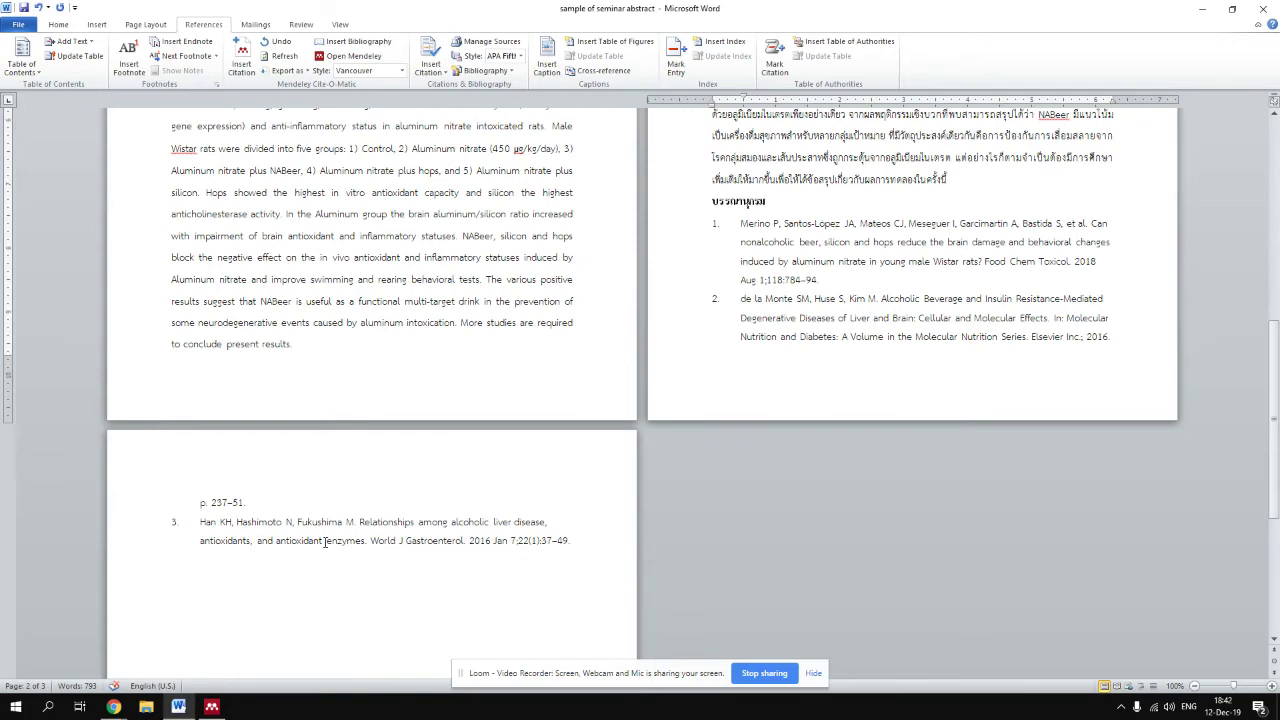
pyautogui.click(867, 379)
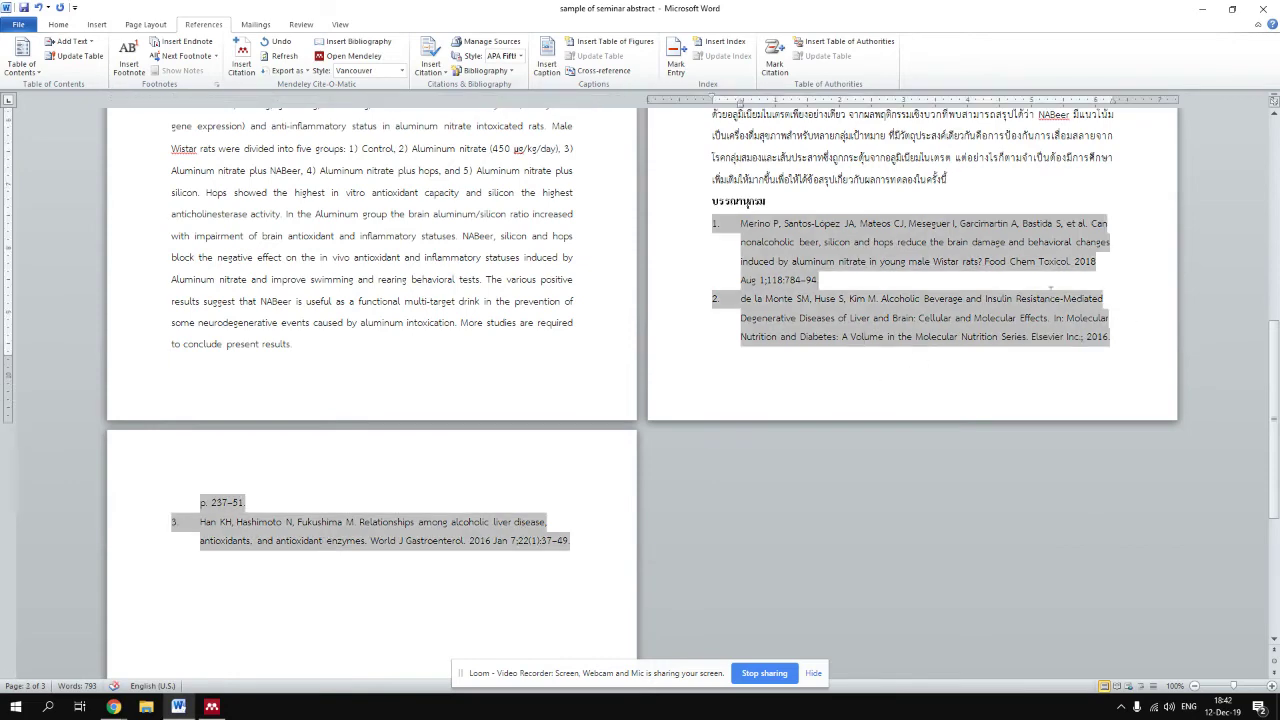
pyautogui.scroll(3, 571, 303)
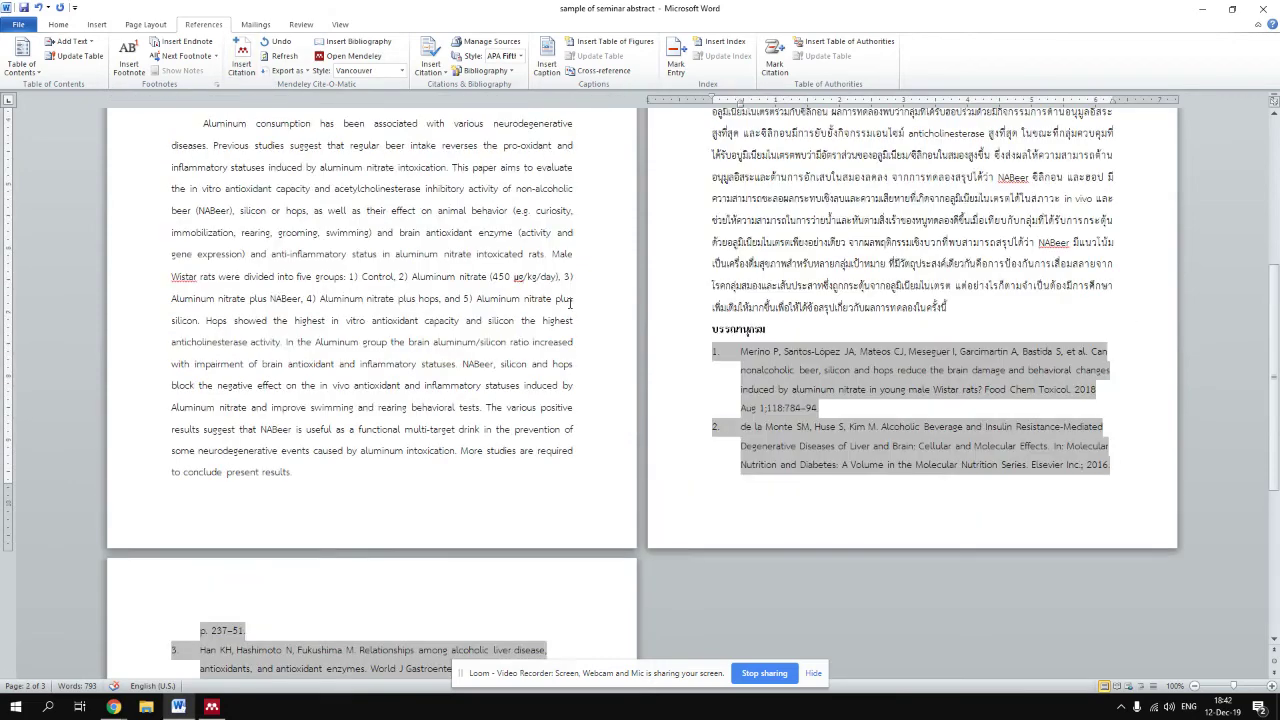
pyautogui.moveTo(712, 350); pyautogui.dragTo(489, 537)
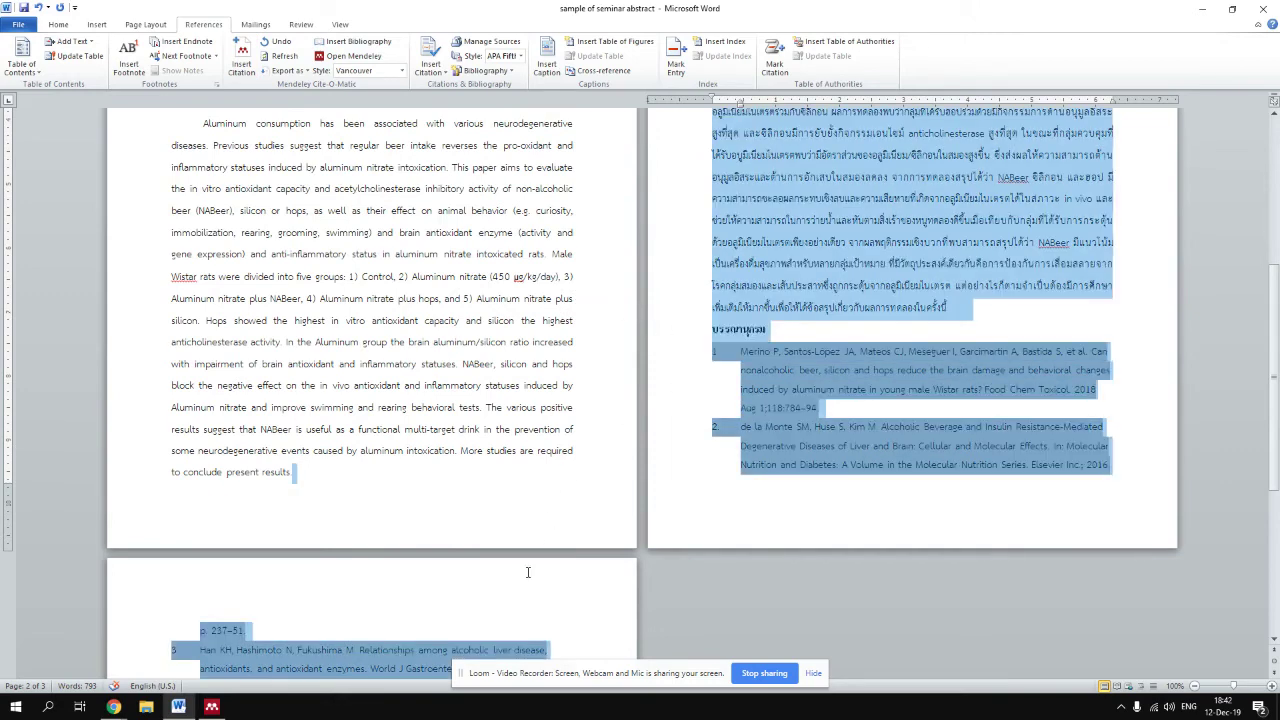
pyautogui.click(58, 24)
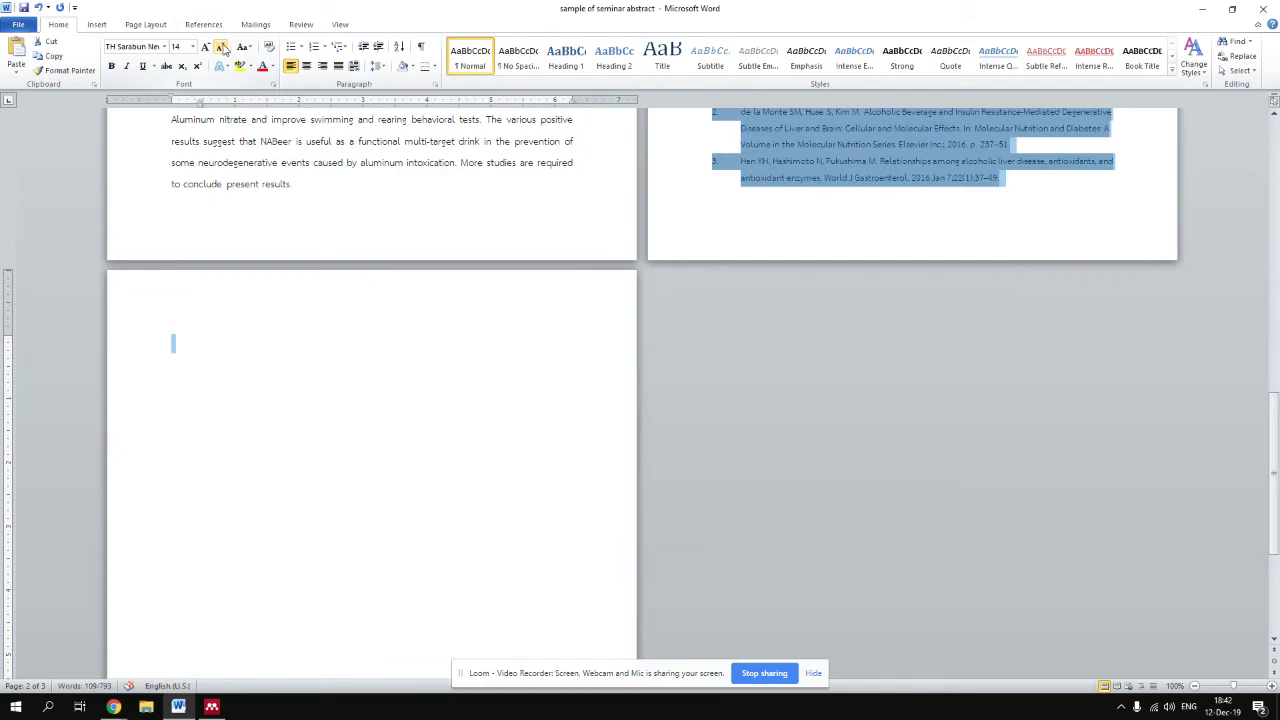
pyautogui.scroll(4, 400, 300)
pyautogui.click(353, 372)
pyautogui.scroll(1, 353, 418)
pyautogui.scroll(1, 353, 418)
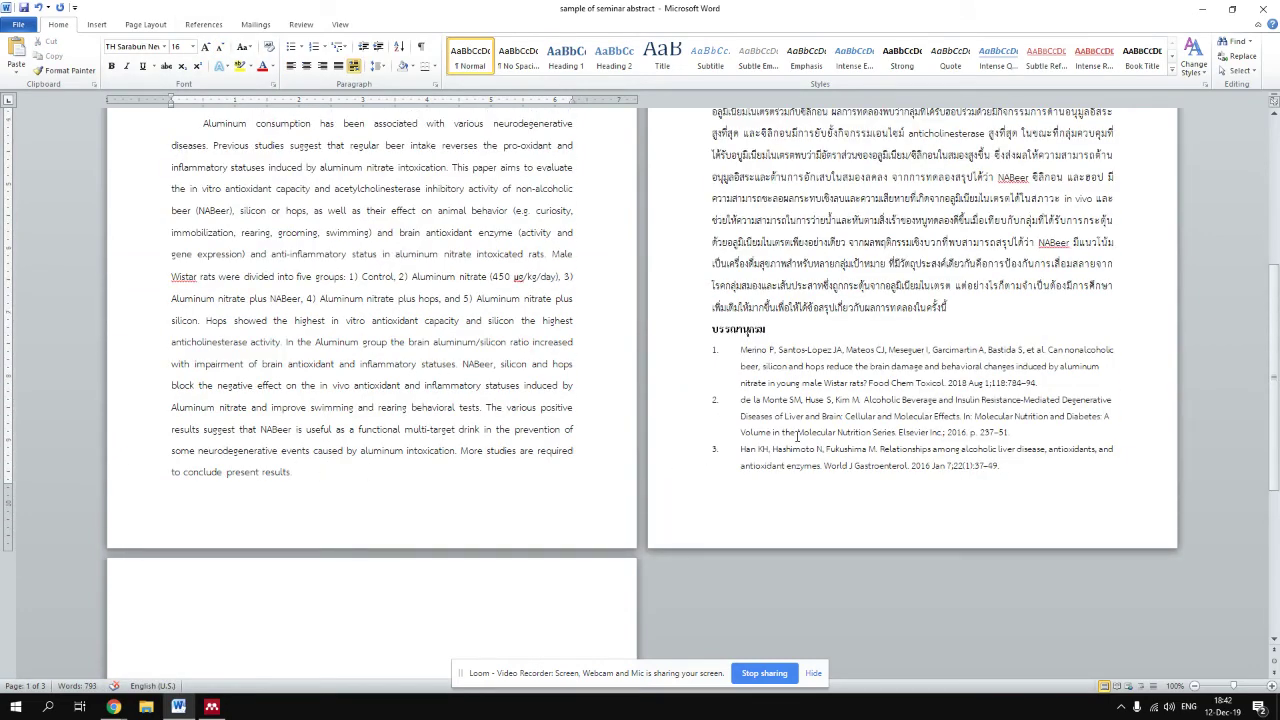
pyautogui.scroll(1, 790, 430)
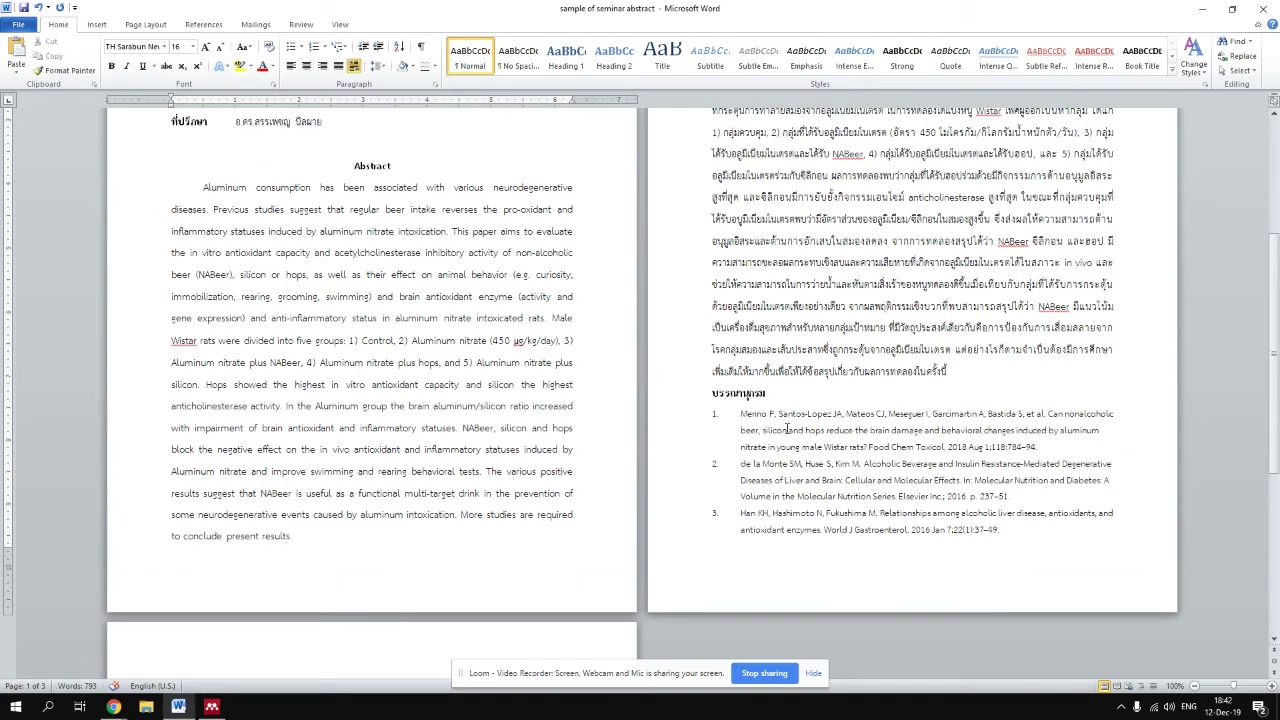
pyautogui.click(1073, 541)
pyautogui.scroll(2, 765, 487)
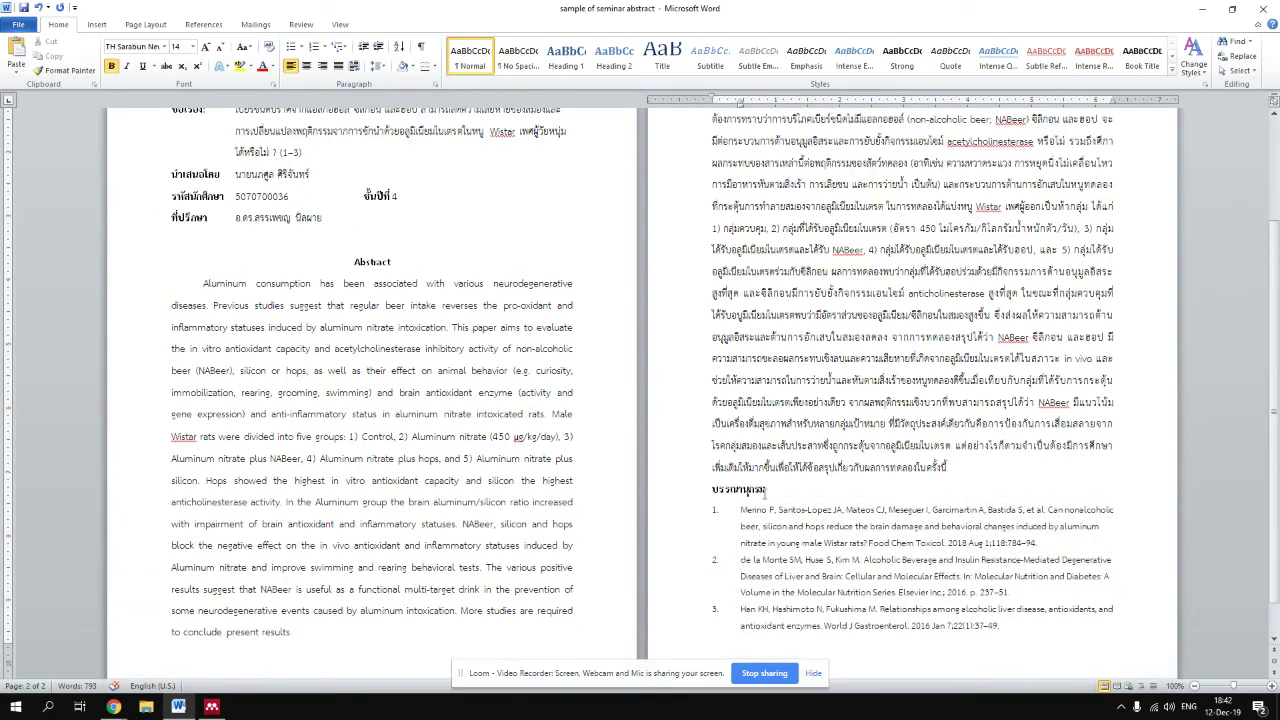
pyautogui.scroll(3, 765, 488)
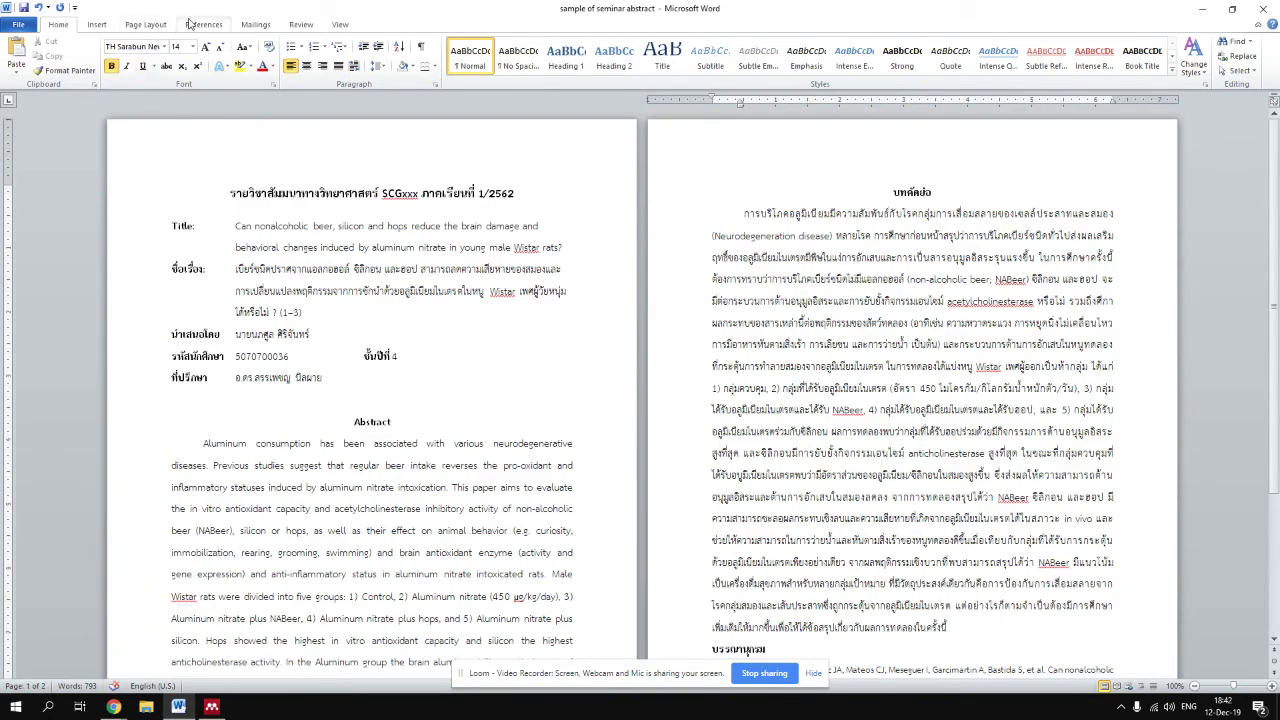
pyautogui.scroll(-2, 684, 390)
pyautogui.scroll(-1, 684, 390)
pyautogui.moveTo(740, 541); pyautogui.dragTo(946, 562)
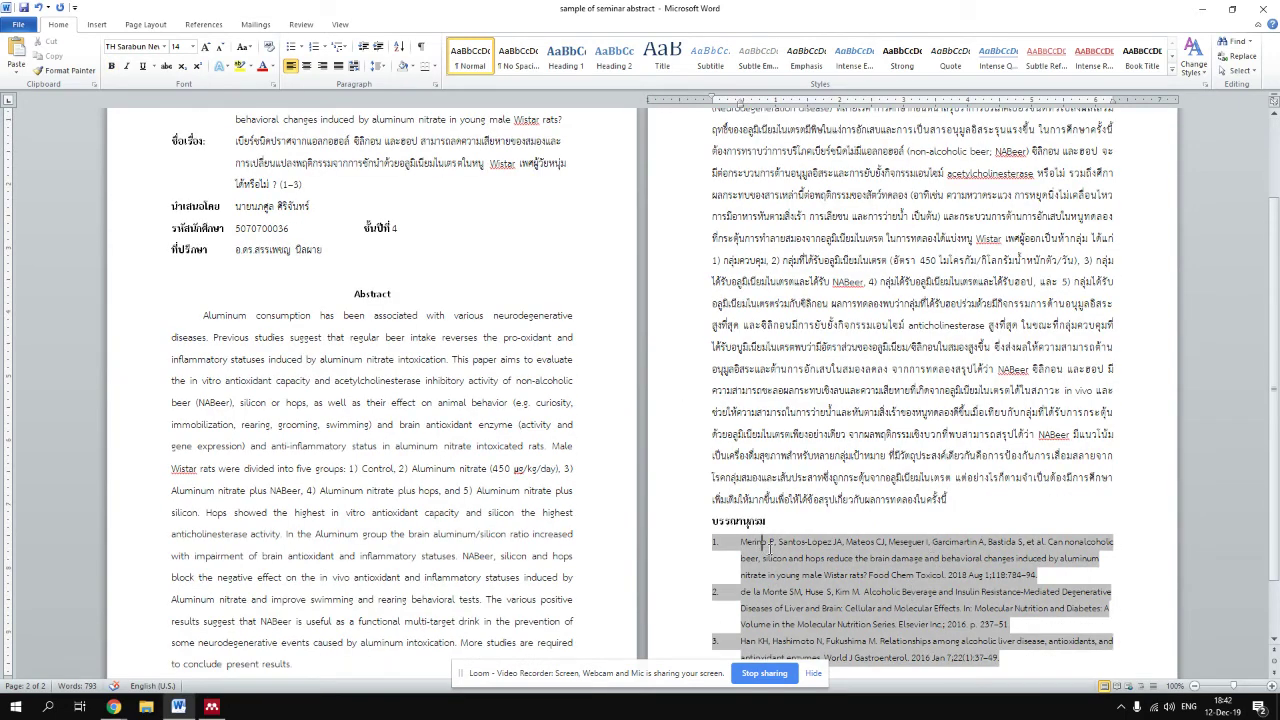
# Choose Mendeley's Export as > Without Mendeley Fields from the References tab
pyautogui.click(199, 25)
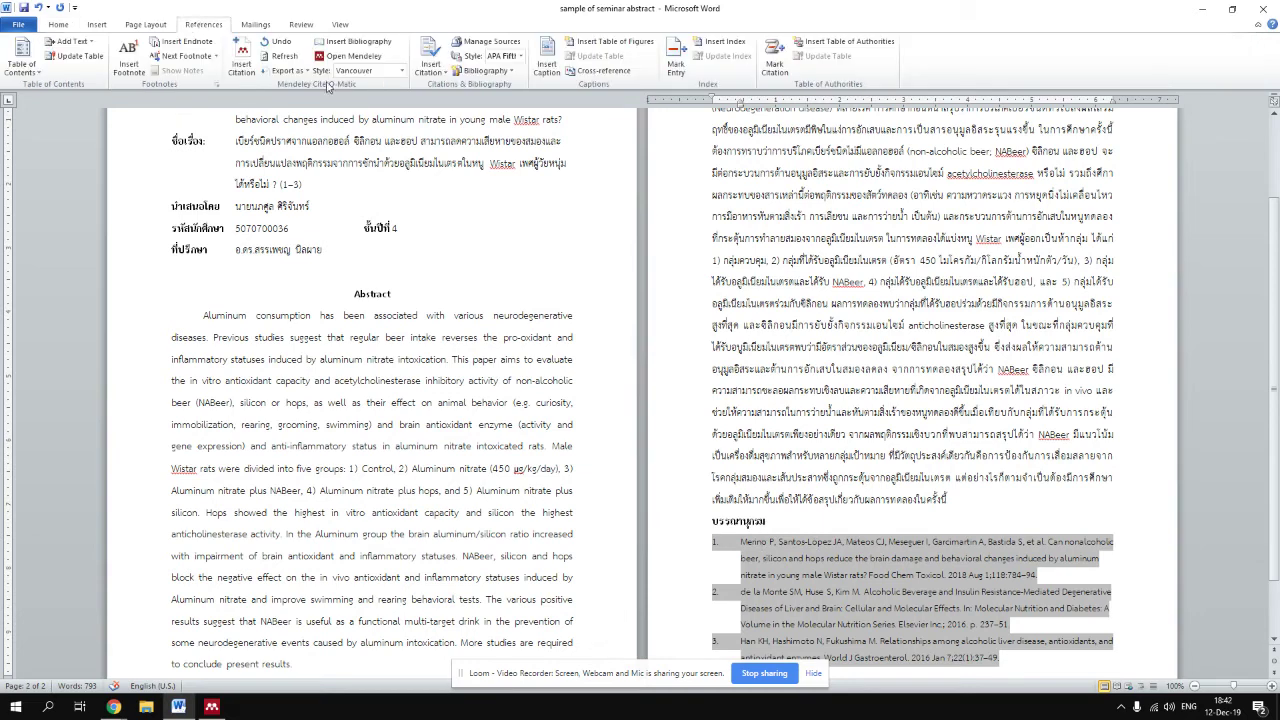
pyautogui.click(290, 73)
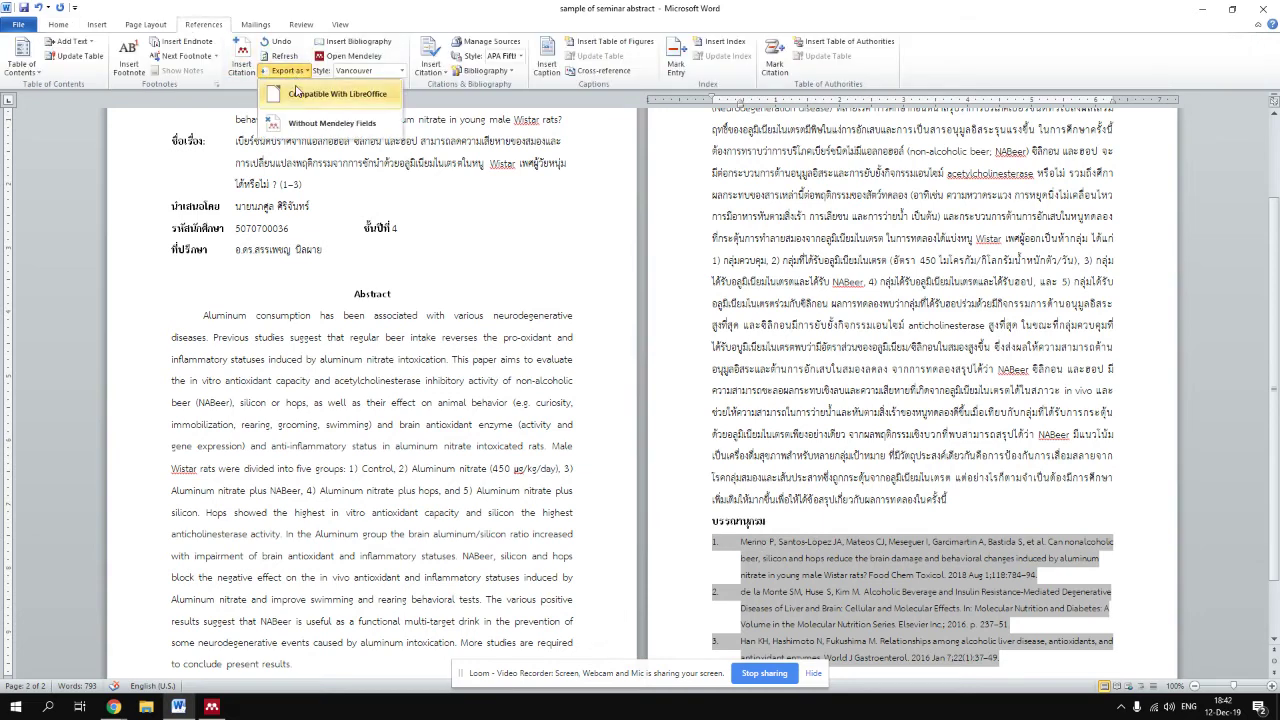
pyautogui.click(335, 128)
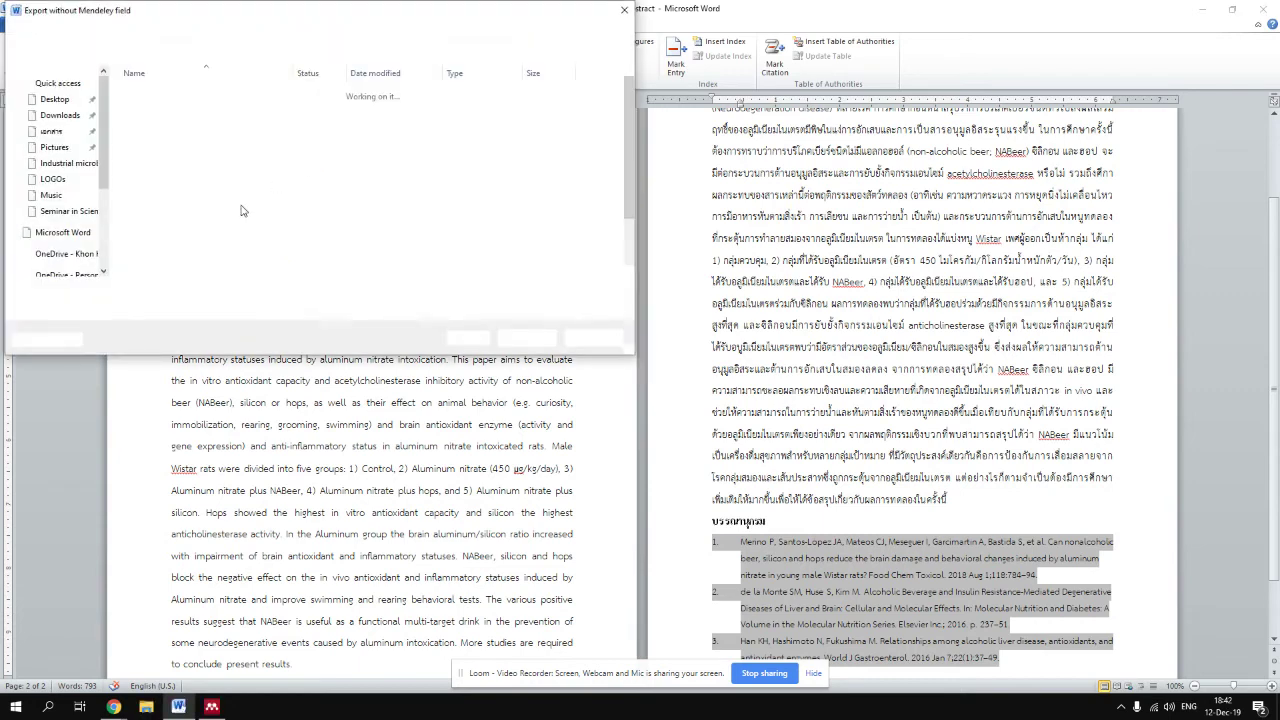
# Save the export to the Desktop as 'sample - plain text'
pyautogui.click(55, 99)
pyautogui.click(227, 290)
pyautogui.doubleClick(227, 290)
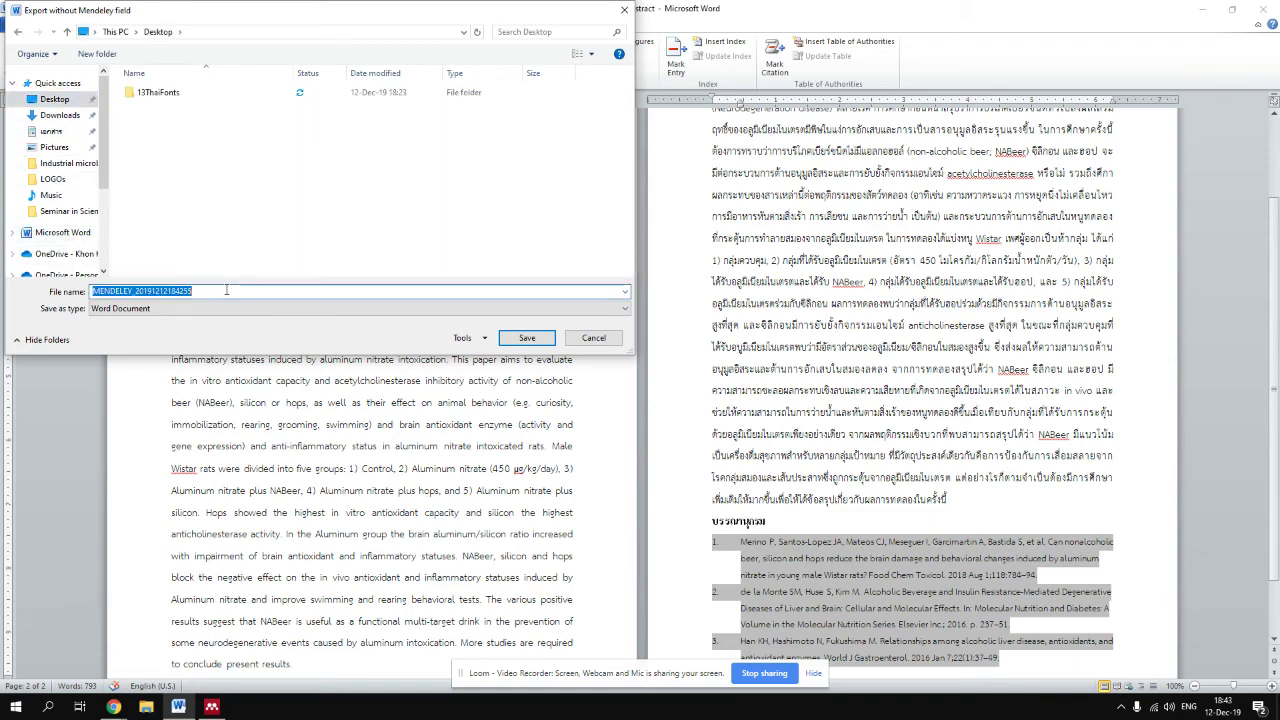
pyautogui.write('sam')
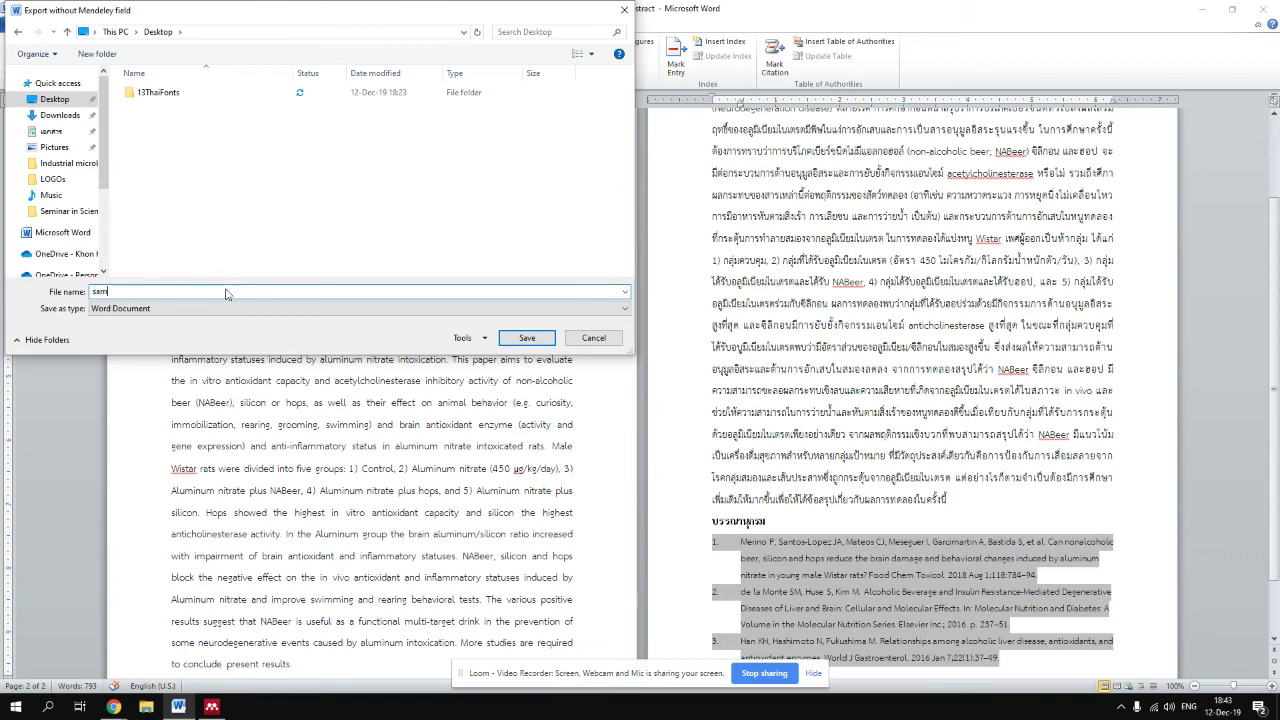
pyautogui.write('ple -')
pyautogui.write(' plain te')
pyautogui.write('xt')
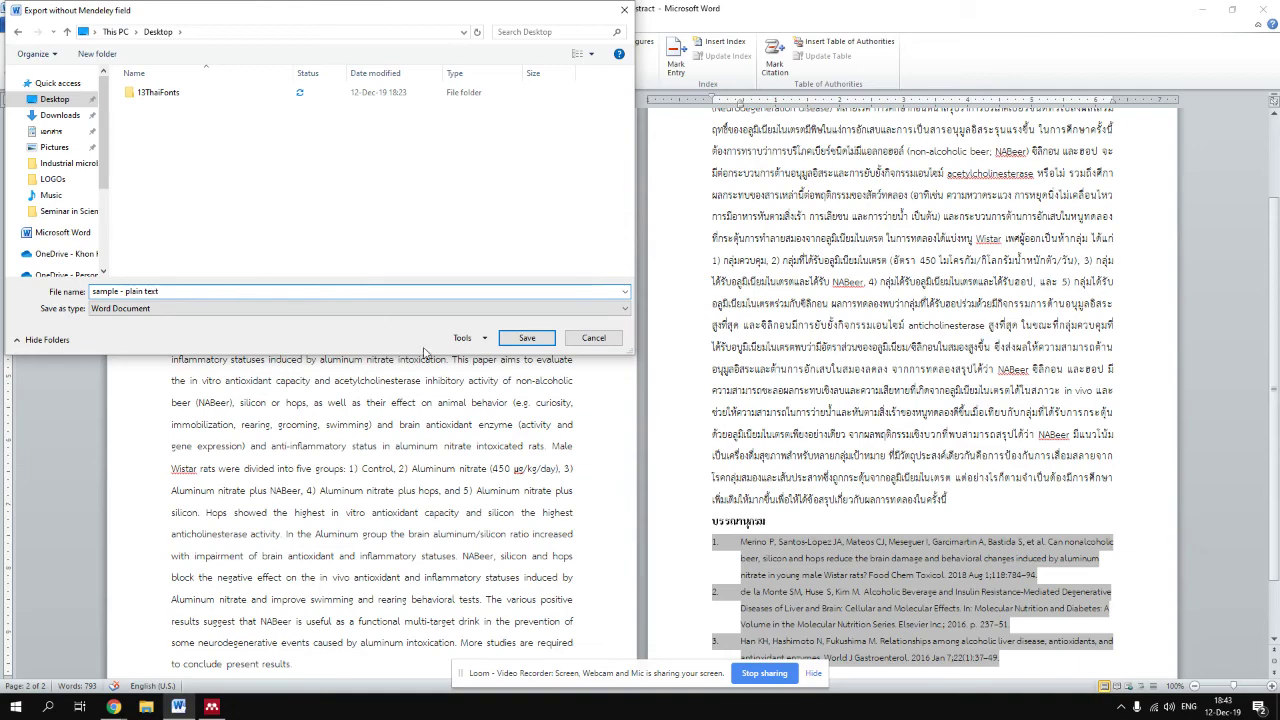
pyautogui.click(522, 340)
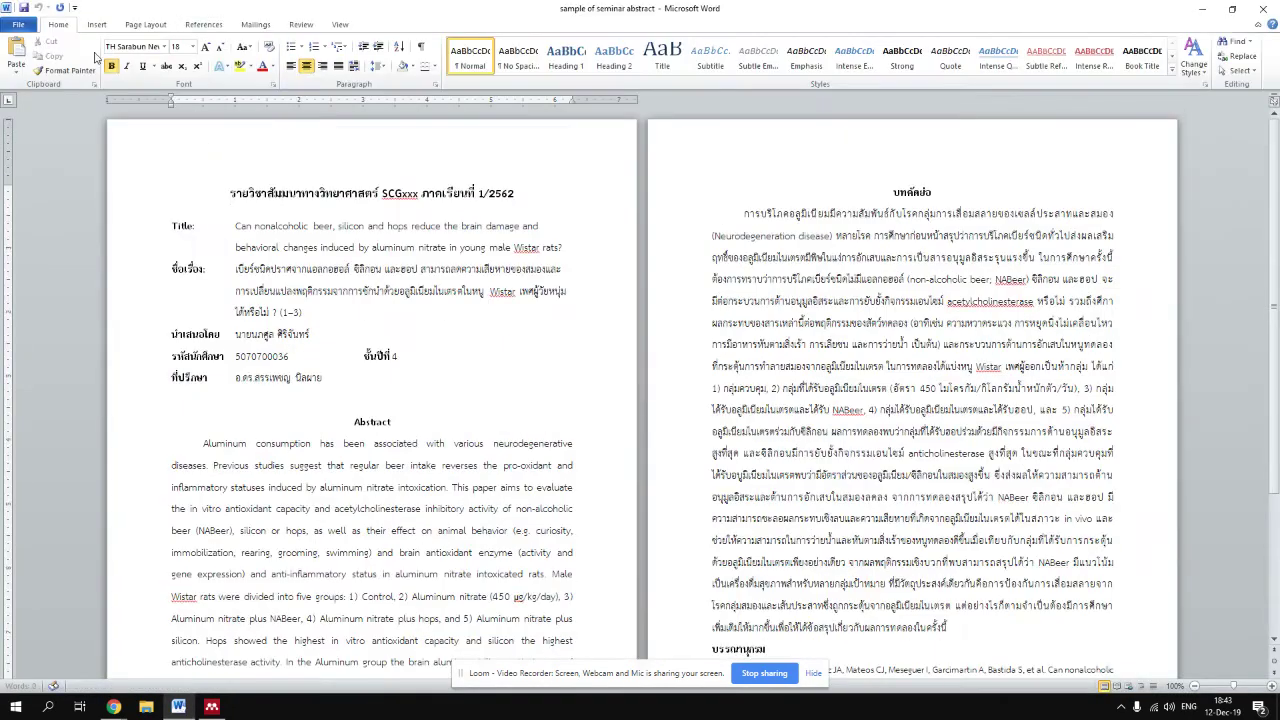
# Open 'sample - plain text' from the Desktop via File > Open
pyautogui.click(18, 26)
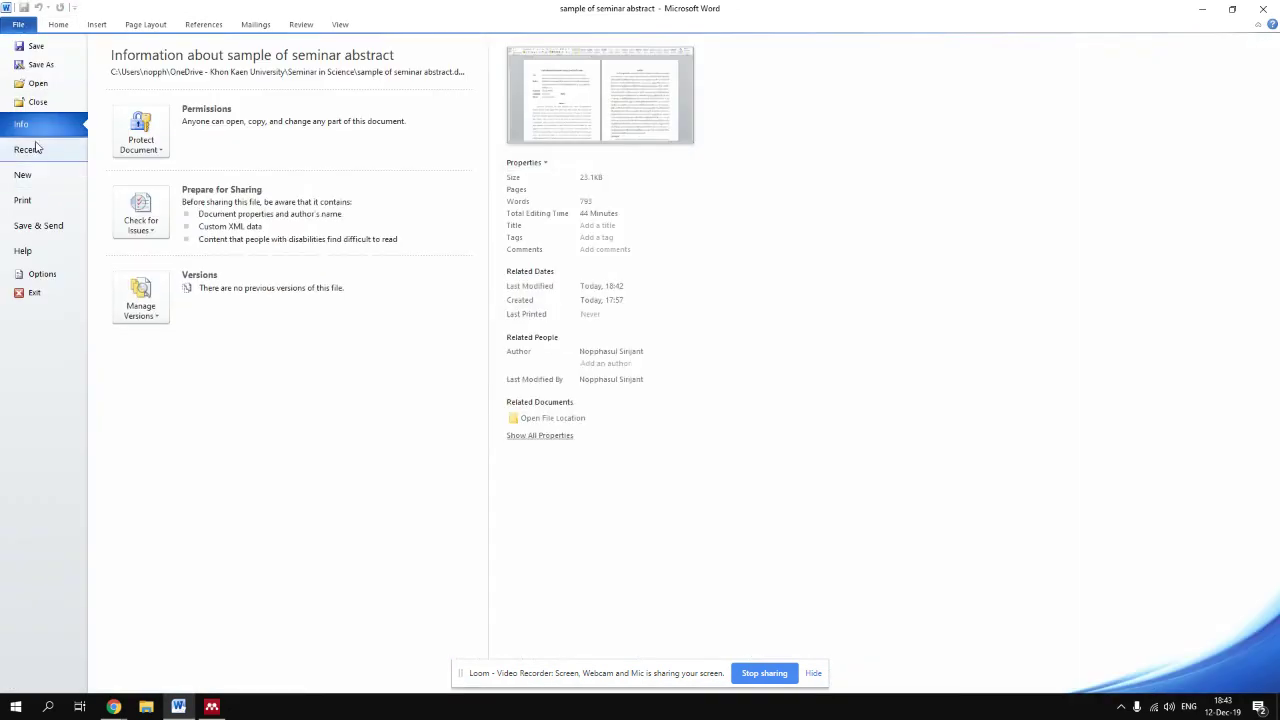
pyautogui.click(47, 86)
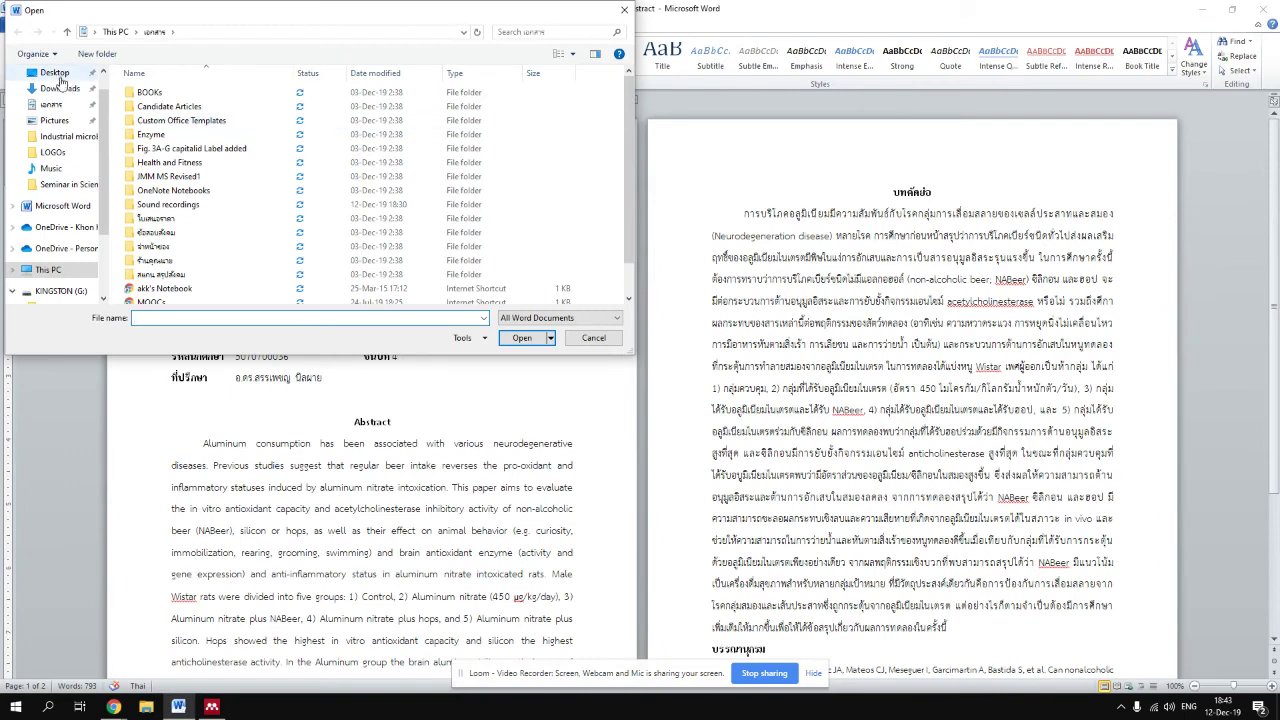
pyautogui.click(52, 73)
pyautogui.doubleClick(184, 107)
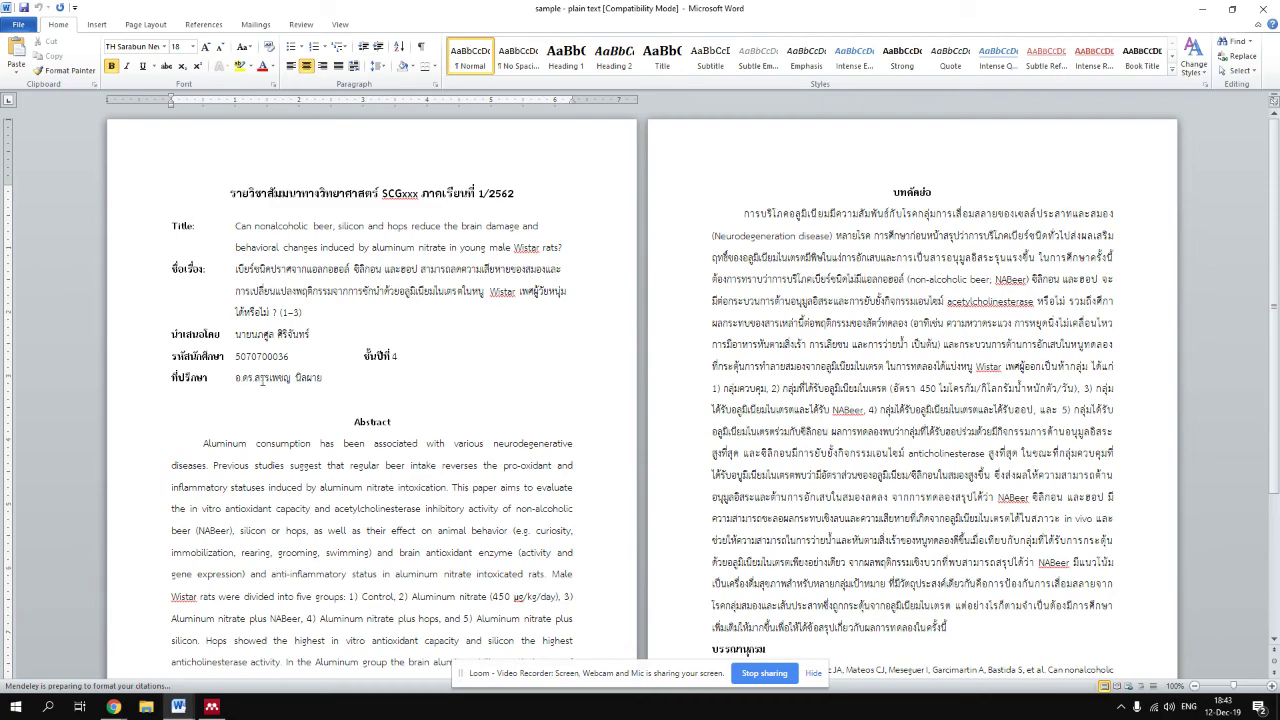
# Inspect the reference list to confirm the citations remain as plain text
pyautogui.scroll(-4, 913, 480)
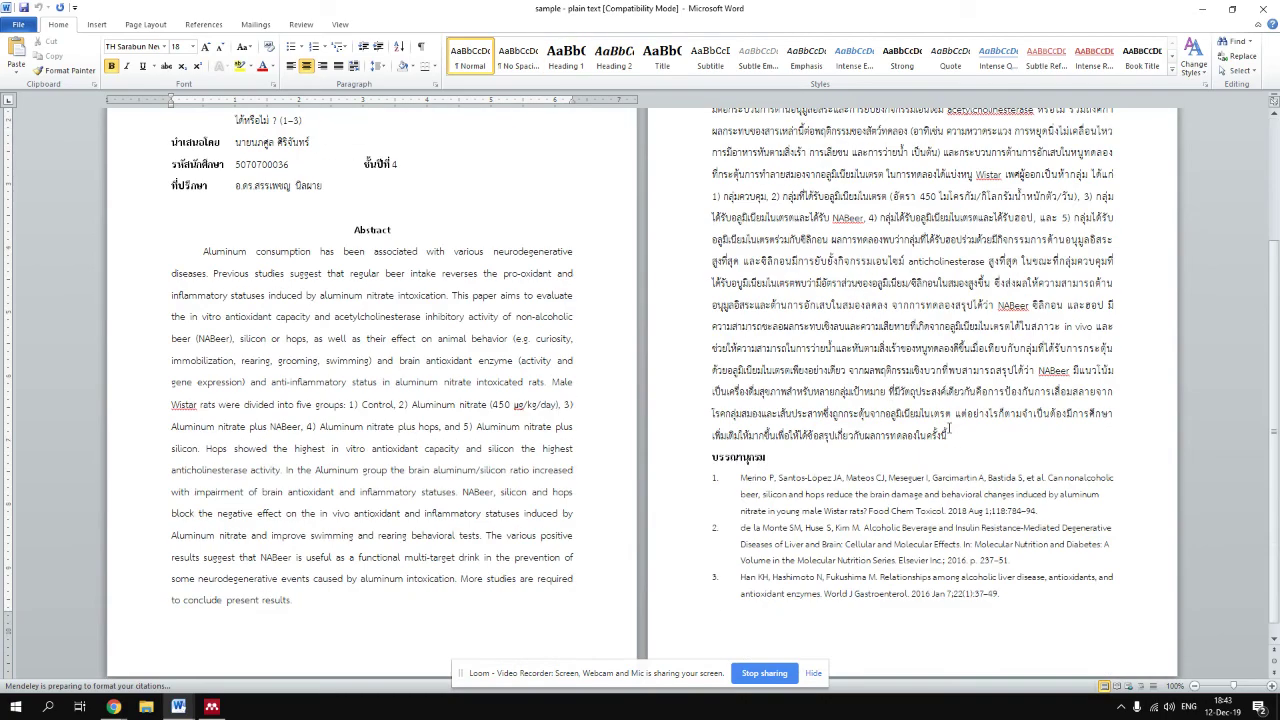
pyautogui.click(913, 502)
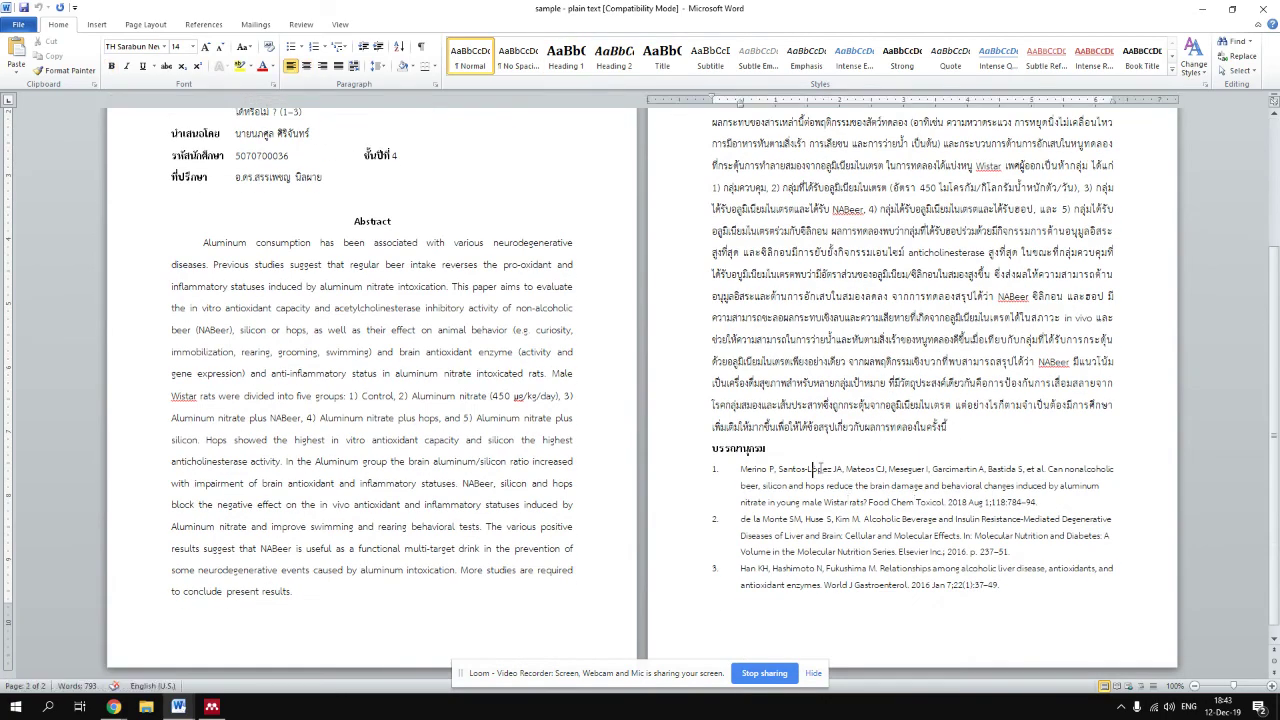
pyautogui.moveTo(813, 468); pyautogui.dragTo(1014, 590)
pyautogui.click(968, 563)
pyautogui.scroll(4, 968, 563)
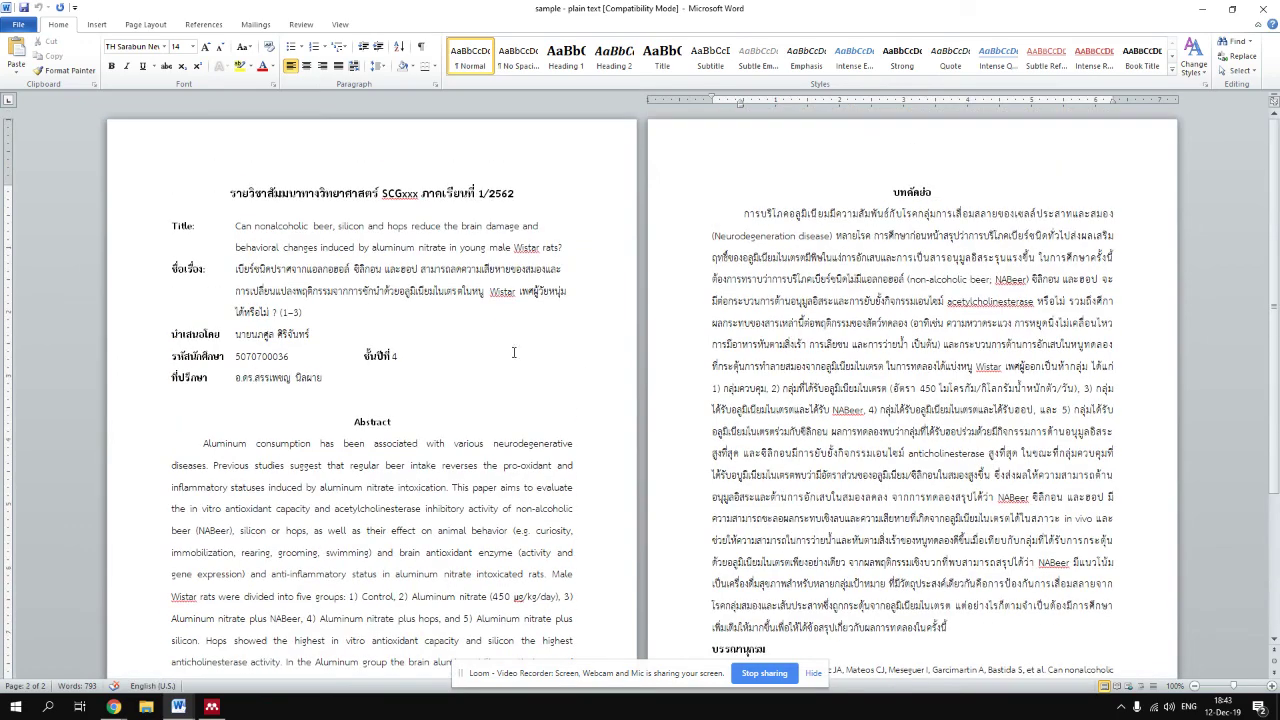
pyautogui.scroll(-4, 439, 345)
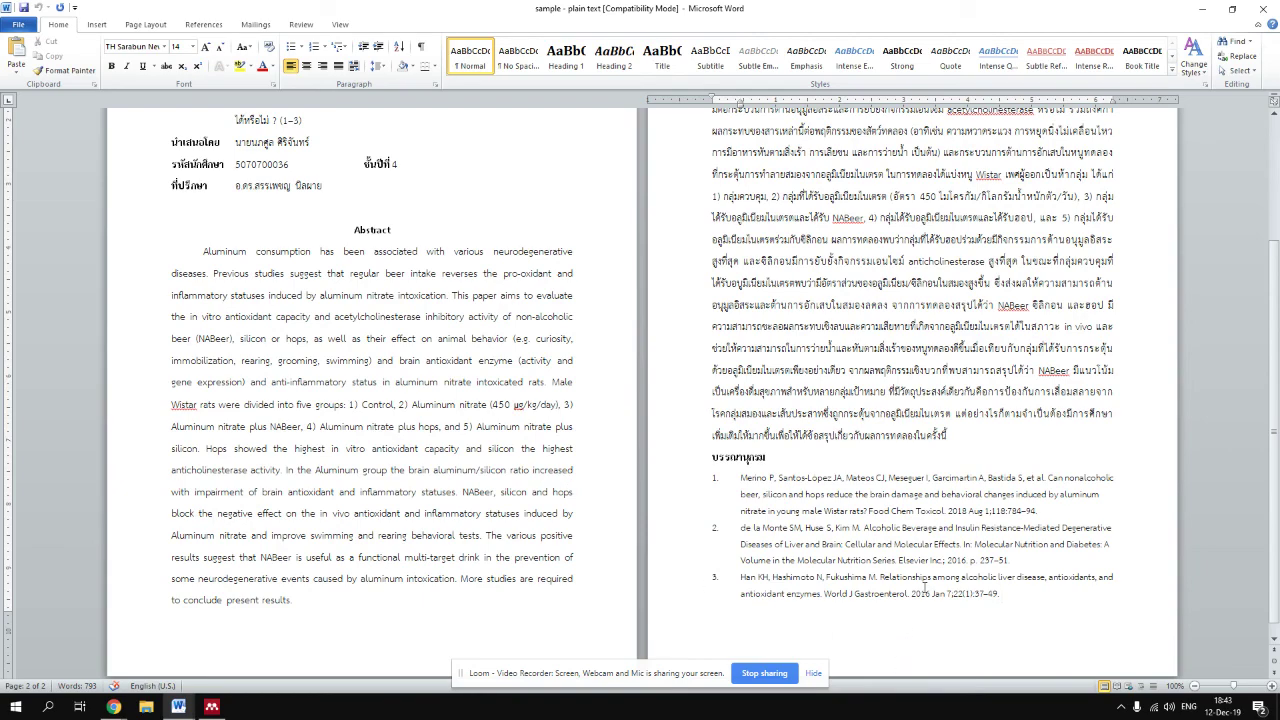
pyautogui.scroll(2, 566, 478)
pyautogui.scroll(2, 361, 170)
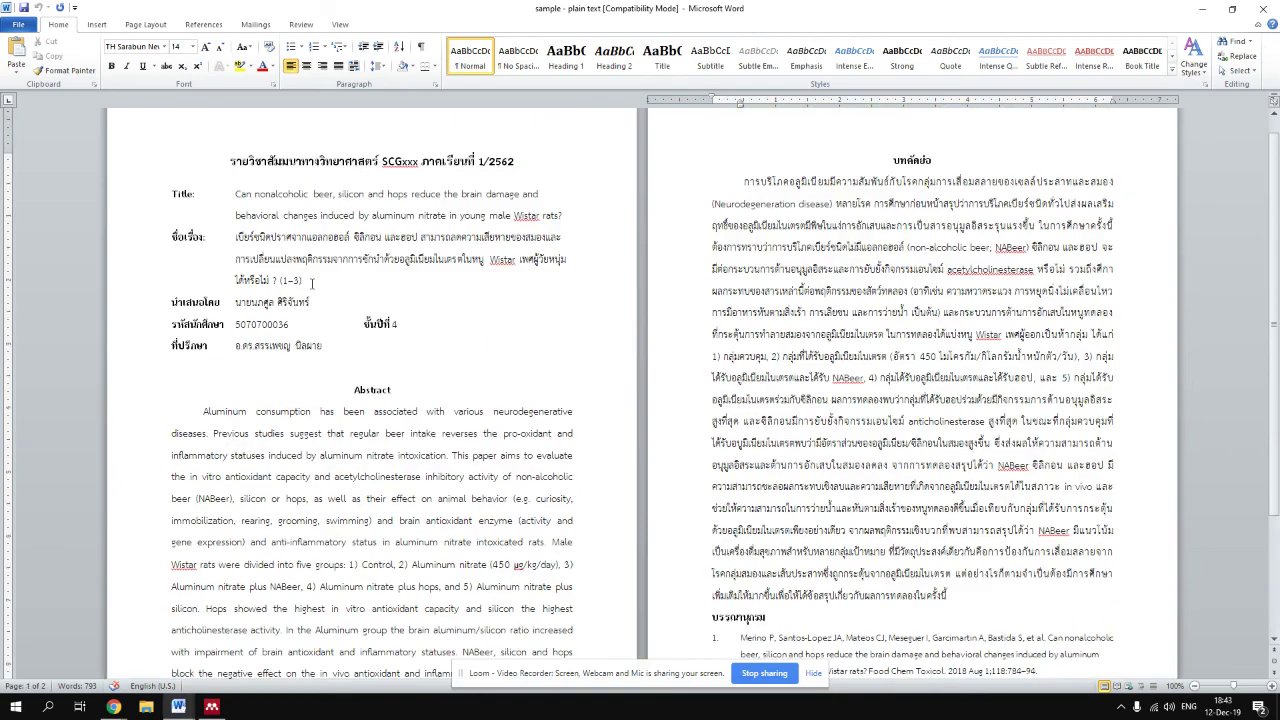
# Set the font colour of the '(1-3)' citation after the Thai title to White
pyautogui.moveTo(312, 284); pyautogui.dragTo(278, 282)
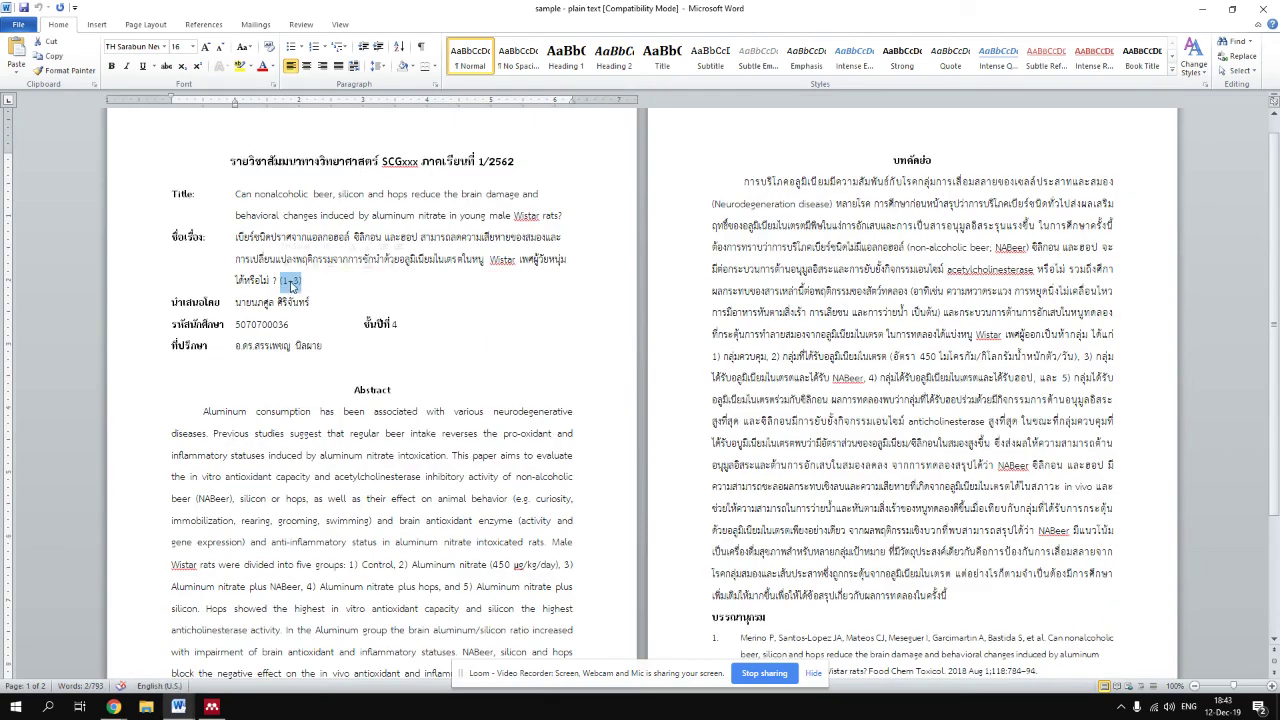
pyautogui.click(412, 66)
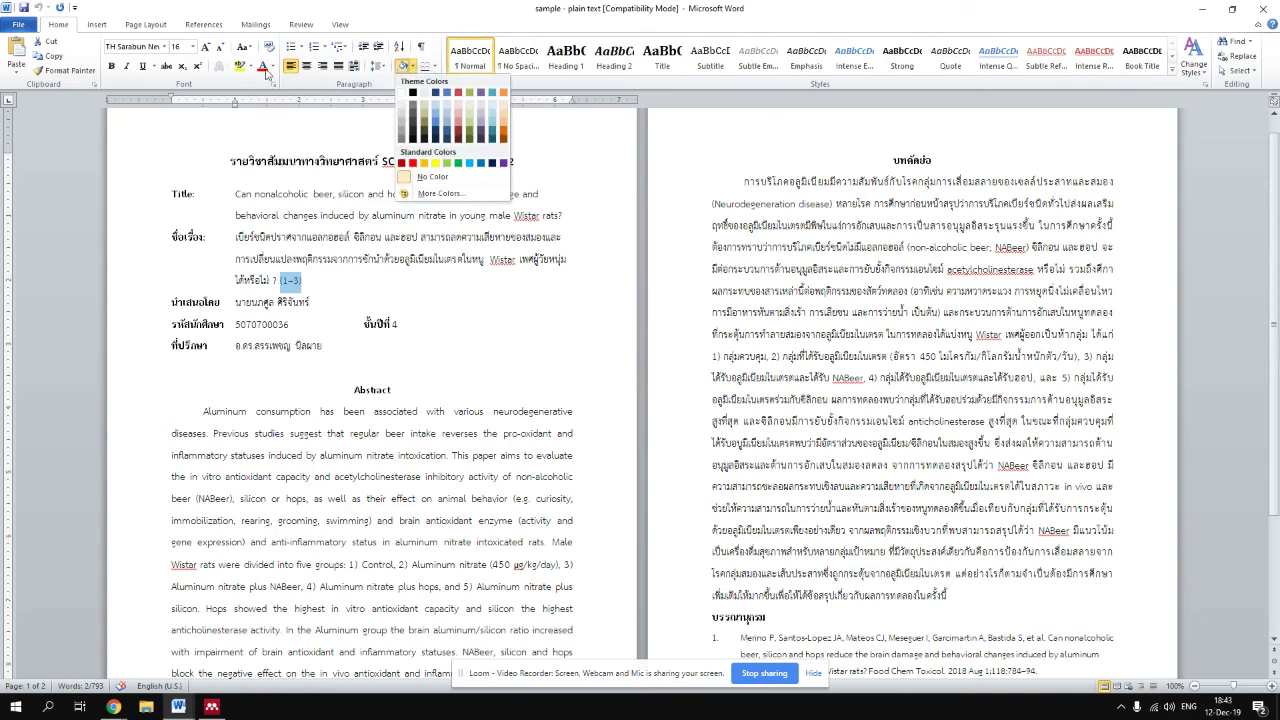
pyautogui.click(270, 67)
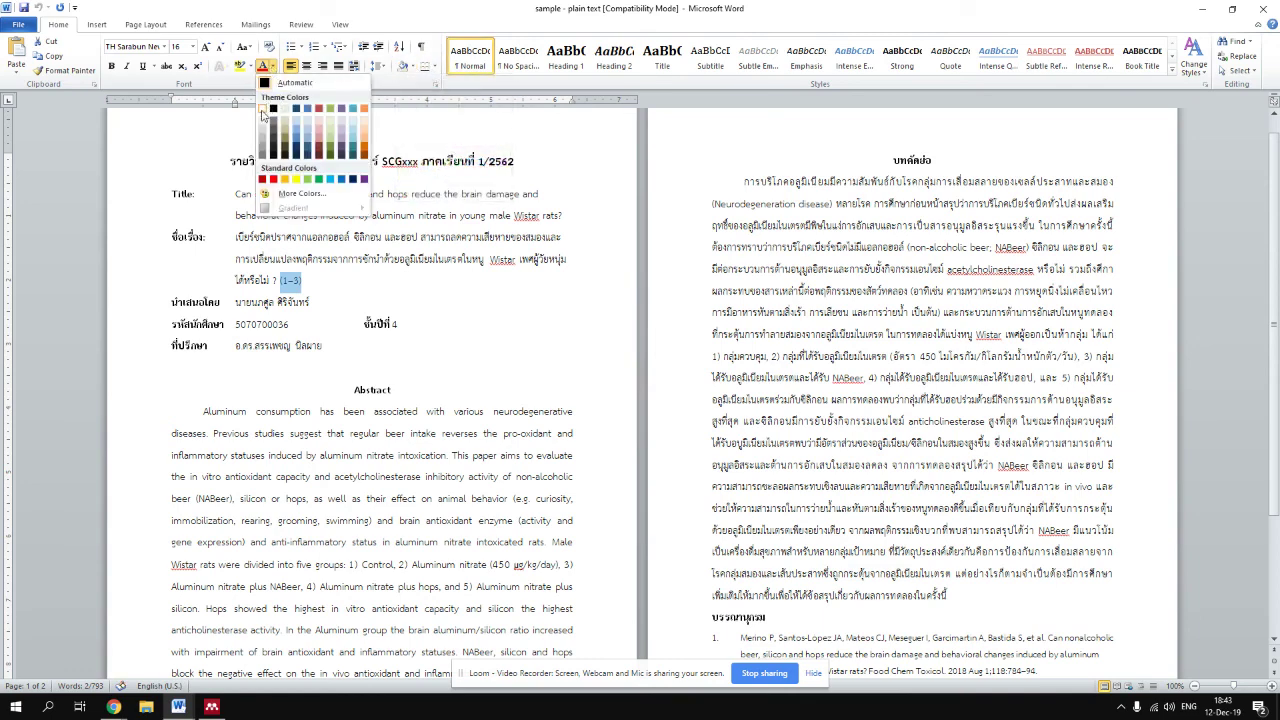
pyautogui.click(262, 109)
pyautogui.click(256, 641)
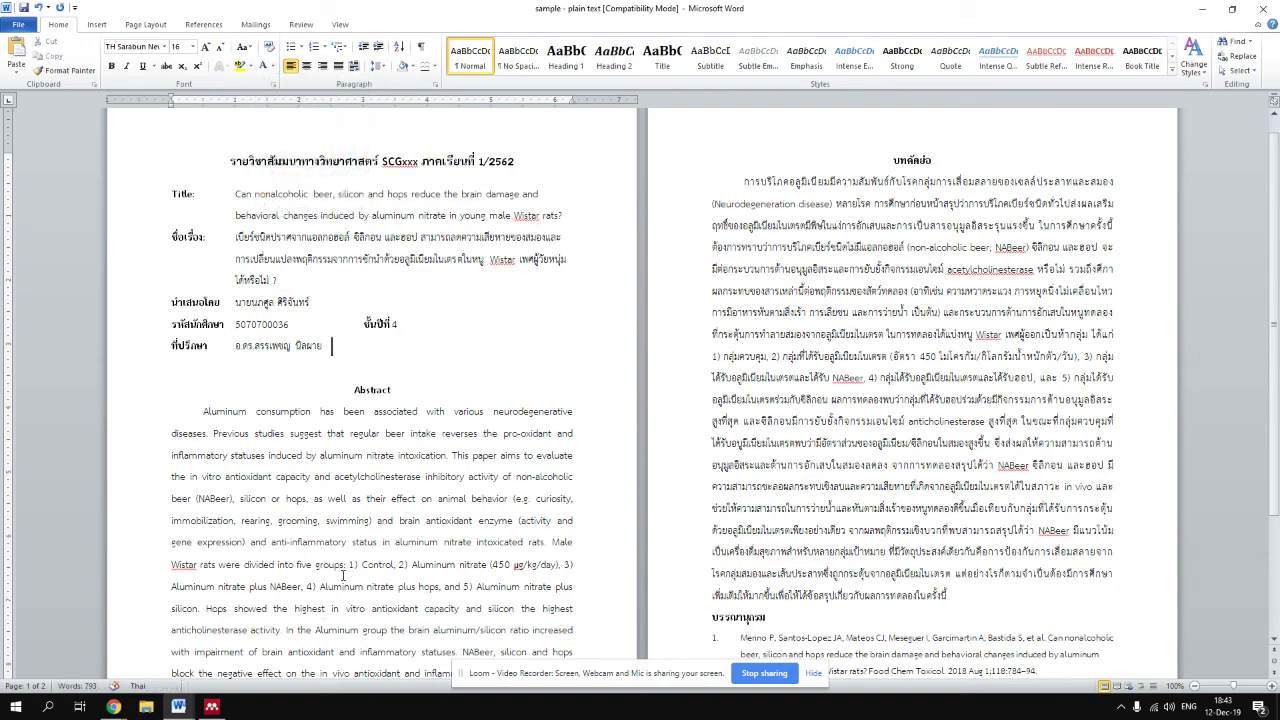
pyautogui.scroll(-3, 343, 576)
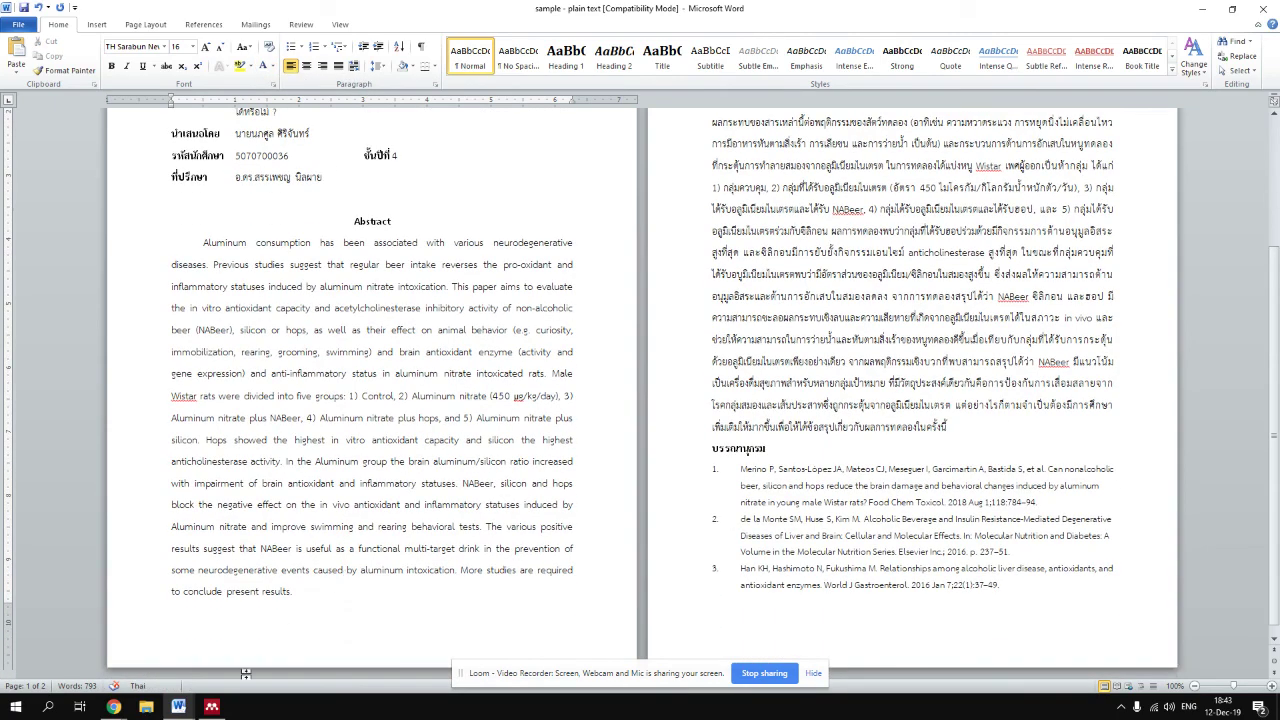